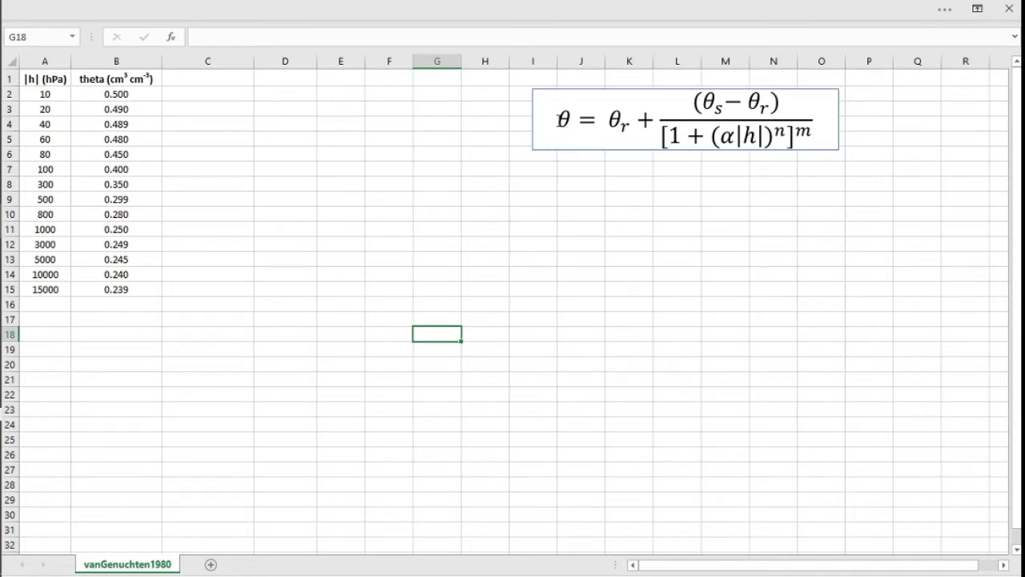
# - Highlight the θ, |h| and θr terms of the equation, then select columns A and B
pyautogui.moveTo(558, 119); pyautogui.dragTo(572, 120)
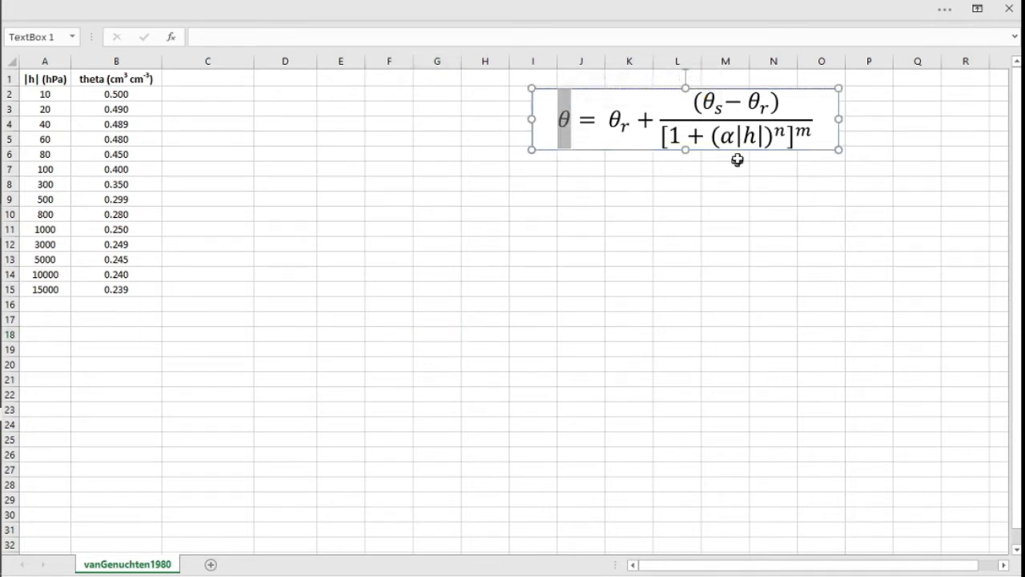
pyautogui.doubleClick(753, 138)
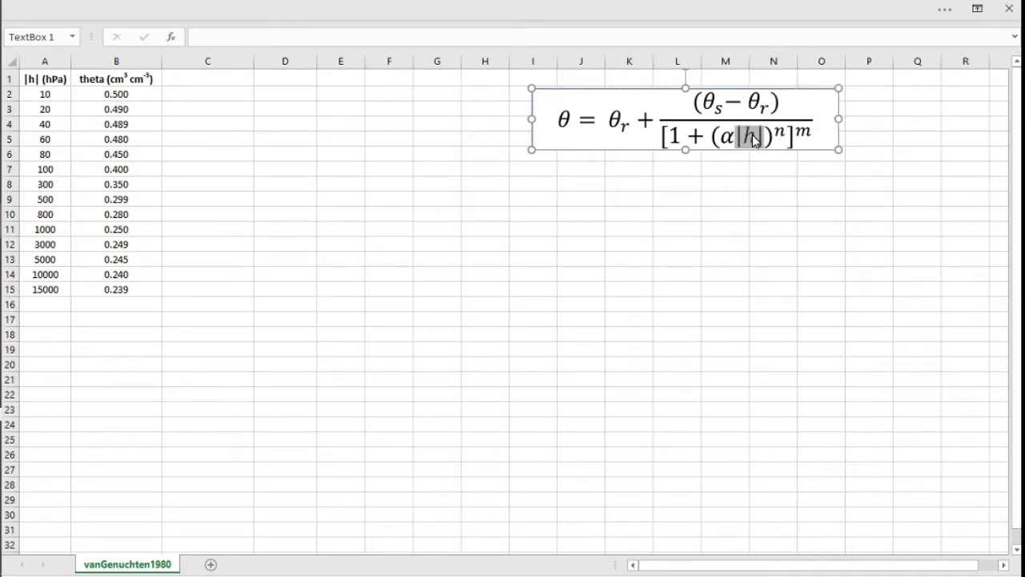
pyautogui.doubleClick(629, 128)
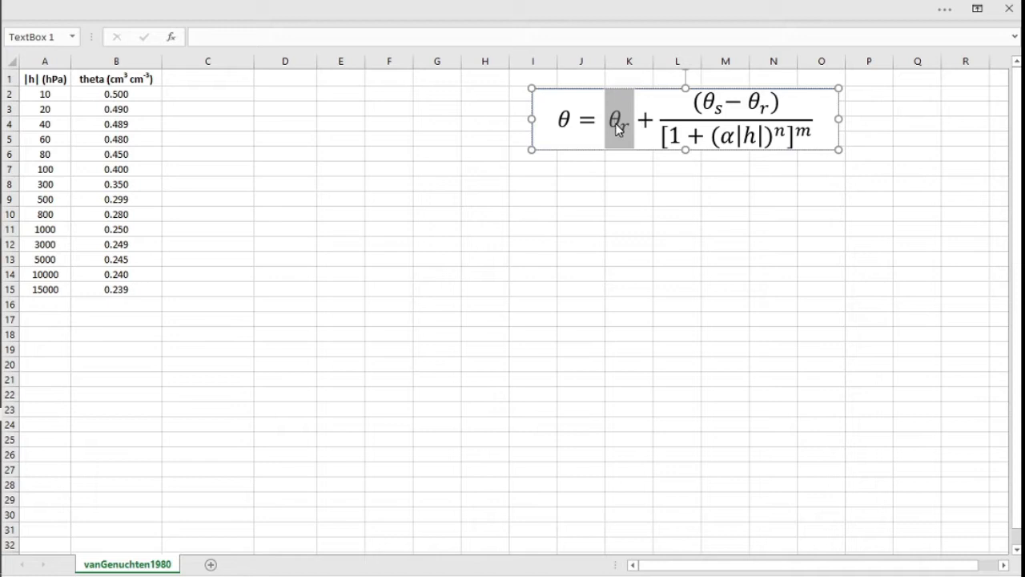
pyautogui.moveTo(621, 120); pyautogui.dragTo(608, 121)
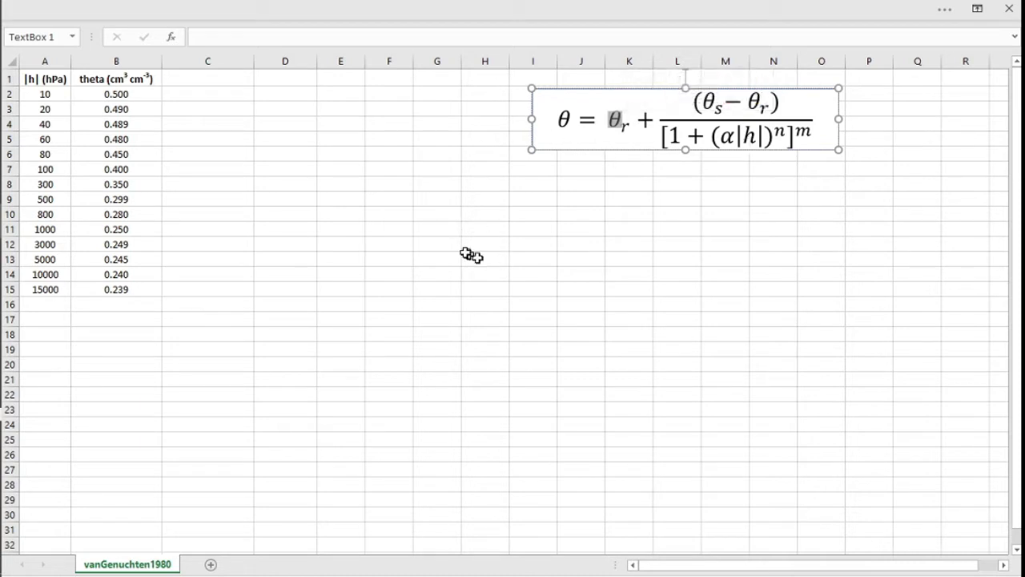
pyautogui.moveTo(55, 59); pyautogui.dragTo(122, 60)
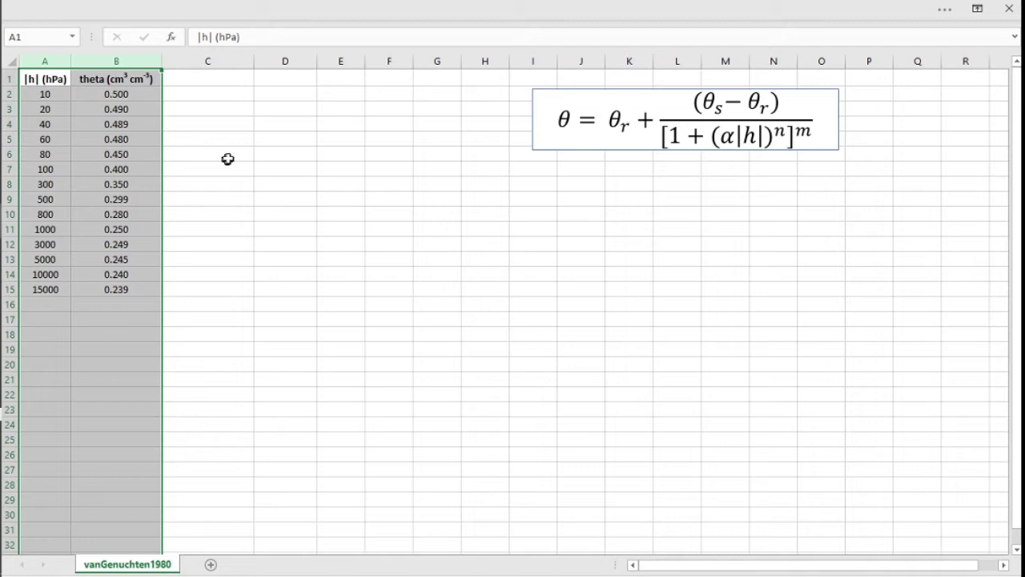
# - Insert a scatter chart of the |h| and theta data
pyautogui.click(944, 12)
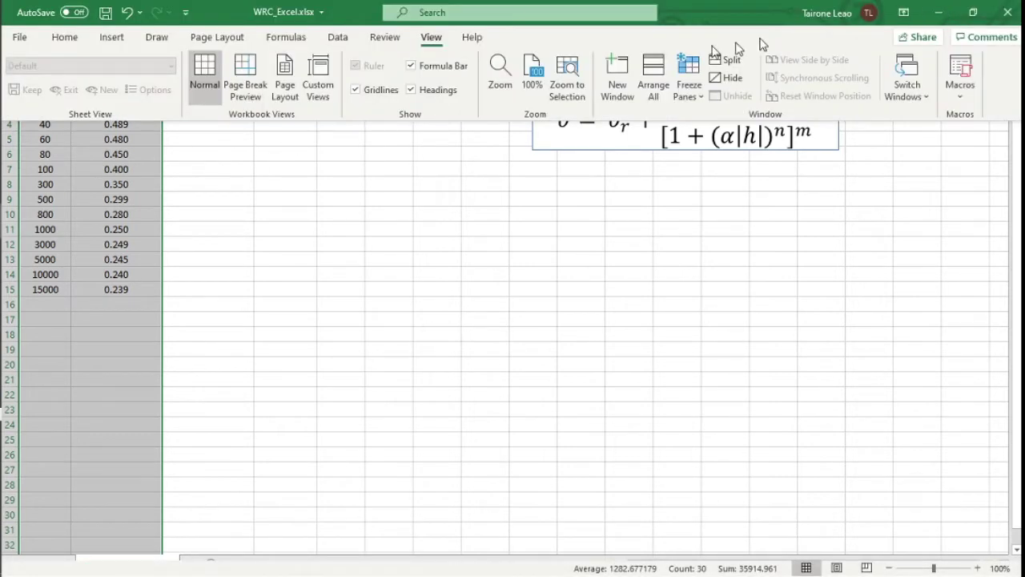
pyautogui.click(335, 40)
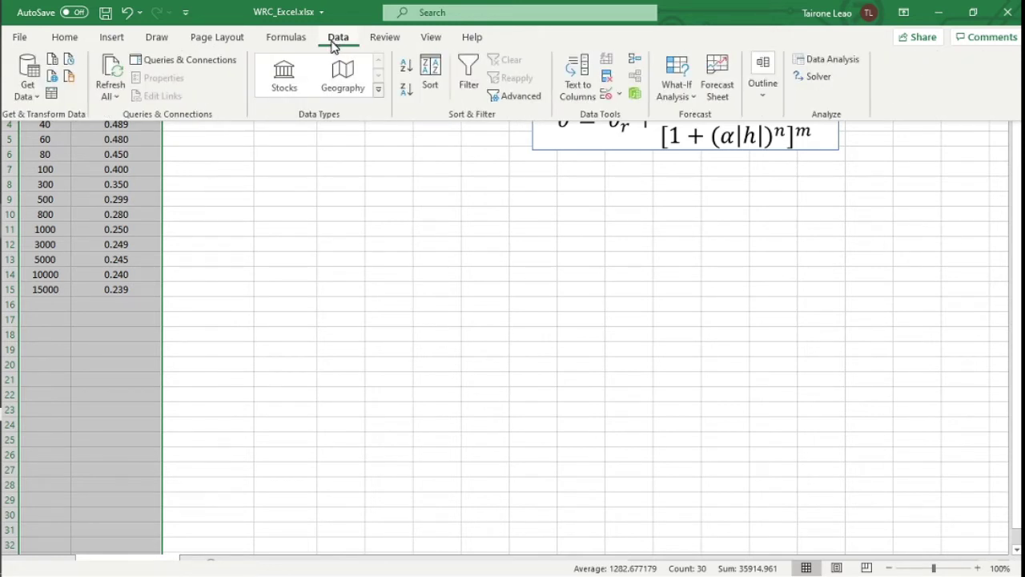
pyautogui.click(113, 38)
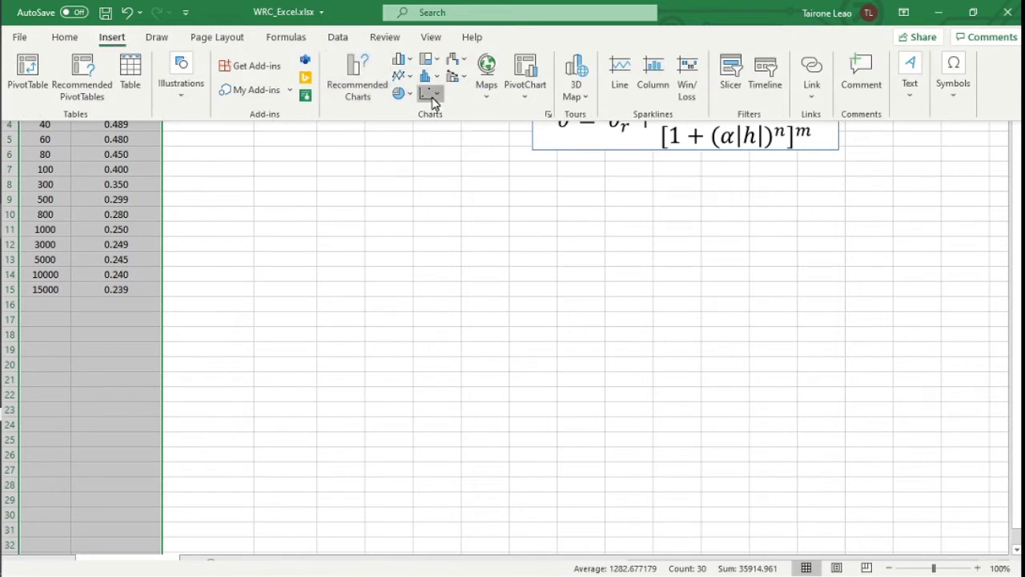
pyautogui.click(432, 94)
pyautogui.click(439, 143)
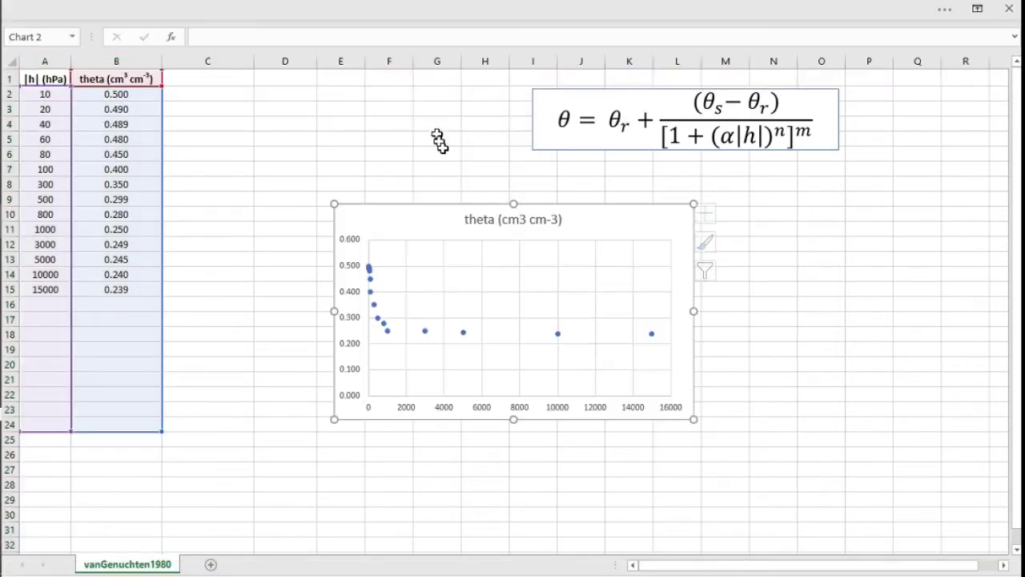
# - Delete the chart title, add axis titles, and title the vertical axis 'theta'
pyautogui.click(503, 226)
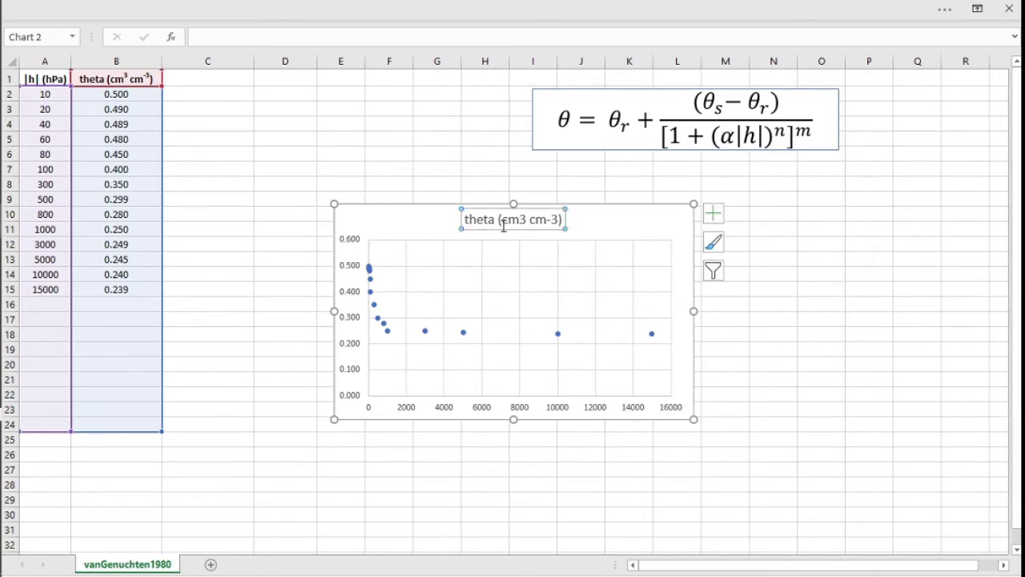
pyautogui.press('Delete')
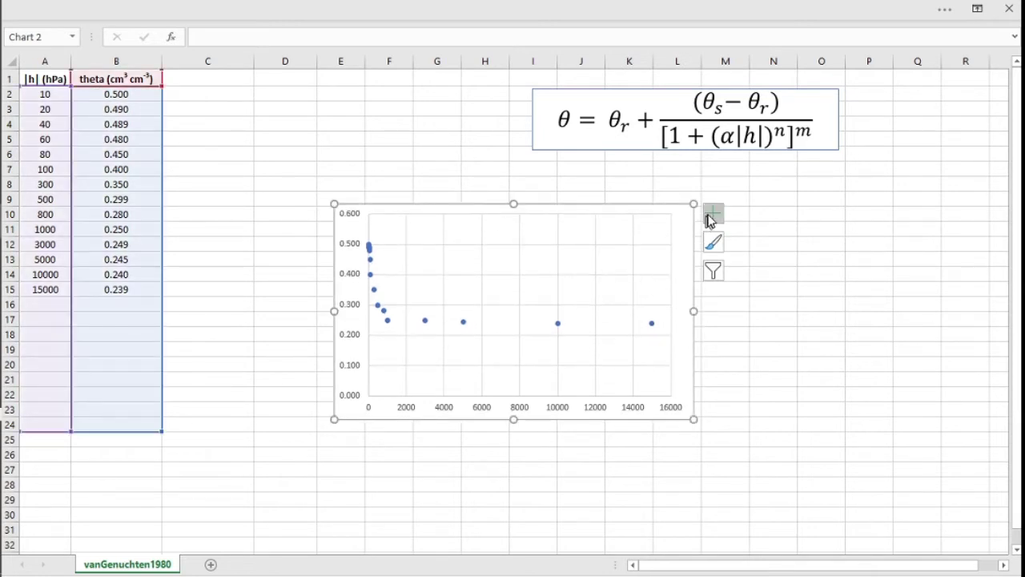
pyautogui.click(711, 217)
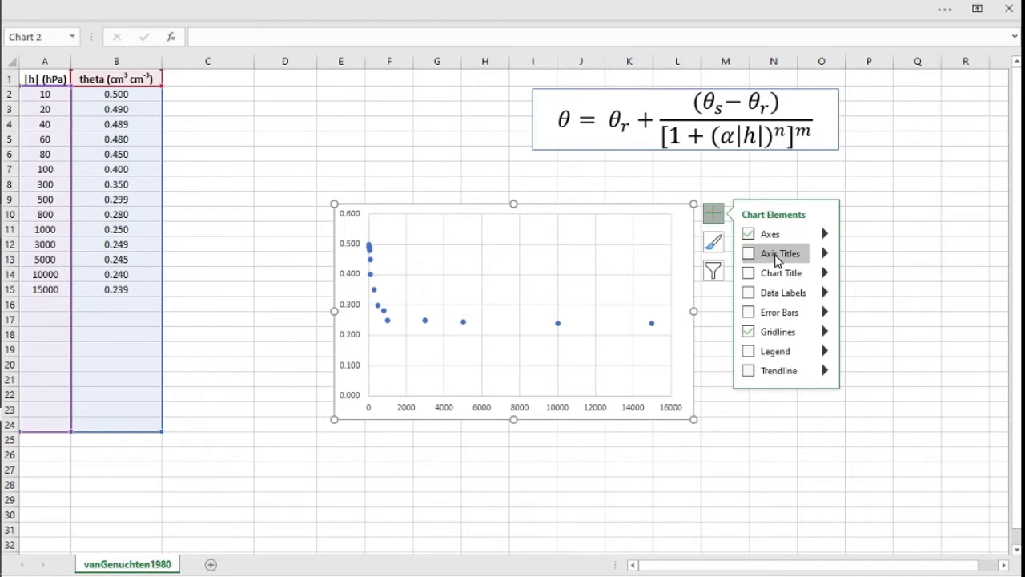
pyautogui.click(776, 255)
pyautogui.click(351, 309)
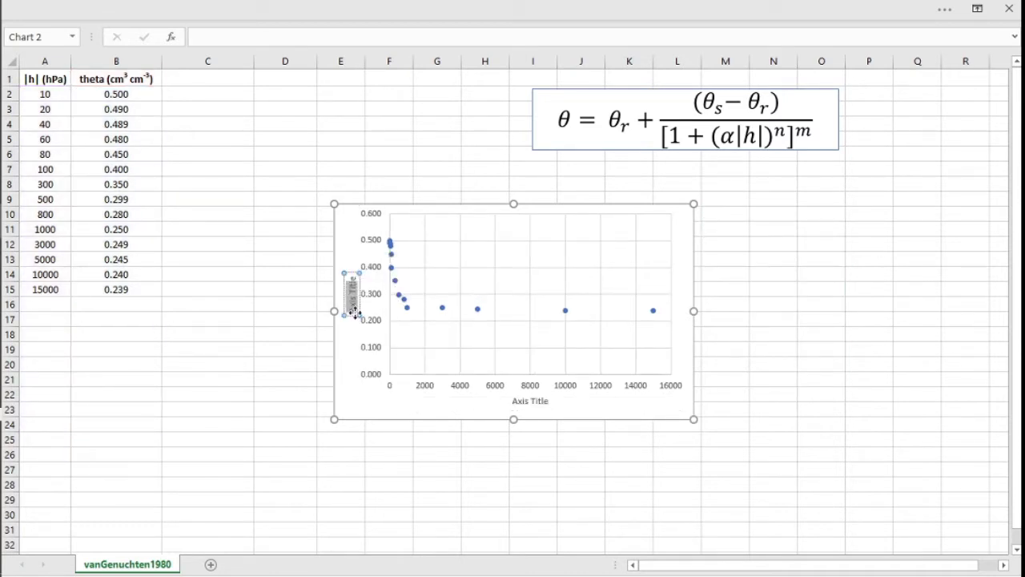
pyautogui.write('theta')
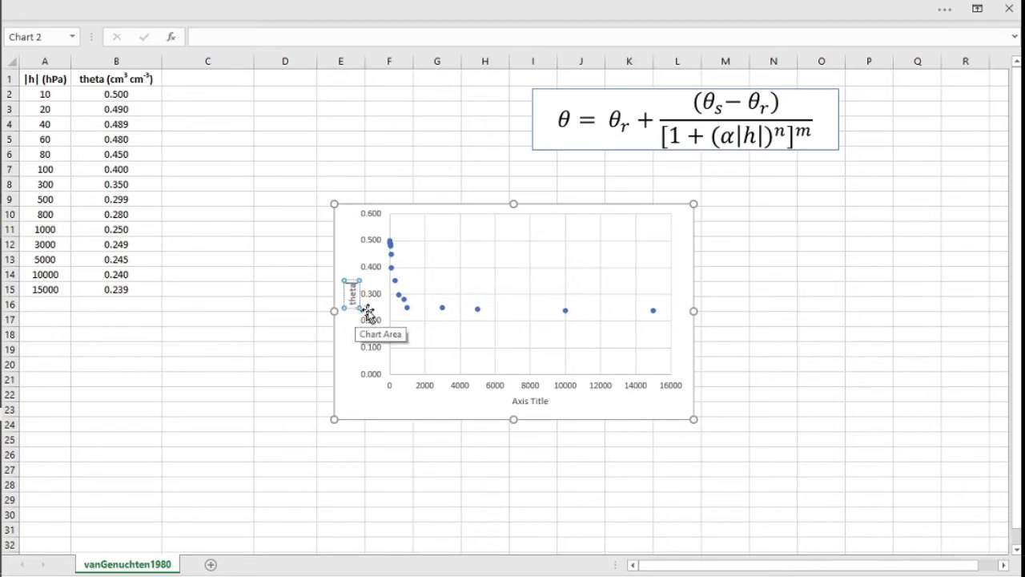
# - Title the horizontal axis 'log |h|'
pyautogui.click(517, 400)
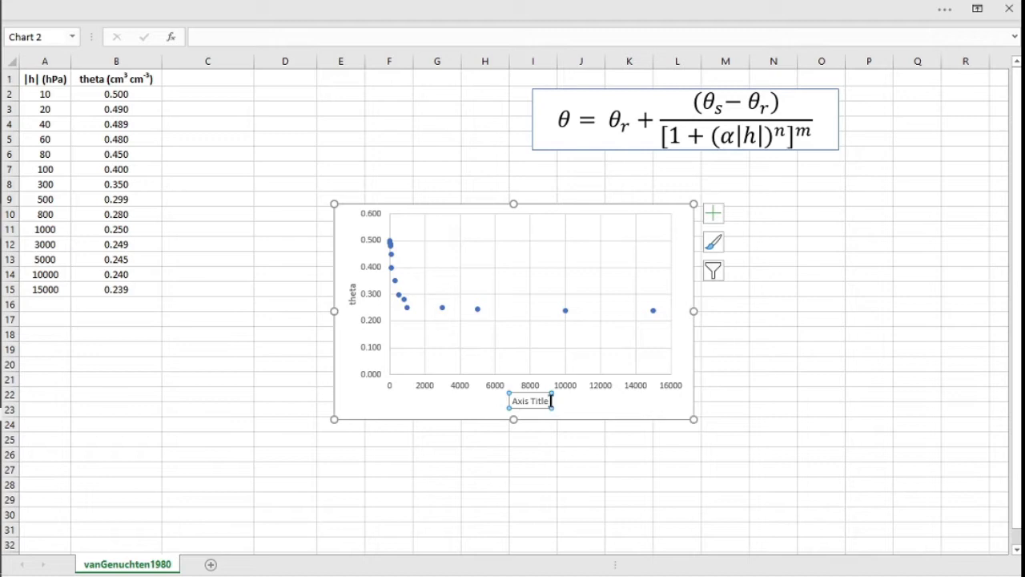
pyautogui.doubleClick(546, 399)
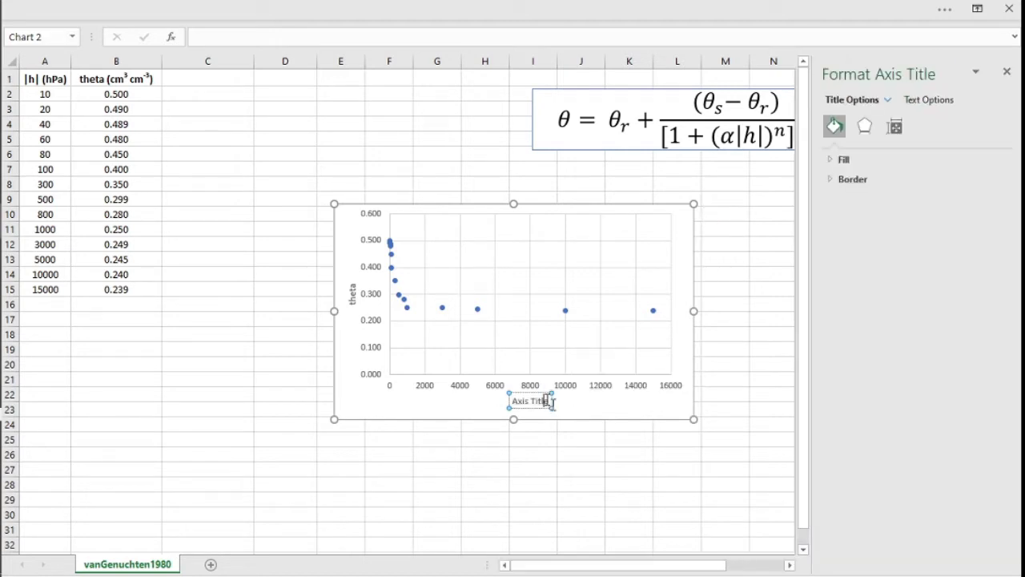
pyautogui.hotkey('shift', 'Left')
pyautogui.hotkey('shift', 'Left')
pyautogui.hotkey('shift', 'Left')
pyautogui.hotkey('shift', 'Left')
pyautogui.hotkey('shift', 'Left')
pyautogui.hotkey('shift', 'Left')
pyautogui.hotkey('shift', 'Left')
pyautogui.hotkey('shift', 'Left')
pyautogui.hotkey('shift', 'Left')
pyautogui.hotkey('shift', 'Left')
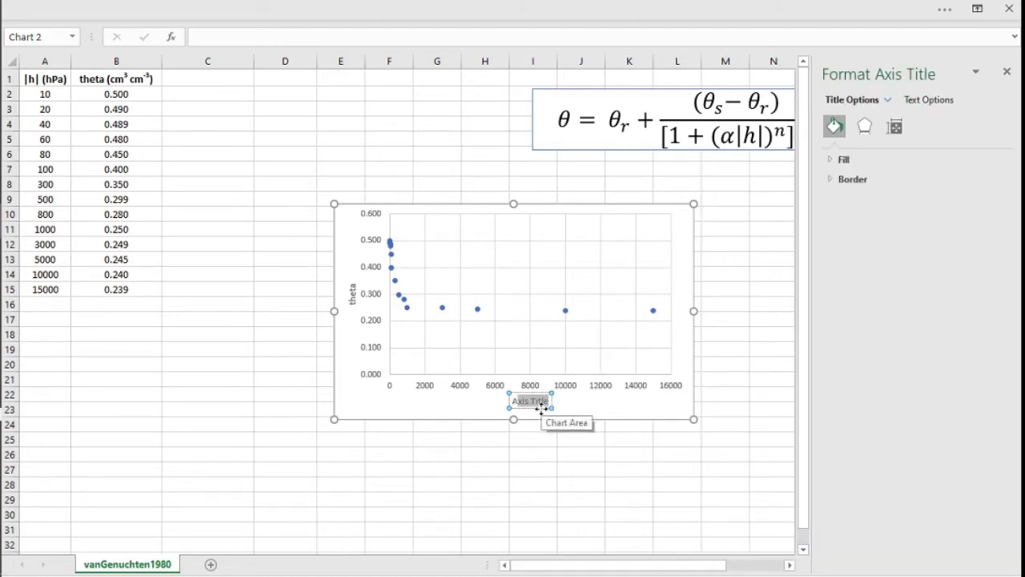
pyautogui.write('loh')
pyautogui.press('BackSpace')
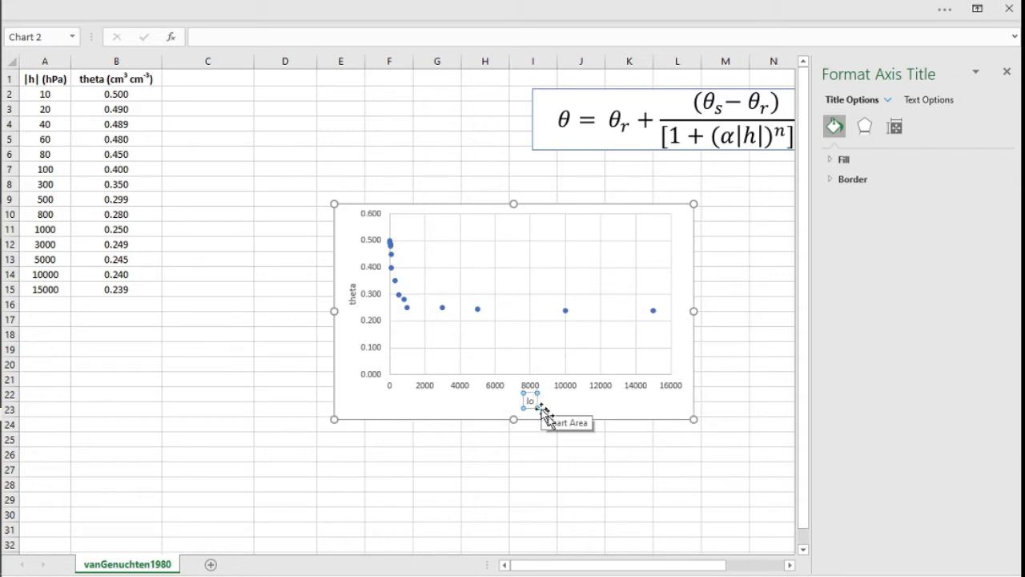
pyautogui.write('g |h|')
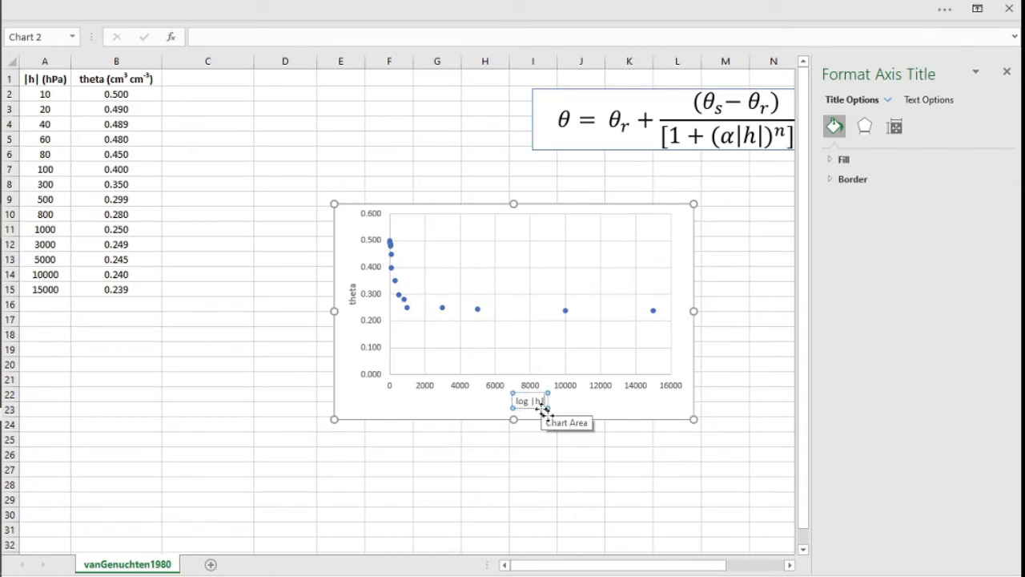
pyautogui.click(577, 456)
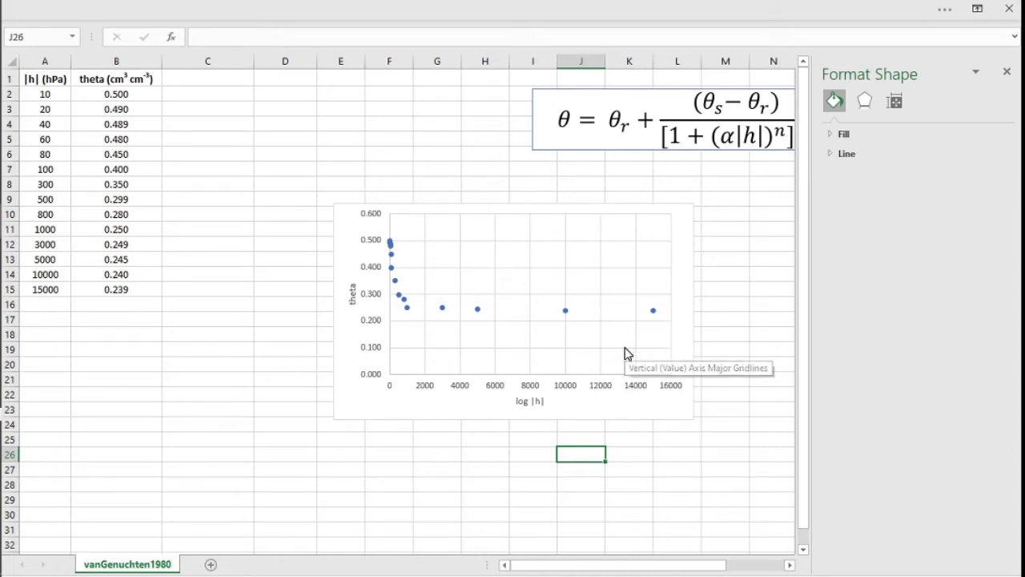
# - Make the horizontal |h| axis logarithmic and move the chart lower and to the right
pyautogui.click(534, 390)
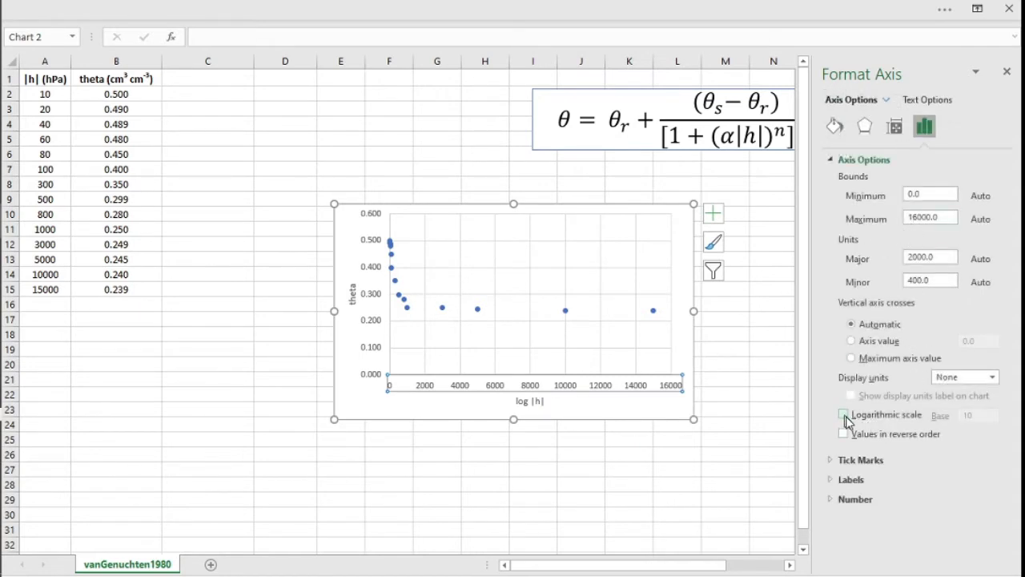
pyautogui.click(845, 416)
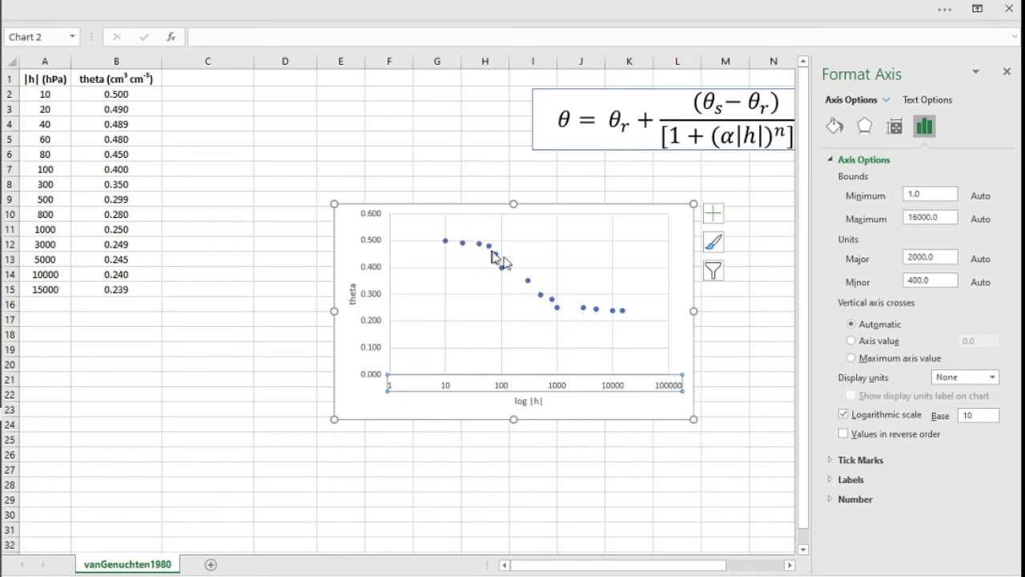
pyautogui.moveTo(560, 312)
pyautogui.moveTo(444, 196); pyautogui.dragTo(451, 238)
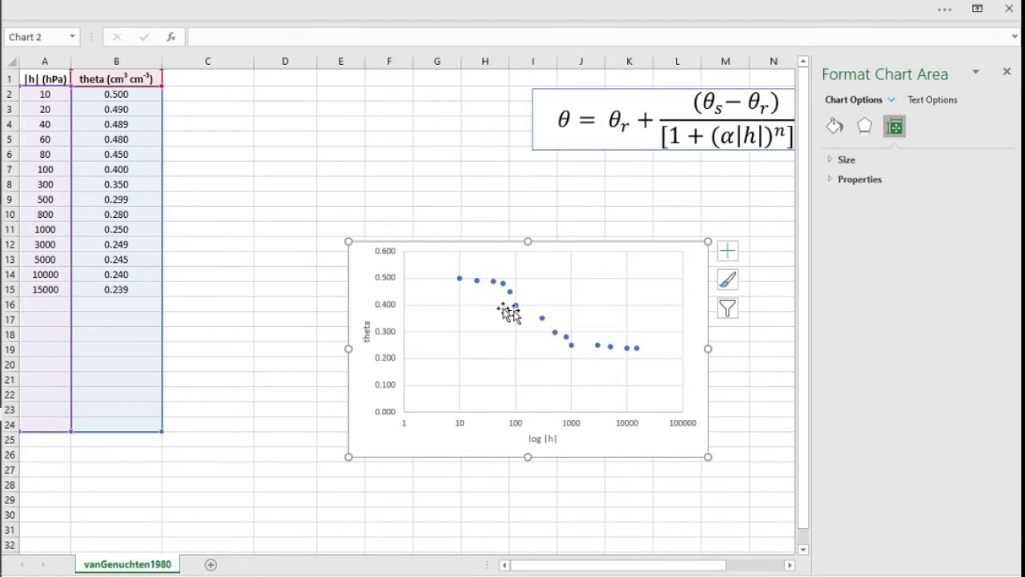
pyautogui.click(398, 164)
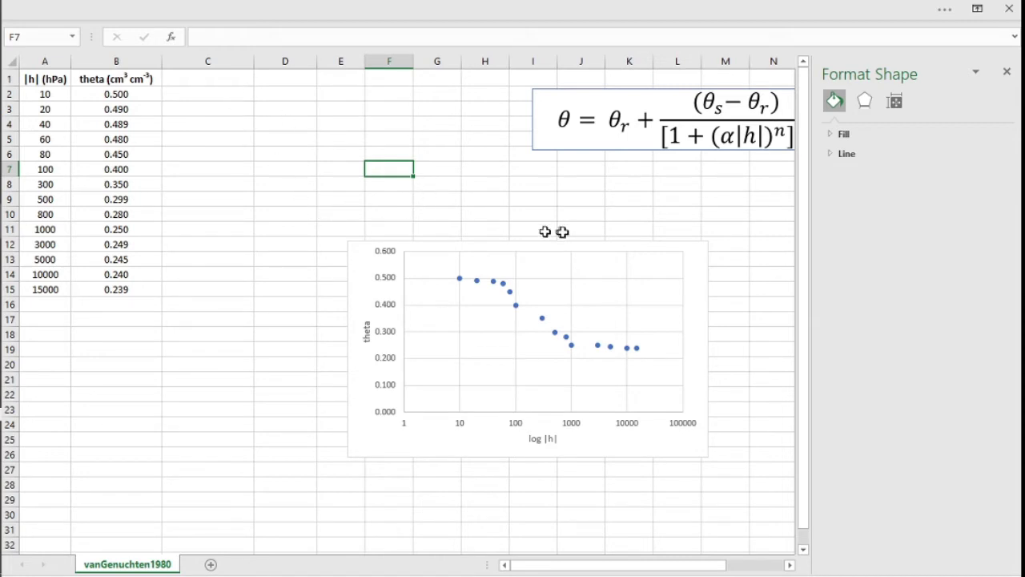
pyautogui.click(1009, 71)
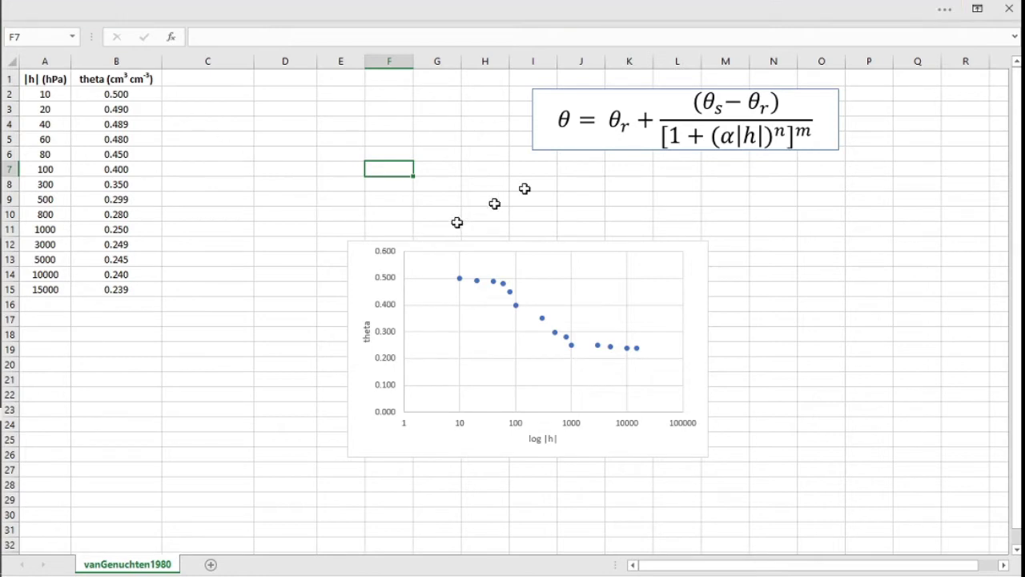
pyautogui.click(942, 9)
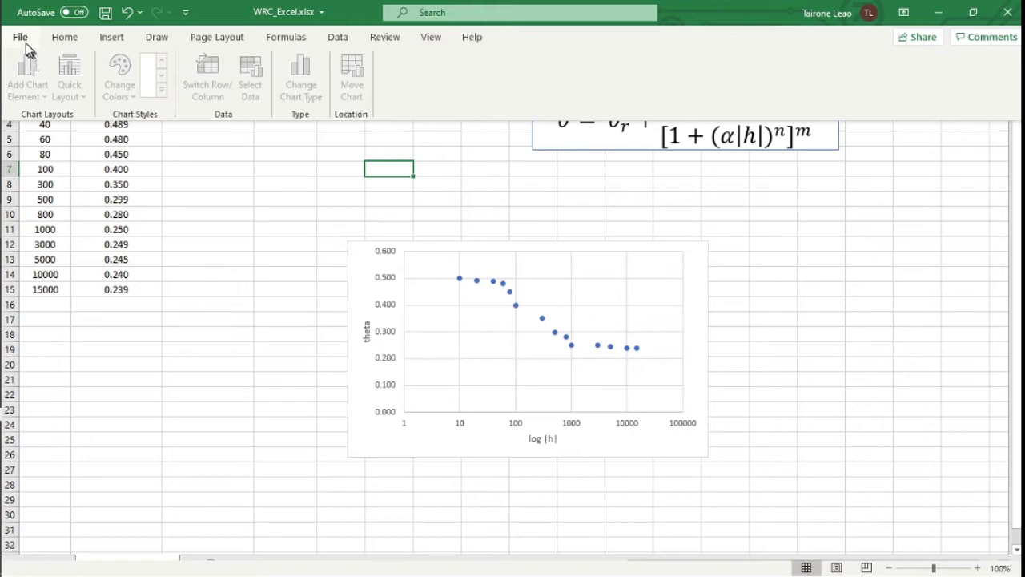
pyautogui.click(21, 37)
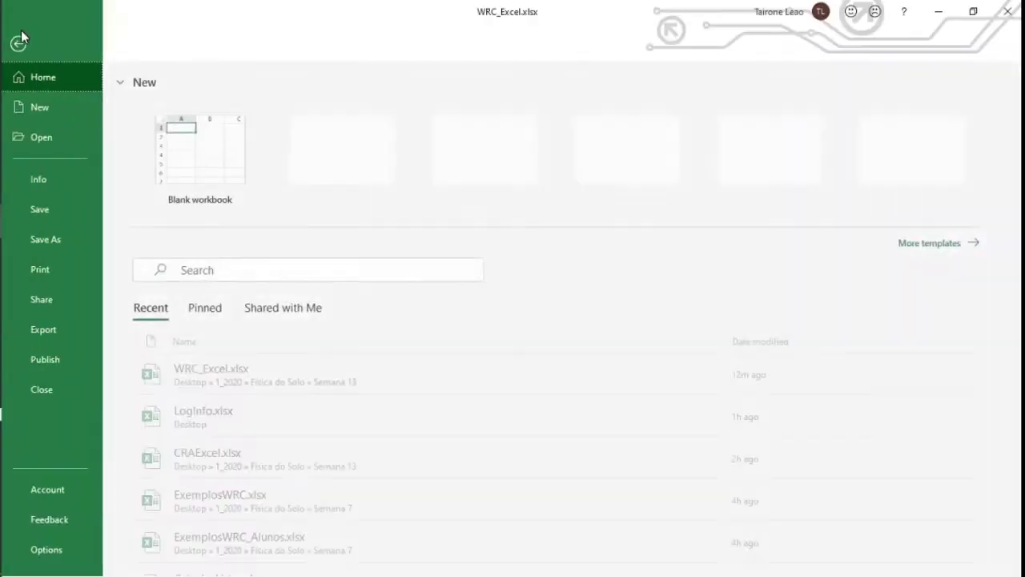
pyautogui.click(48, 550)
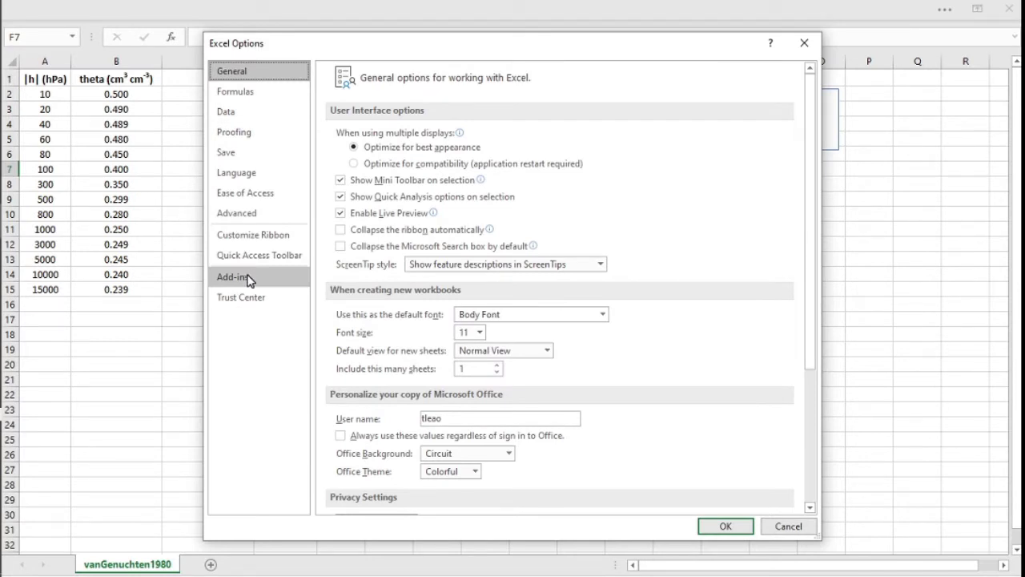
pyautogui.click(250, 279)
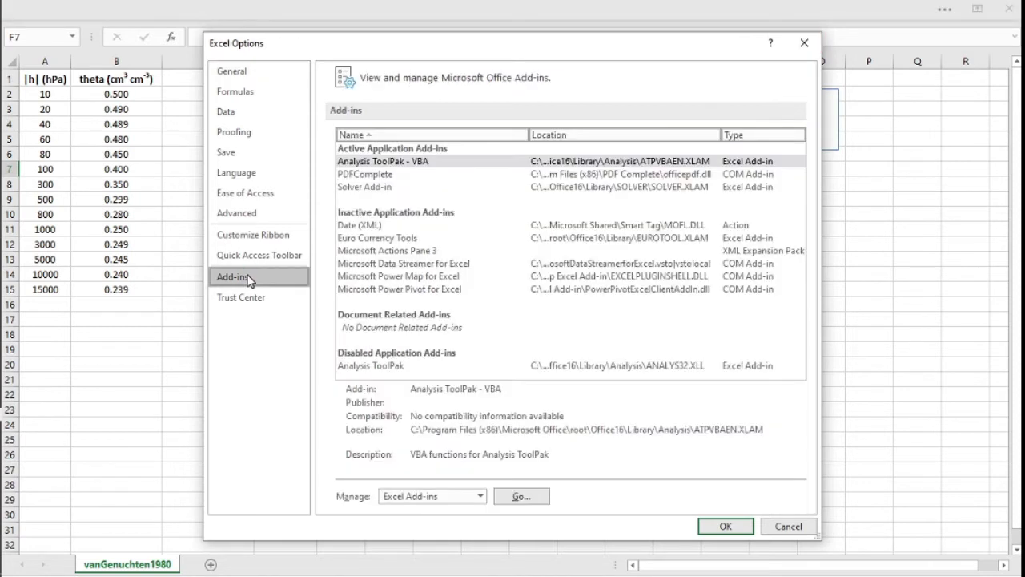
pyautogui.click(376, 187)
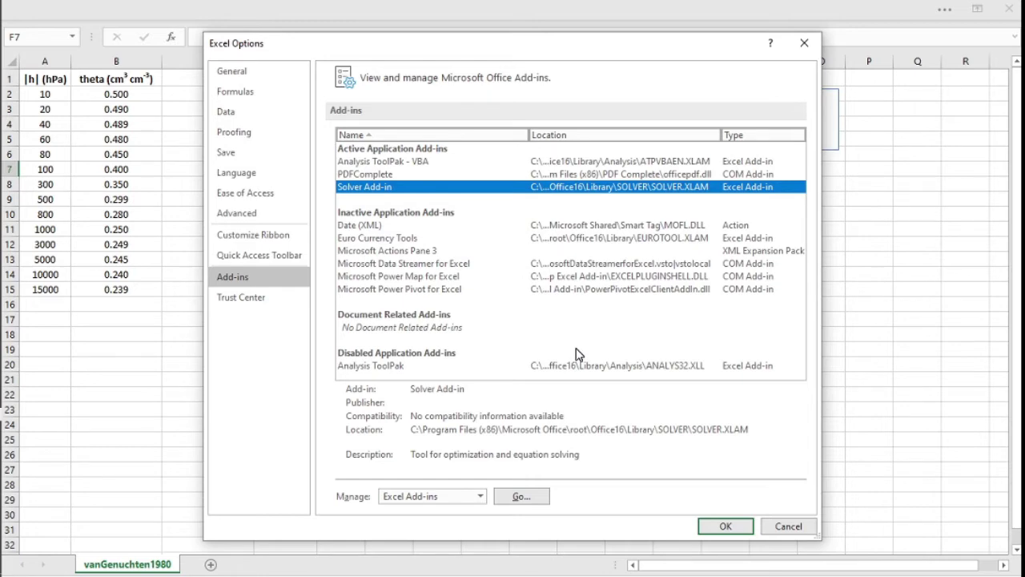
pyautogui.click(724, 526)
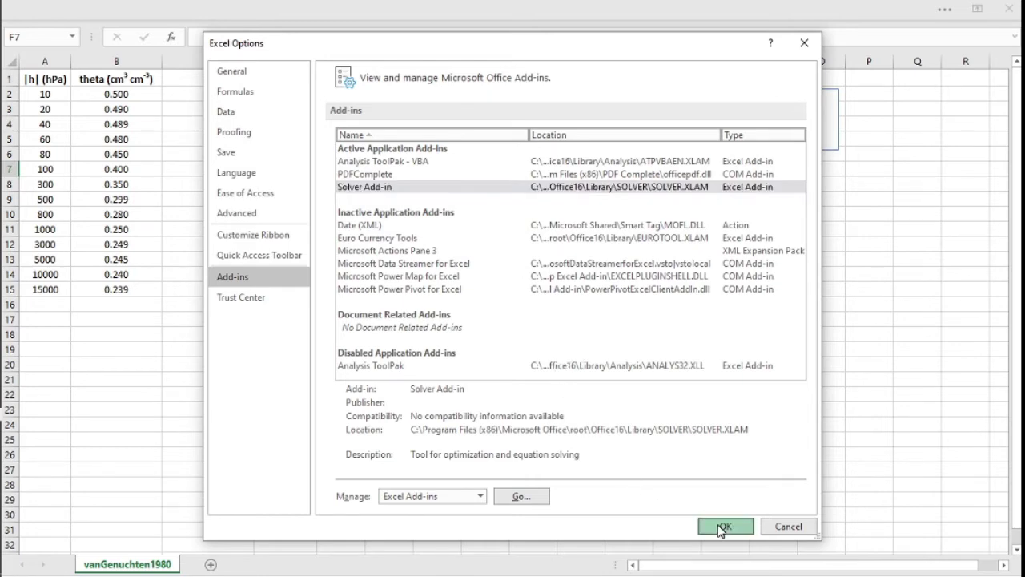
pyautogui.click(328, 334)
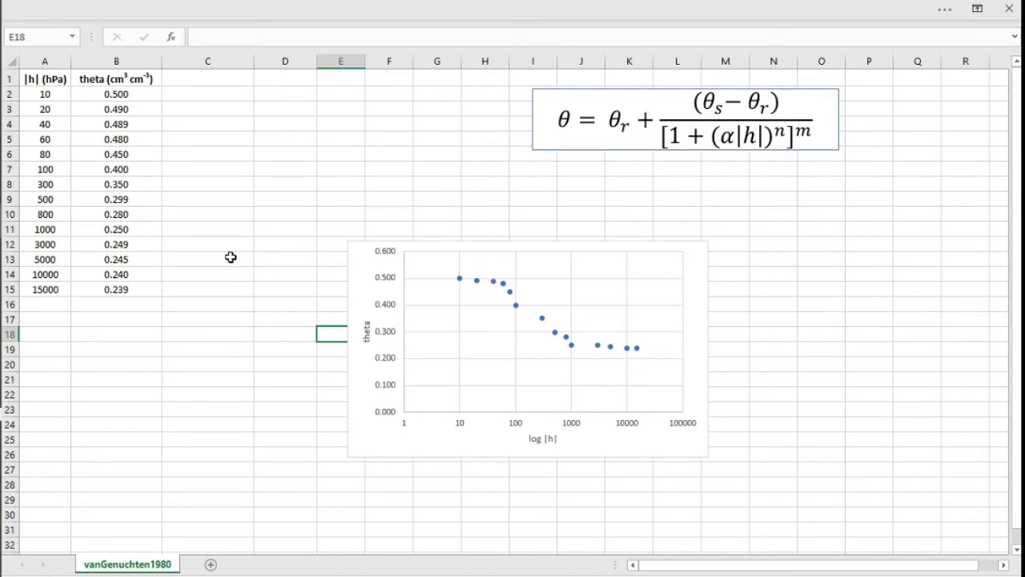
pyautogui.click(125, 260)
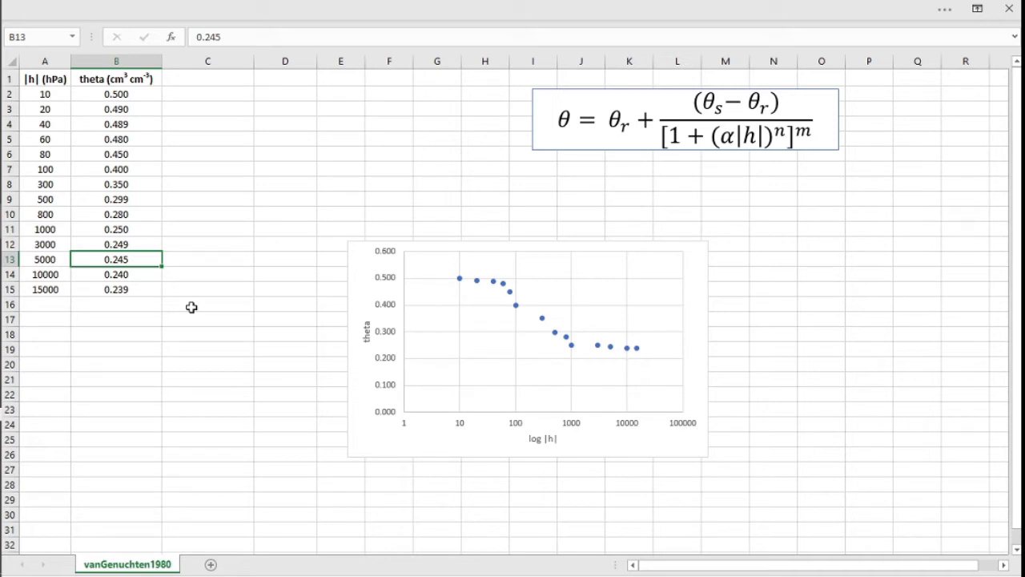
pyautogui.click(257, 272)
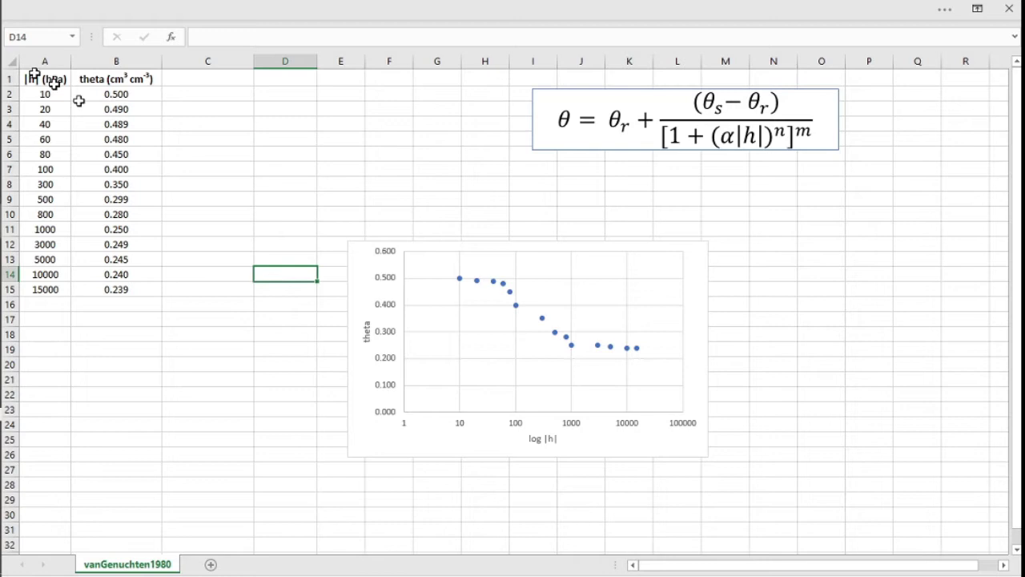
pyautogui.click(275, 210)
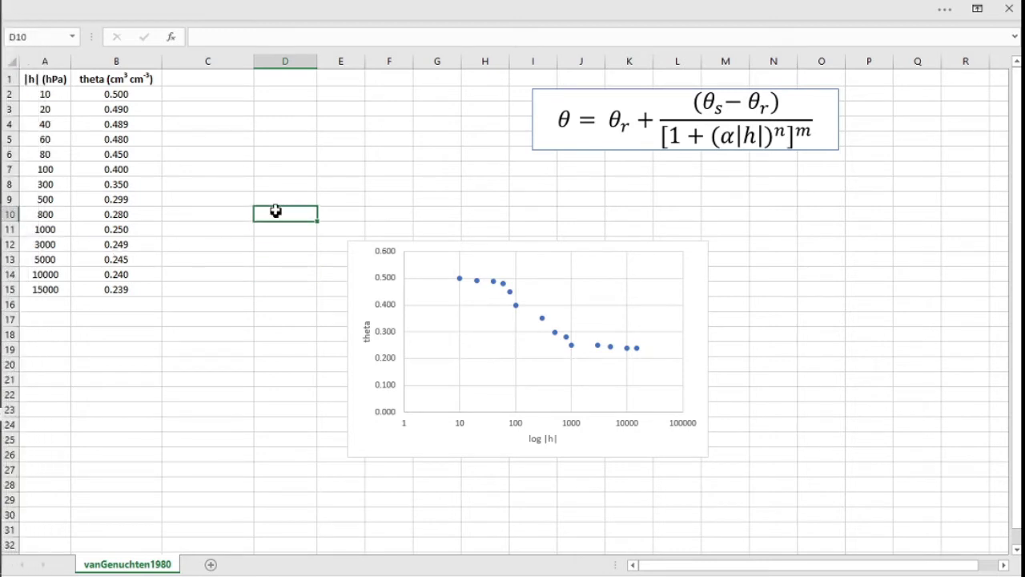
pyautogui.click(208, 79)
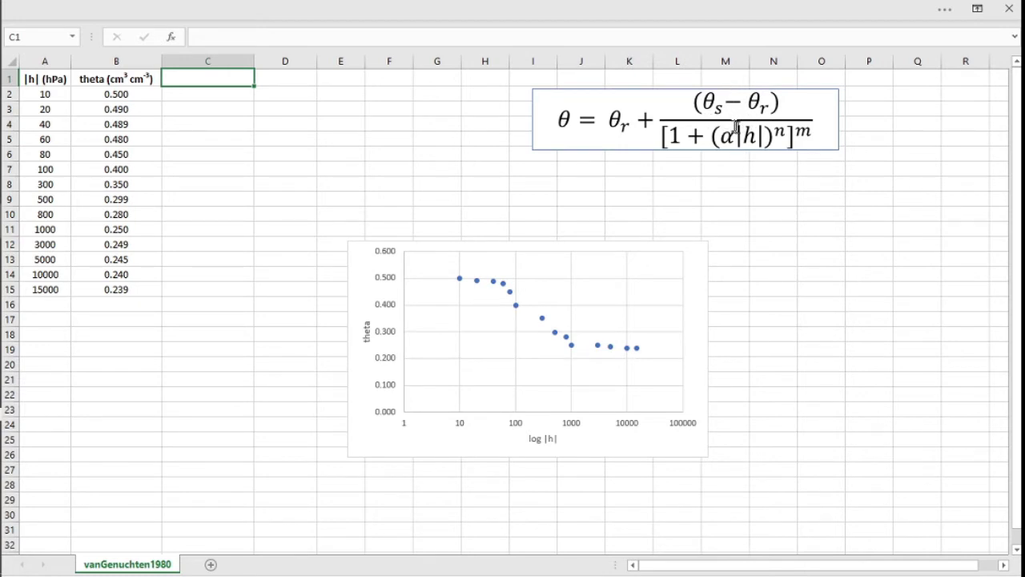
# - Type the heading 'van Genuchten parameters' in E1
pyautogui.click(346, 80)
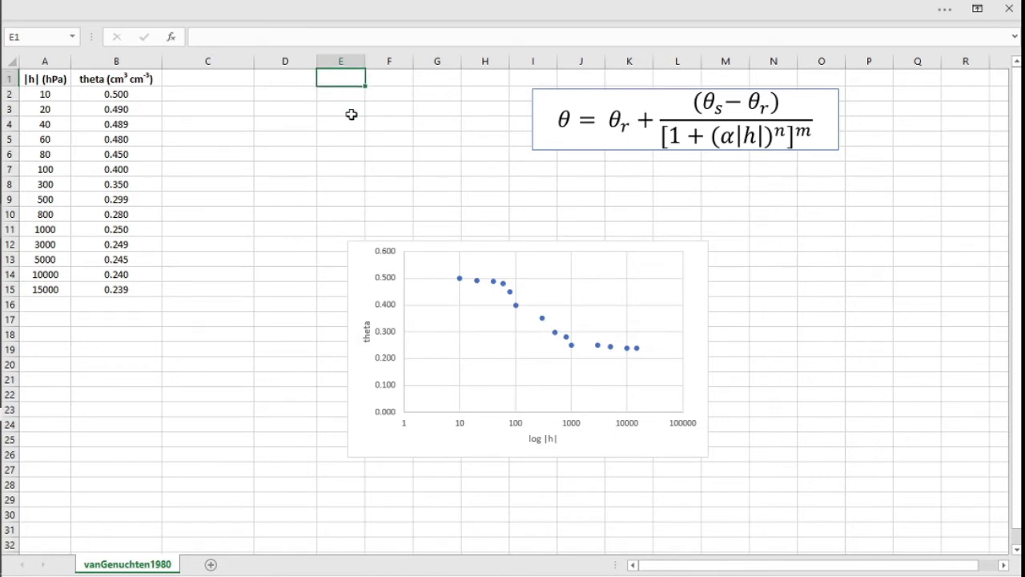
pyautogui.write('van Gen')
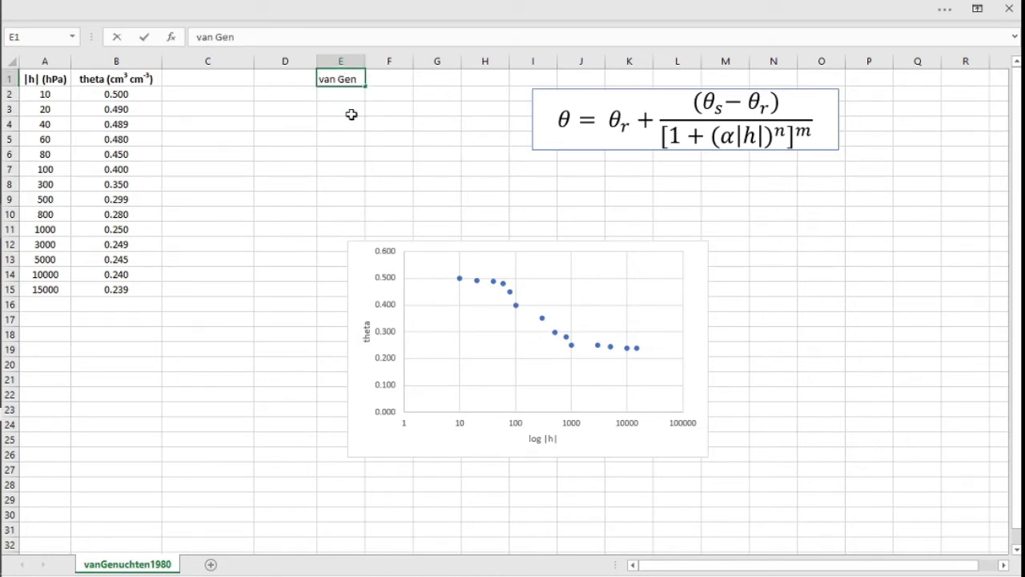
pyautogui.write('uchten parameters')
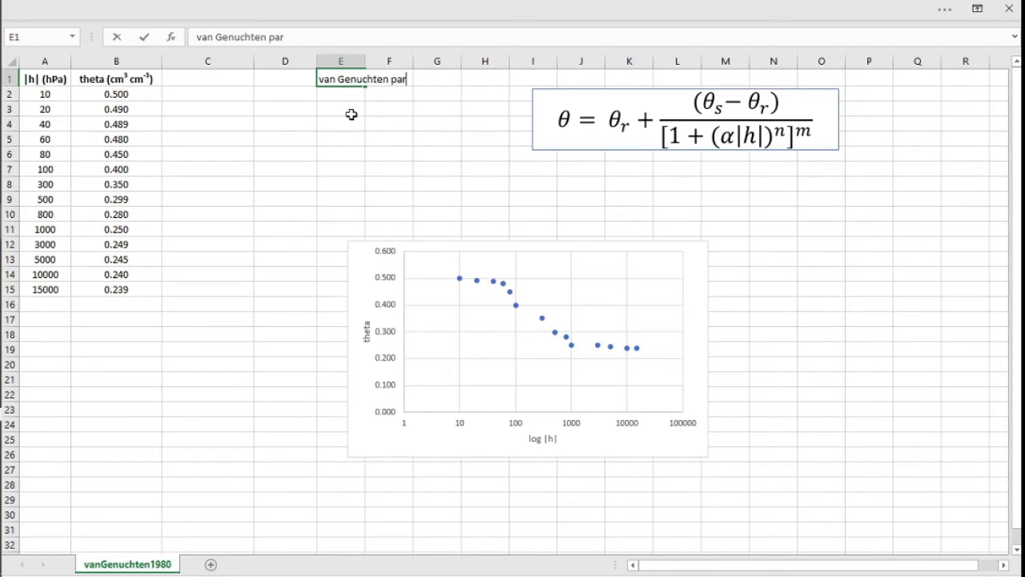
pyautogui.press('BackSpace')
pyautogui.press('BackSpace')
pyautogui.press('BackSpace')
pyautogui.press('BackSpace')
pyautogui.press('BackSpace')
pyautogui.write('meters')
pyautogui.press('Return')
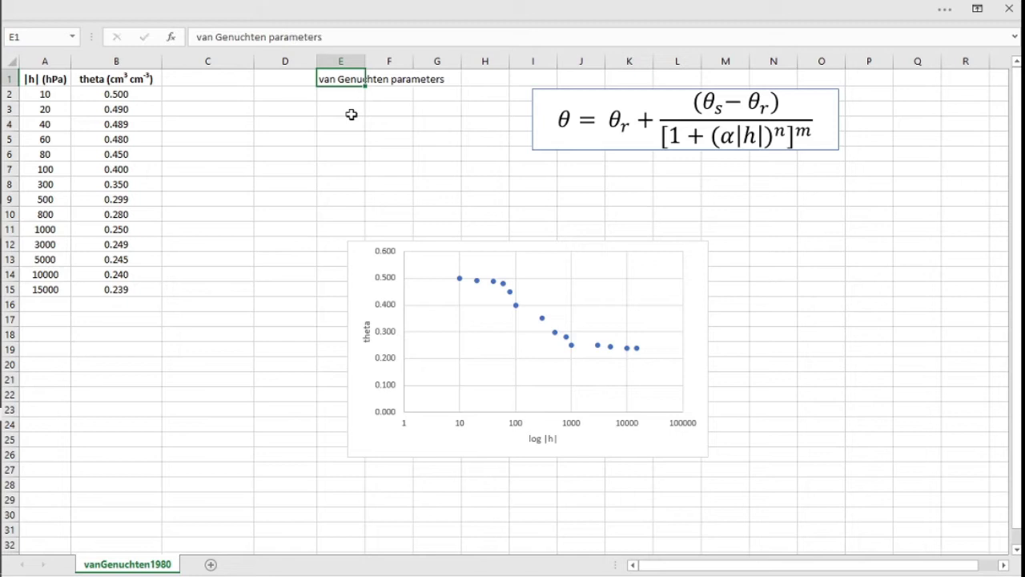
# - Enter the labels alpha, thetas, thetar, n and m in E3:E7
pyautogui.click(351, 115)
pyautogui.write('alpha')
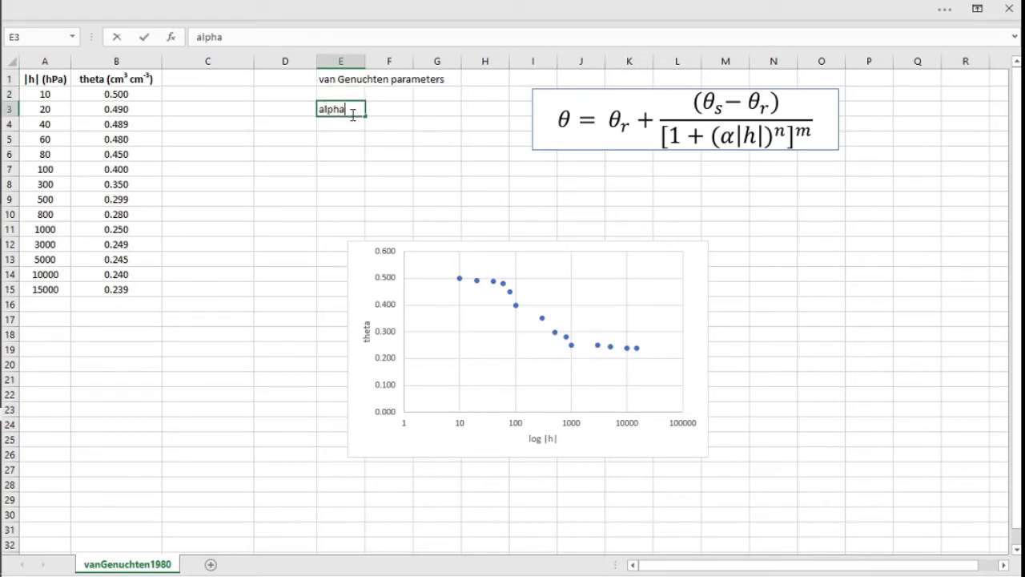
pyautogui.press('Return')
pyautogui.write('th')
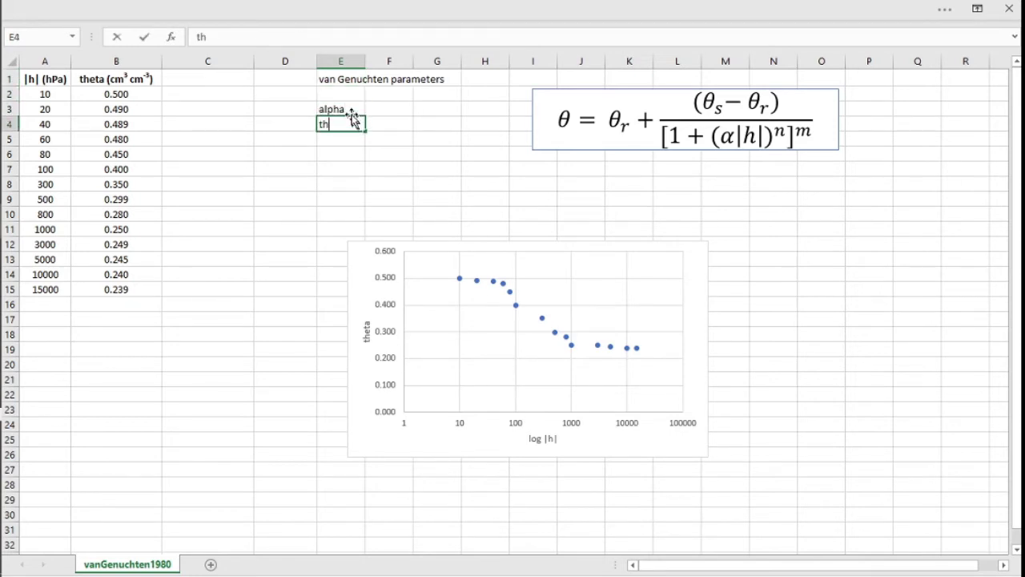
pyautogui.press('BackSpace')
pyautogui.press('BackSpace')
pyautogui.press('BackSpace')
pyautogui.write('etas')
pyautogui.press('Return')
pyautogui.write('thetas')
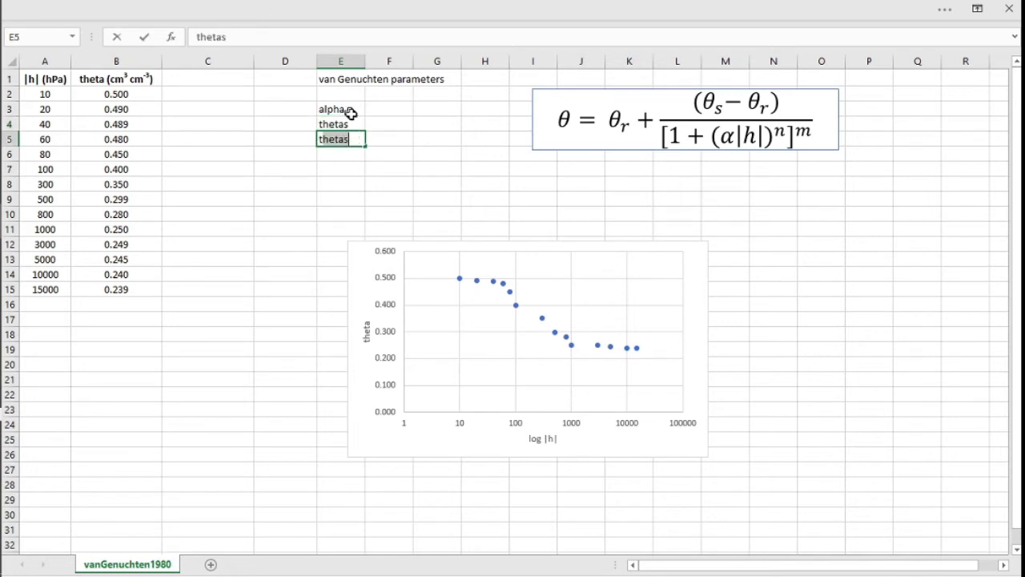
pyautogui.press('Return')
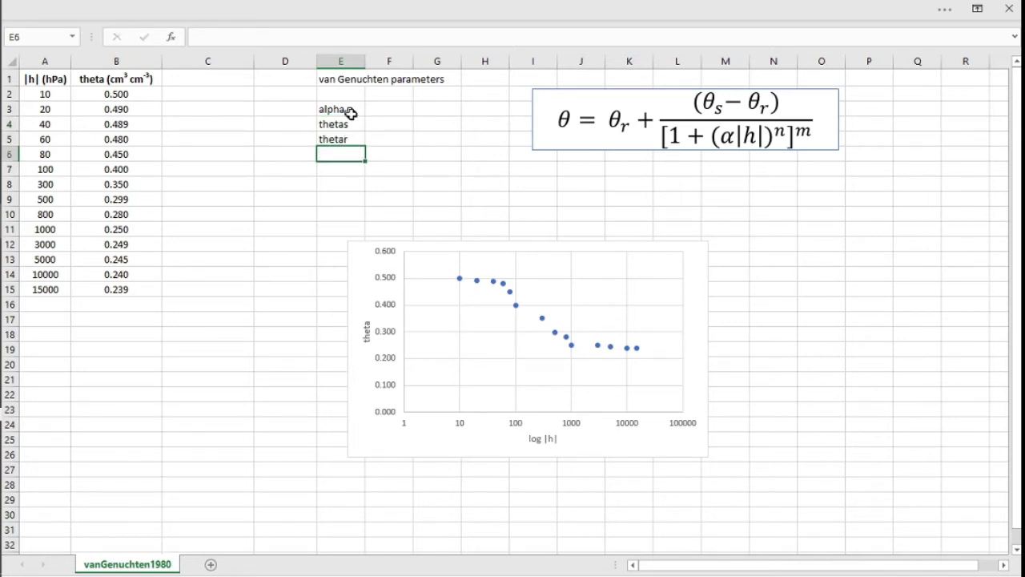
pyautogui.write('m')
pyautogui.press('BackSpace')
pyautogui.press('Return')
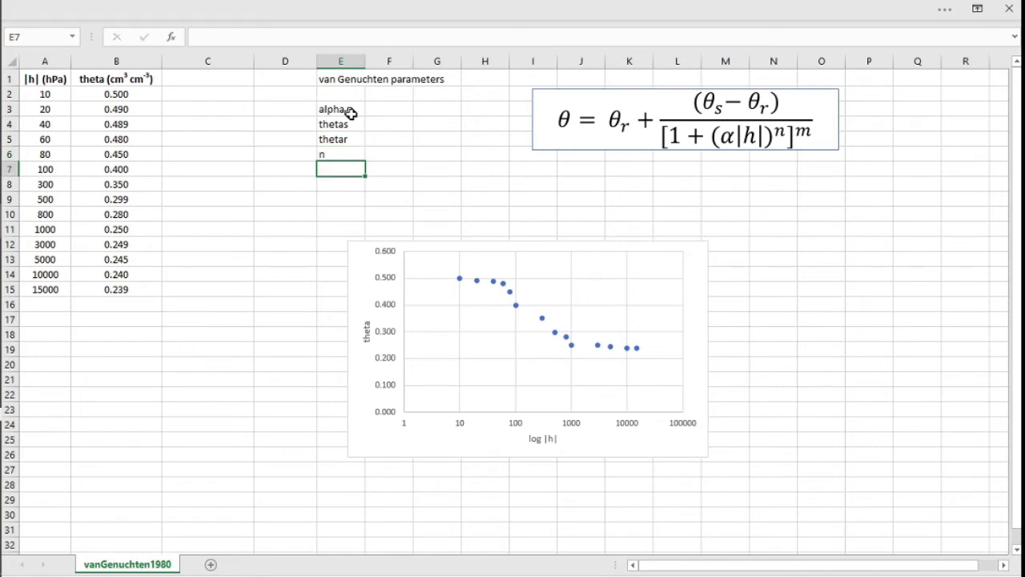
pyautogui.write('m')
# - Make the five parameter labels bold and italic
pyautogui.hotkey('shift', 'Up')
pyautogui.hotkey('shift', 'Up')
pyautogui.hotkey('shift', 'Up')
pyautogui.hotkey('shift', 'Up')
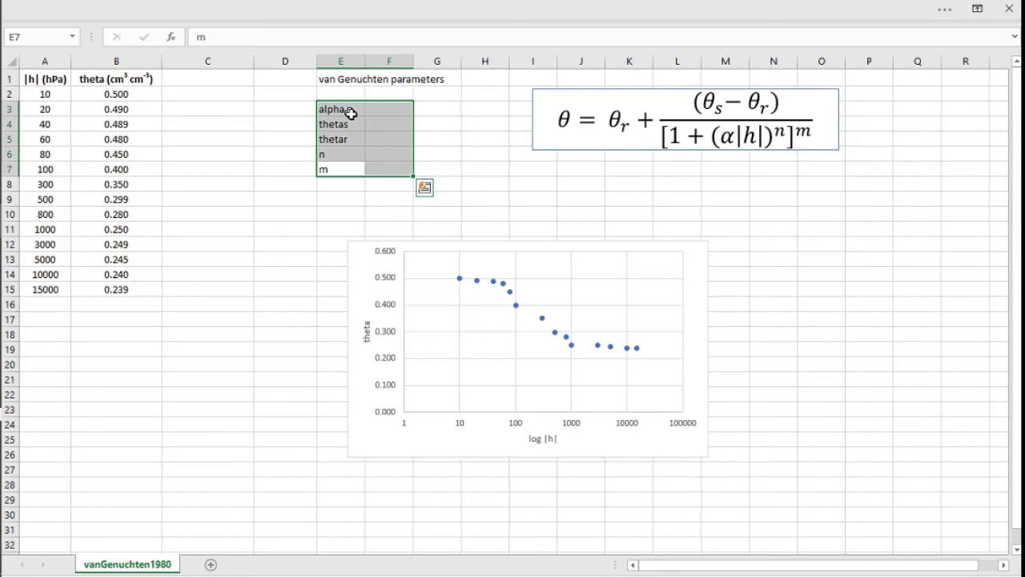
pyautogui.hotkey('ctrl', 'b')
pyautogui.hotkey('ctrl', 'i')
# - Apply All Borders to the parameter table E3:F7
pyautogui.click(946, 18)
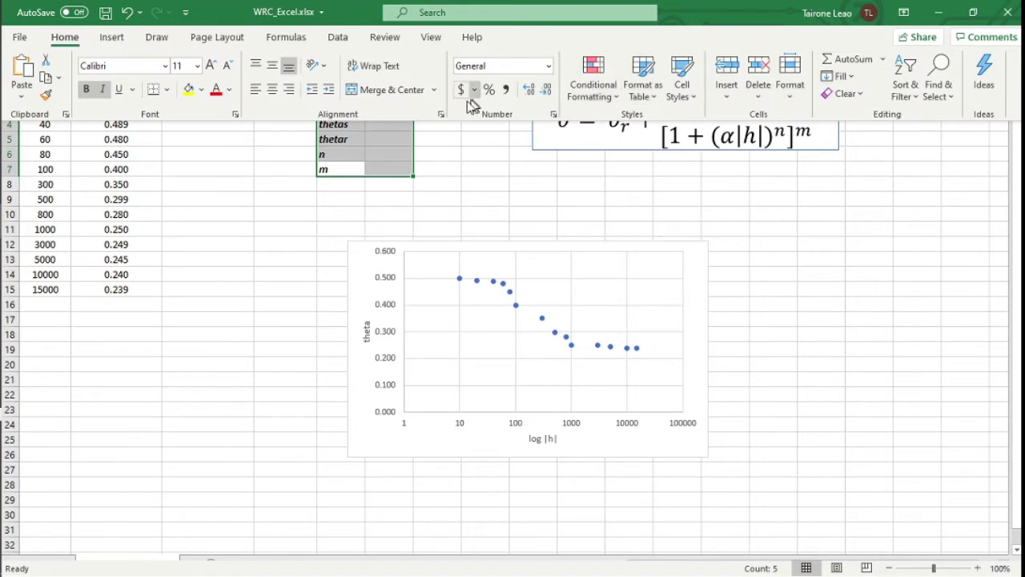
pyautogui.click(167, 90)
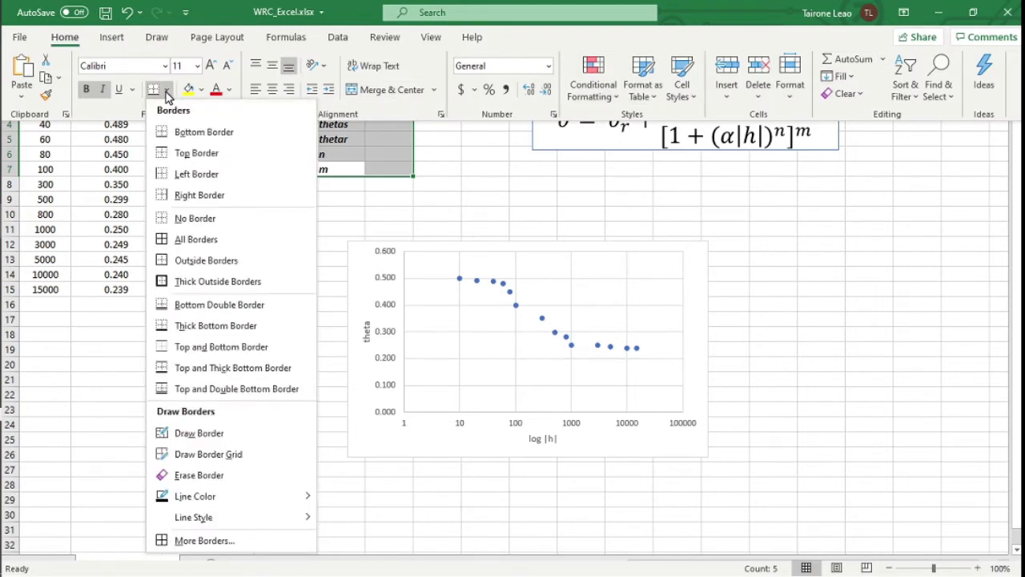
pyautogui.click(182, 239)
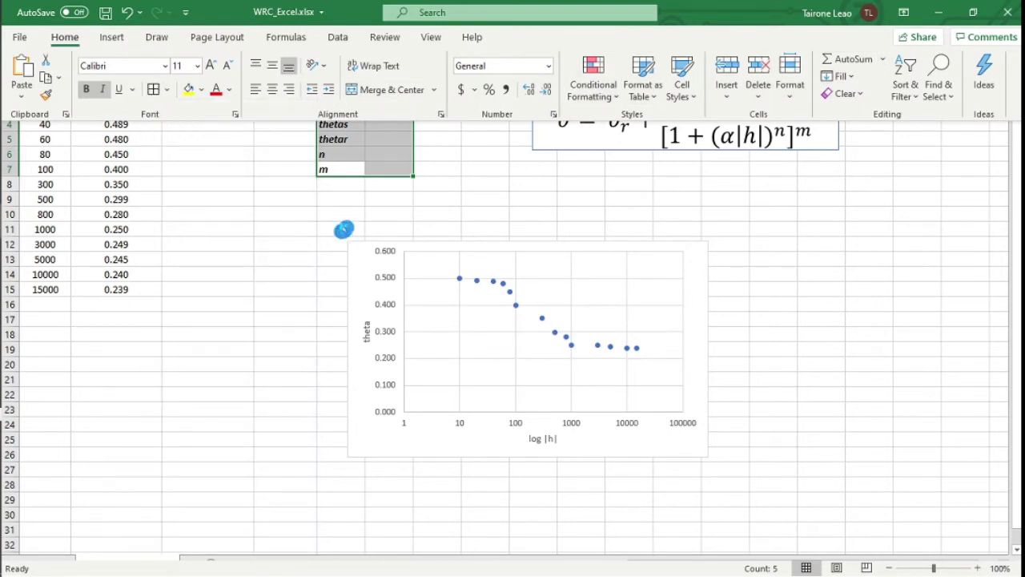
pyautogui.click(448, 200)
pyautogui.click(432, 135)
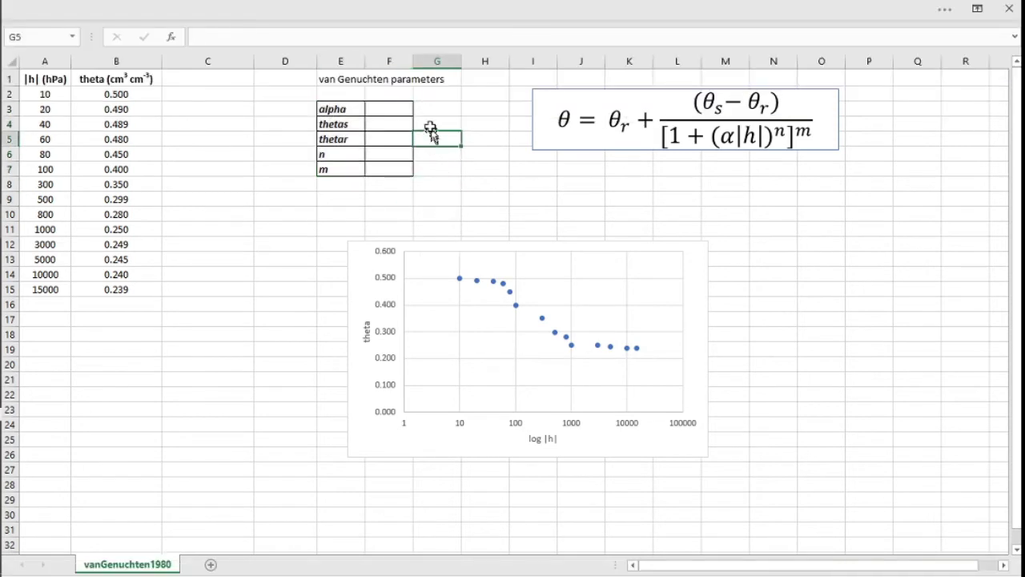
pyautogui.press('Left')
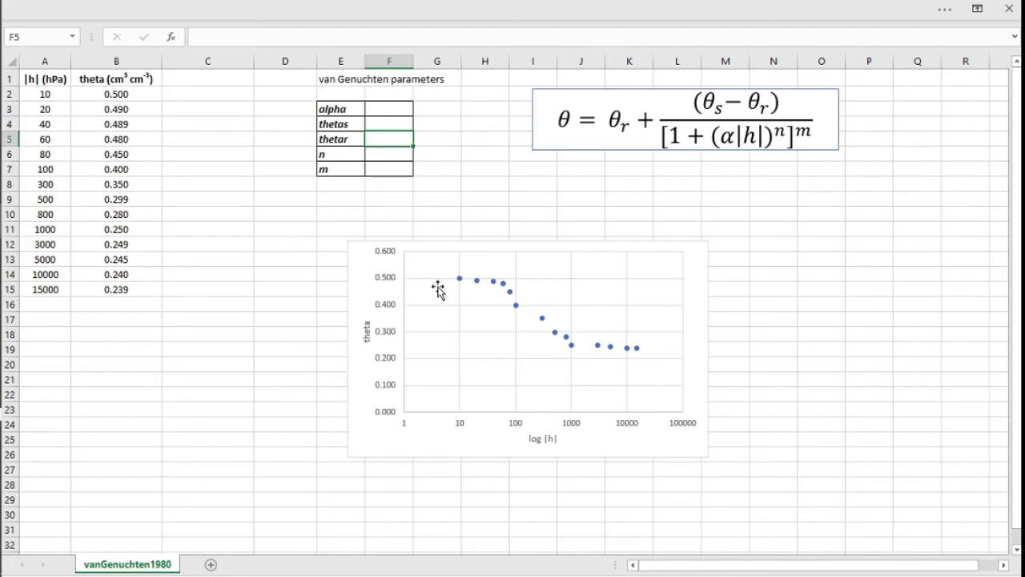
# - Enter thetas 0.5 in F4 and thetar 0.2 in F5
pyautogui.click(387, 125)
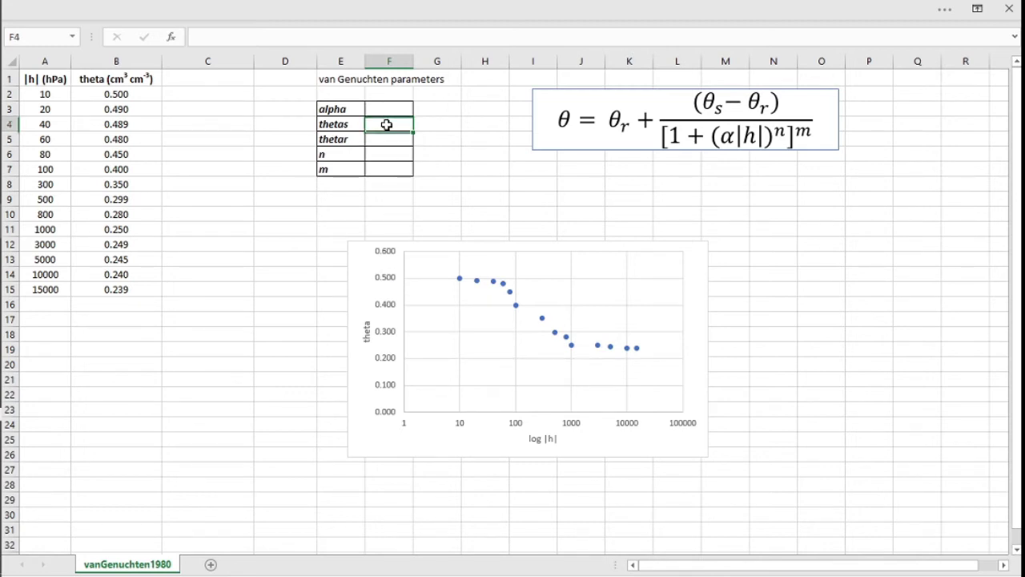
pyautogui.write('0.5')
pyautogui.press('Return')
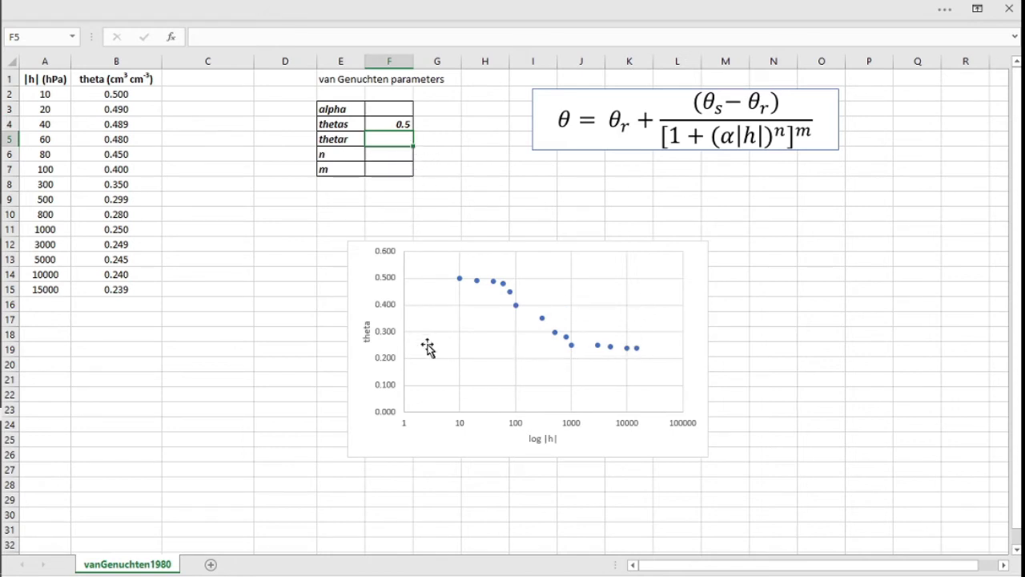
pyautogui.write('0.2')
pyautogui.press('Return')
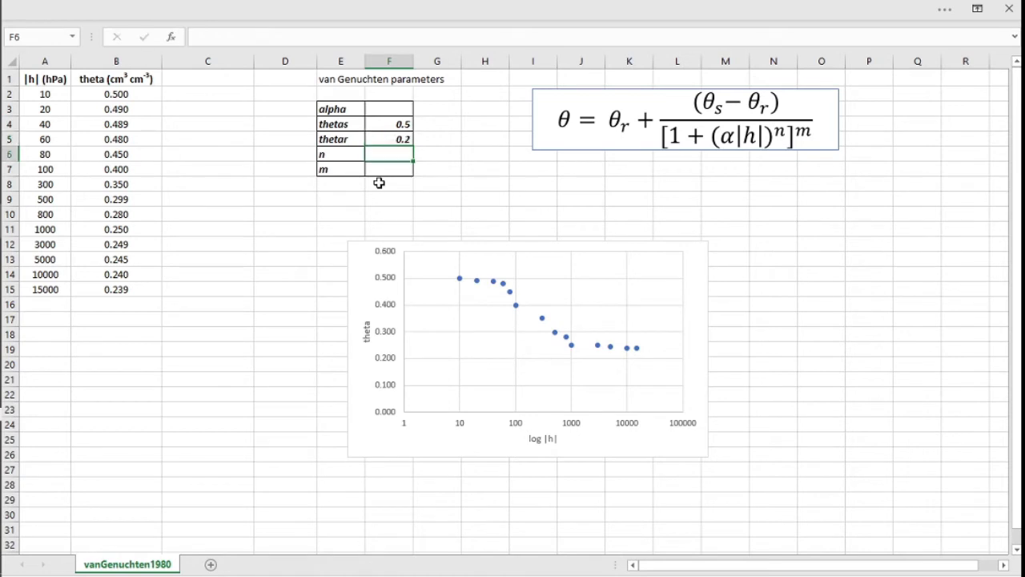
# - Set alpha to =1/100 in F3 and n to 2 in F6
pyautogui.press('Up')
pyautogui.press('Up')
pyautogui.press('Up')
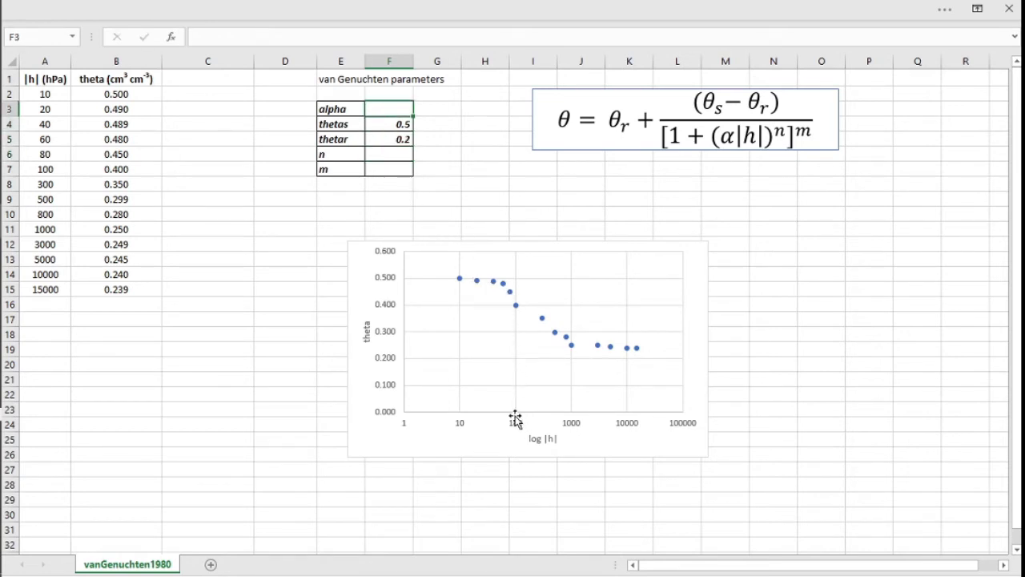
pyautogui.moveTo(497, 286)
pyautogui.write('=1/10')
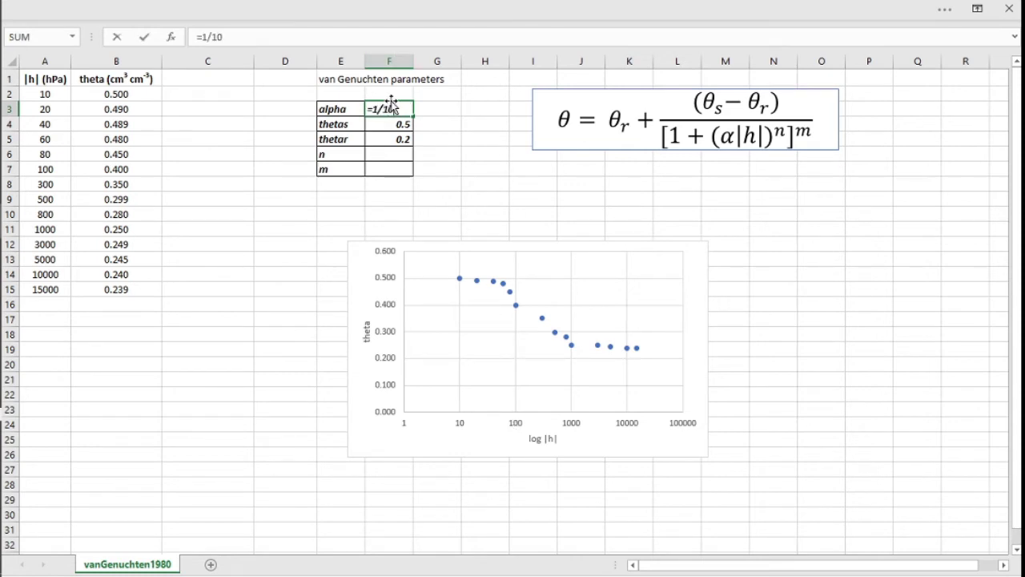
pyautogui.write('0')
pyautogui.press('Return')
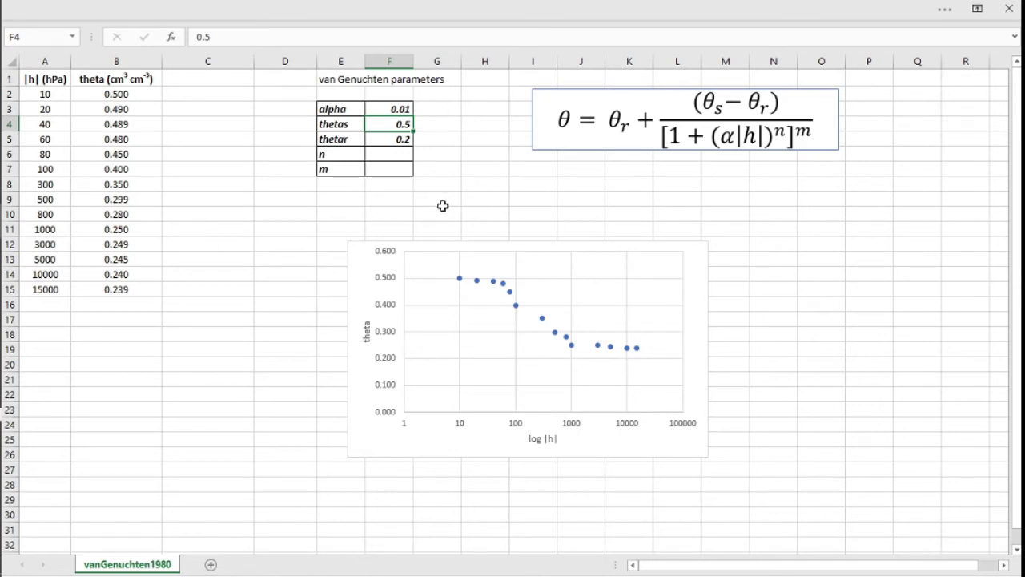
pyautogui.press('Down')
pyautogui.press('Down')
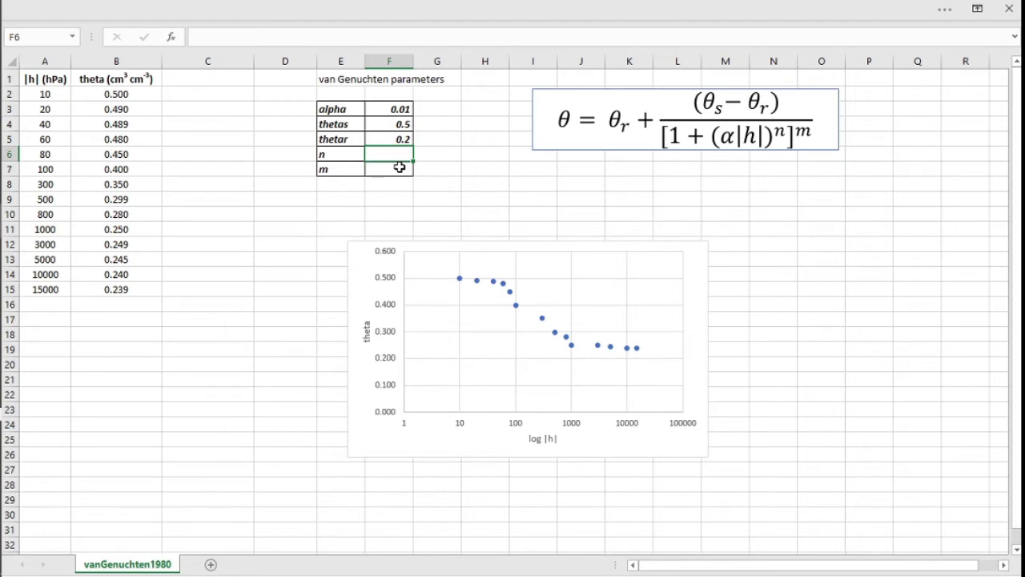
pyautogui.write('2')
pyautogui.press('Return')
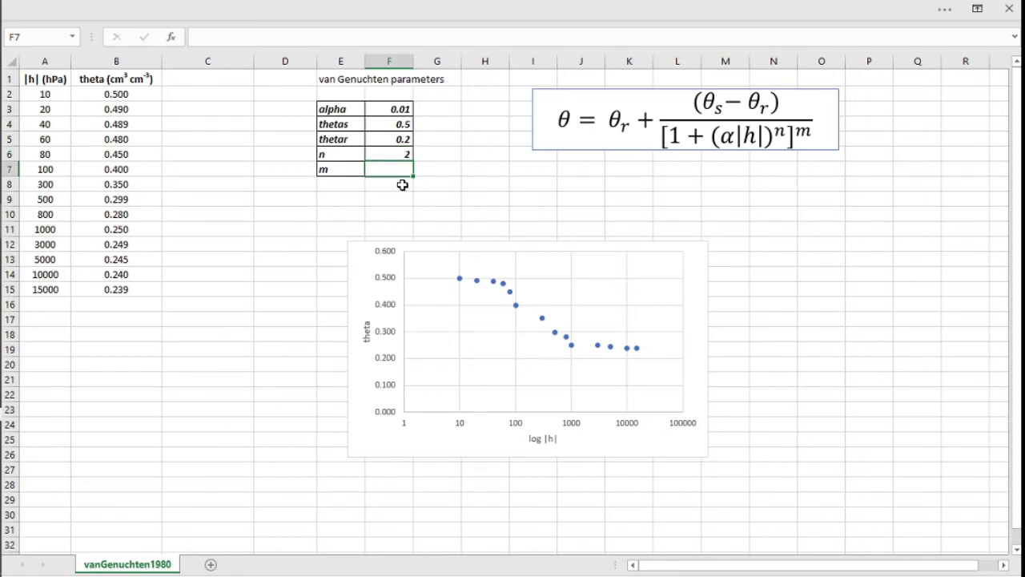
# - Note 'Mualem (1976)' in G7 beside the m row
pyautogui.press('Right')
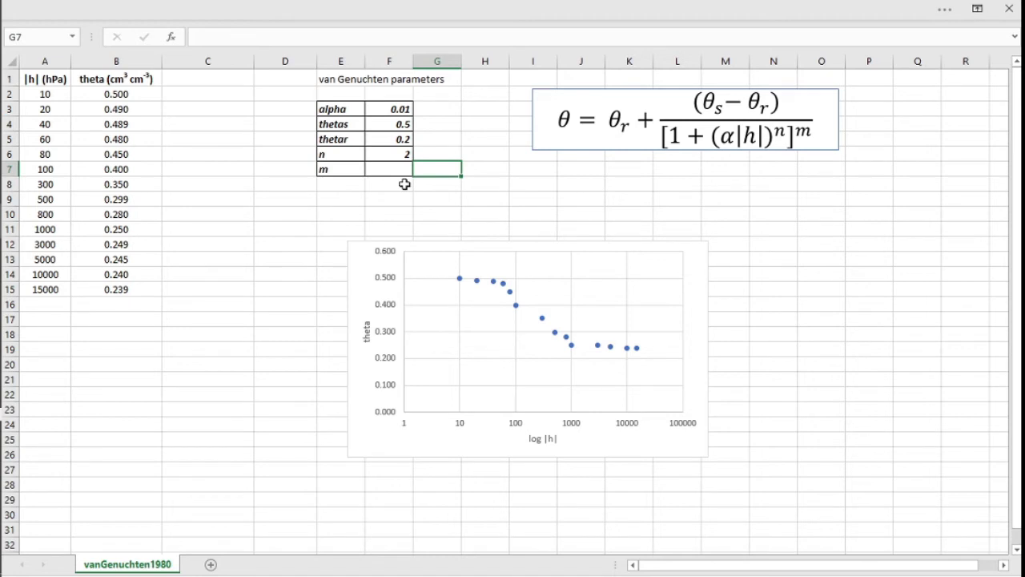
pyautogui.write('Mualem (1')
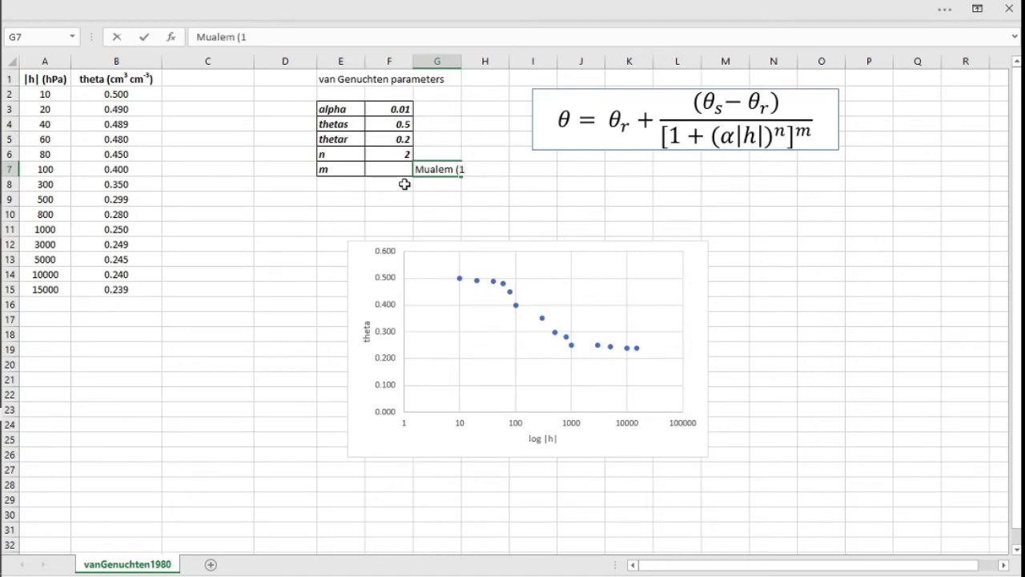
pyautogui.write('976)')
pyautogui.press('Return')
pyautogui.click(389, 168)
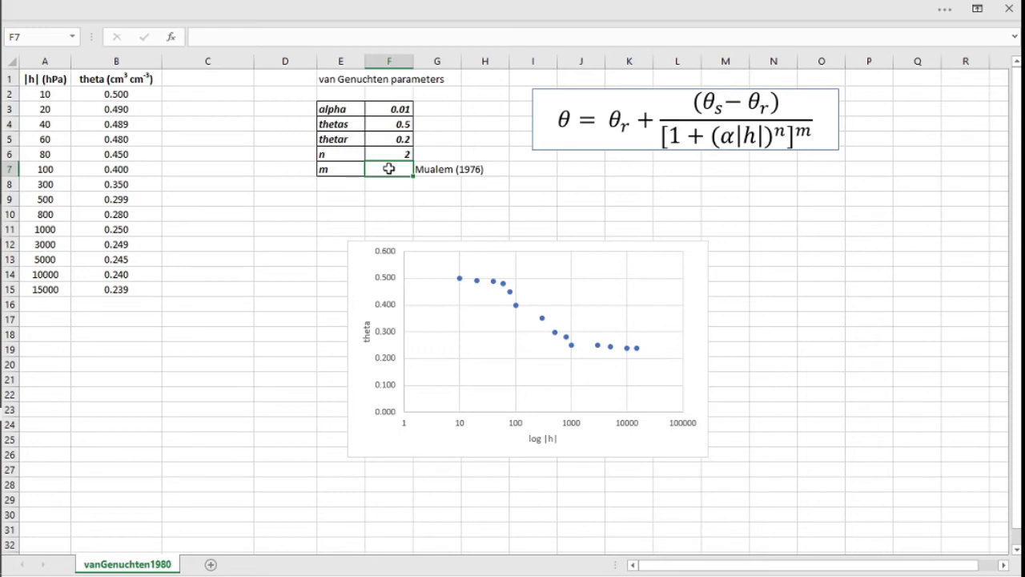
# - Enter =1-1/F6 in F7 so m computes to 0.5
pyautogui.write('=1-1/')
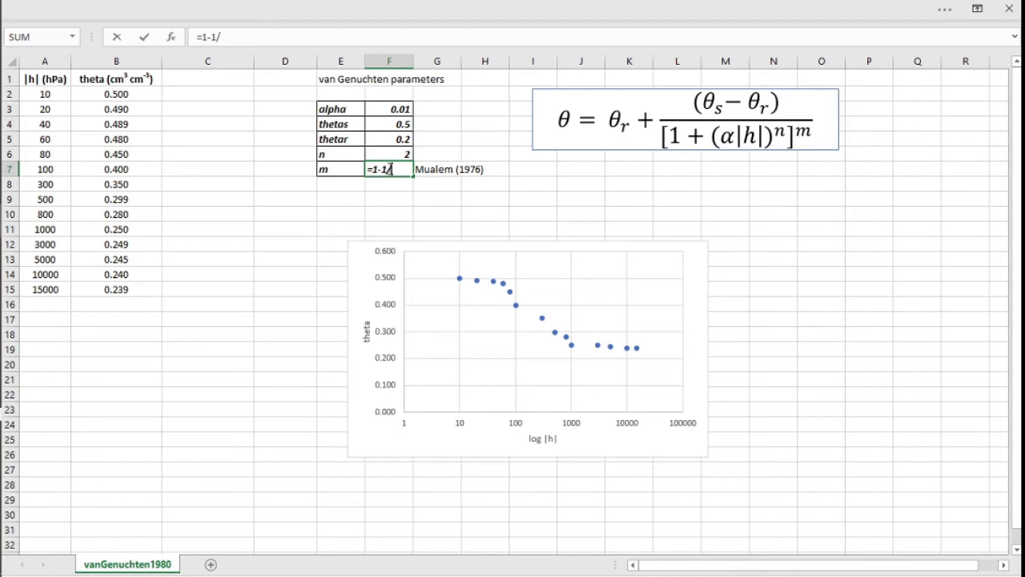
pyautogui.click(387, 154)
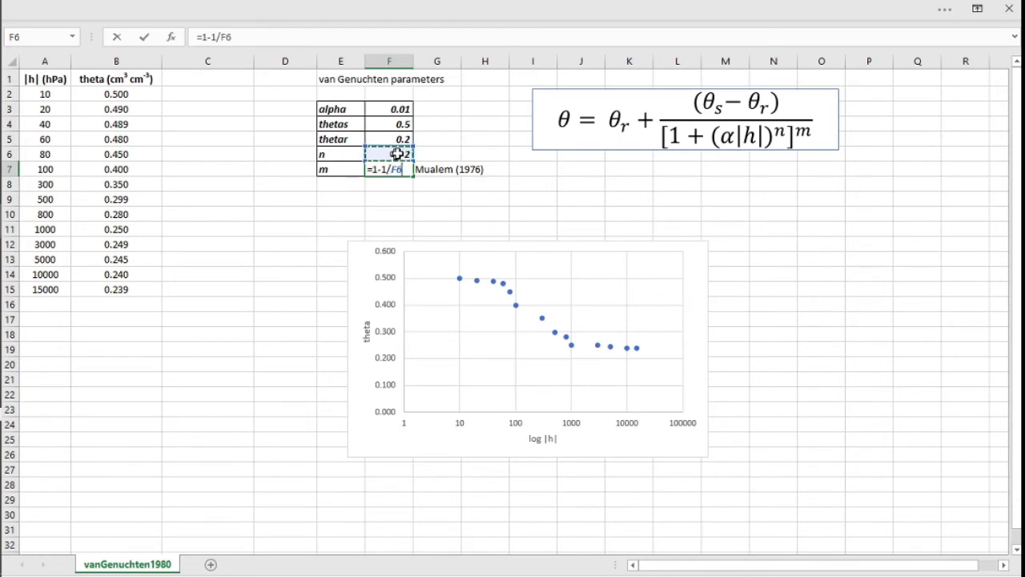
pyautogui.press('Return')
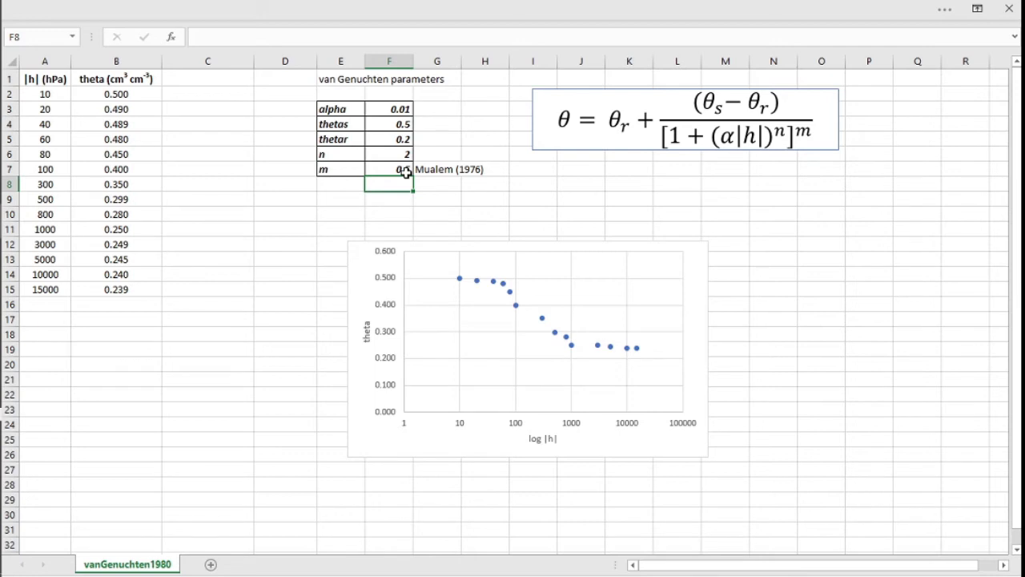
# - Move through the parameter table with the arrow keys to review the values
pyautogui.press('Up')
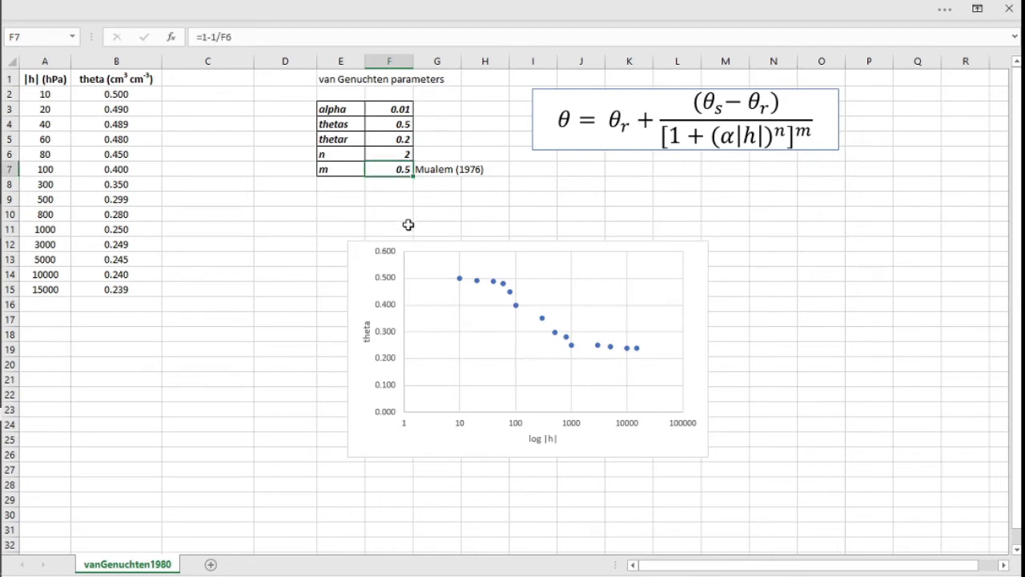
pyautogui.press('Up')
pyautogui.hotkey('shift', 'Up')
pyautogui.hotkey('shift', 'Up')
pyautogui.hotkey('shift', 'Up')
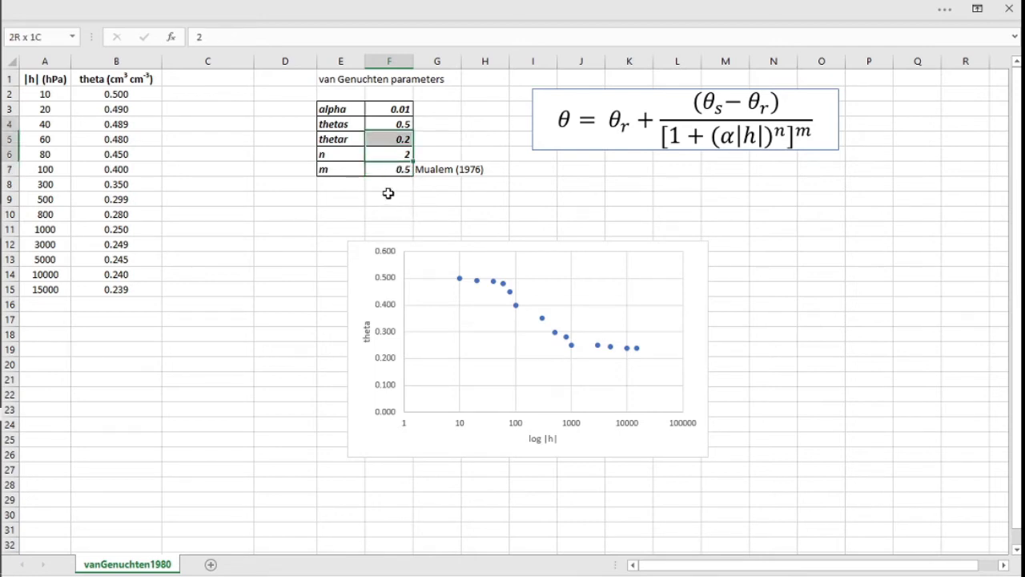
pyautogui.press('Left')
pyautogui.press('Left')
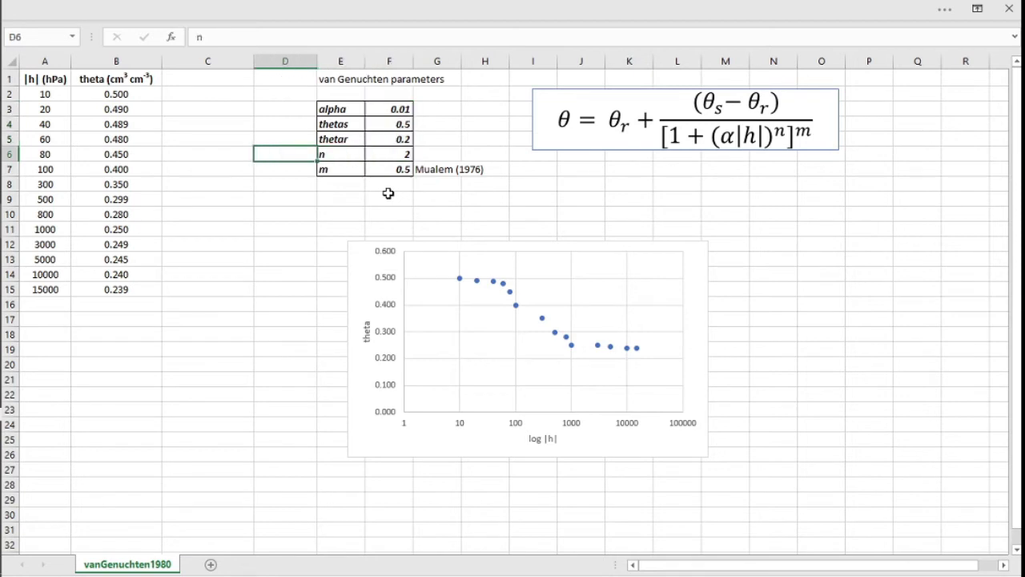
pyautogui.press('Up')
pyautogui.press('Up')
pyautogui.press('Right')
pyautogui.press('Down')
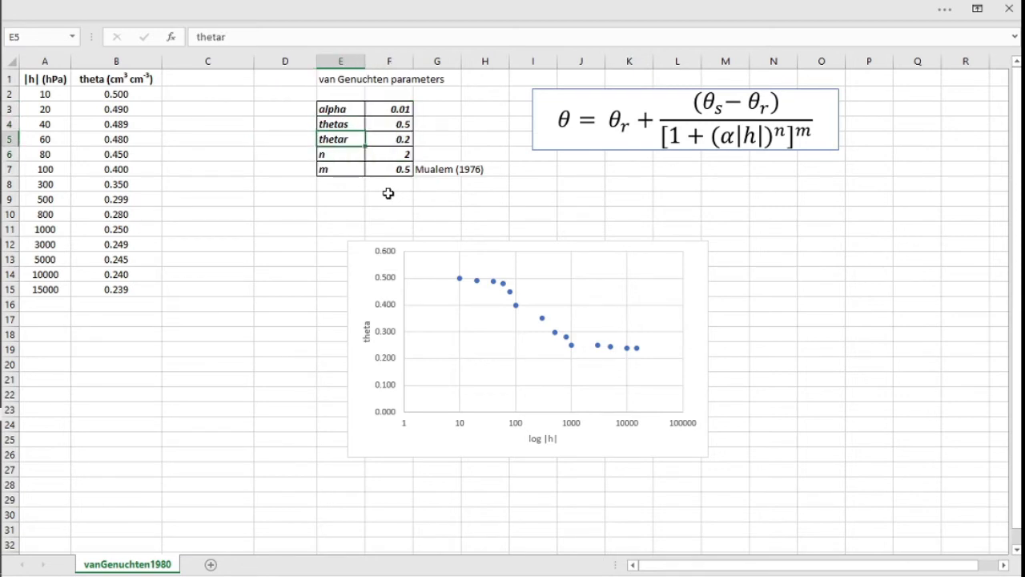
pyautogui.press('Down')
pyautogui.press('Right')
pyautogui.press('Down')
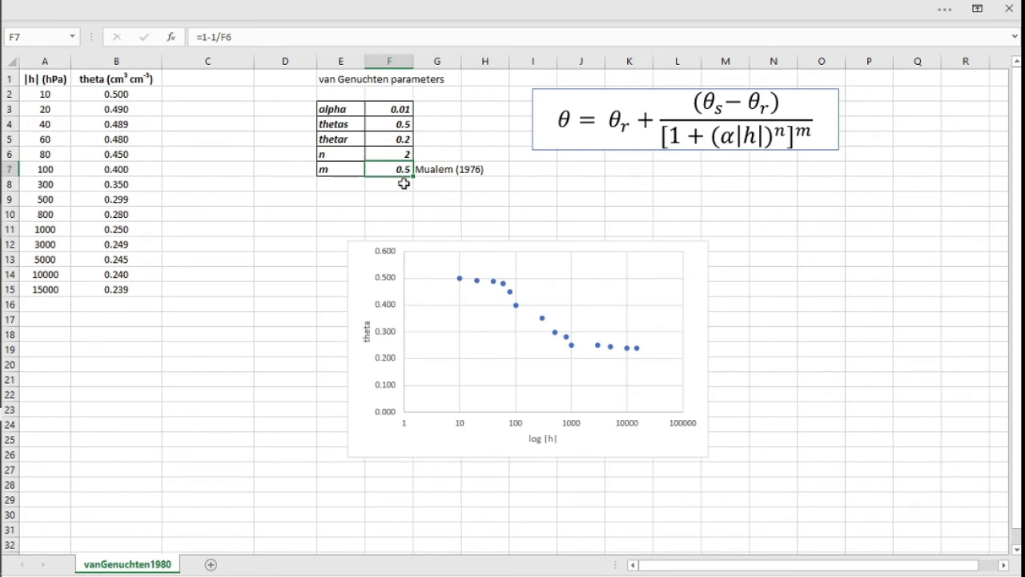
# - Head column C with 'thetap' in C1
pyautogui.click(535, 199)
pyautogui.click(238, 103)
pyautogui.press('Up')
pyautogui.press('Up')
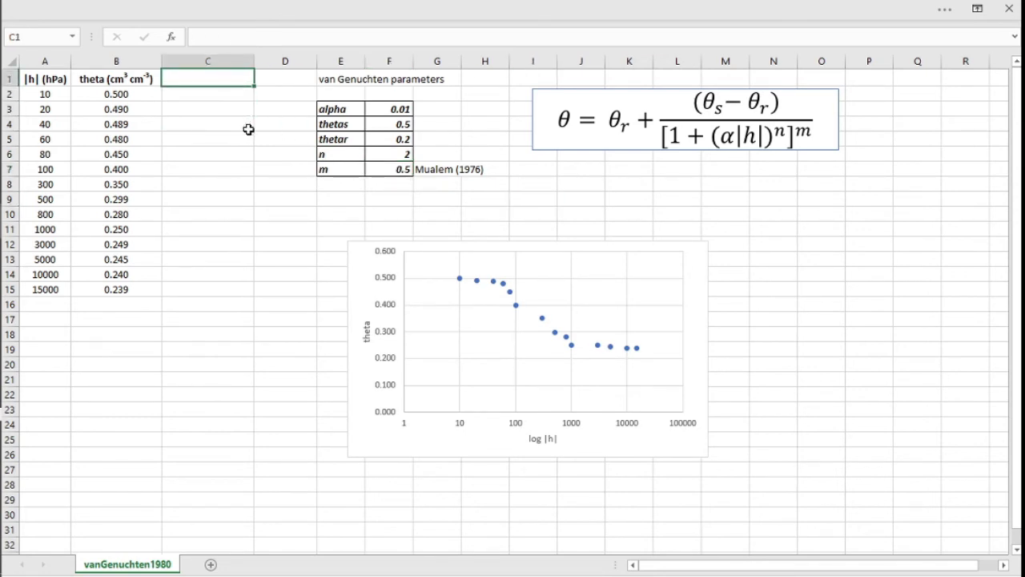
pyautogui.write('thetap')
pyautogui.press('Return')
# - Begin the C2 formula as =$F$5+($F$4-$F$5) using absolute references
pyautogui.write('=')
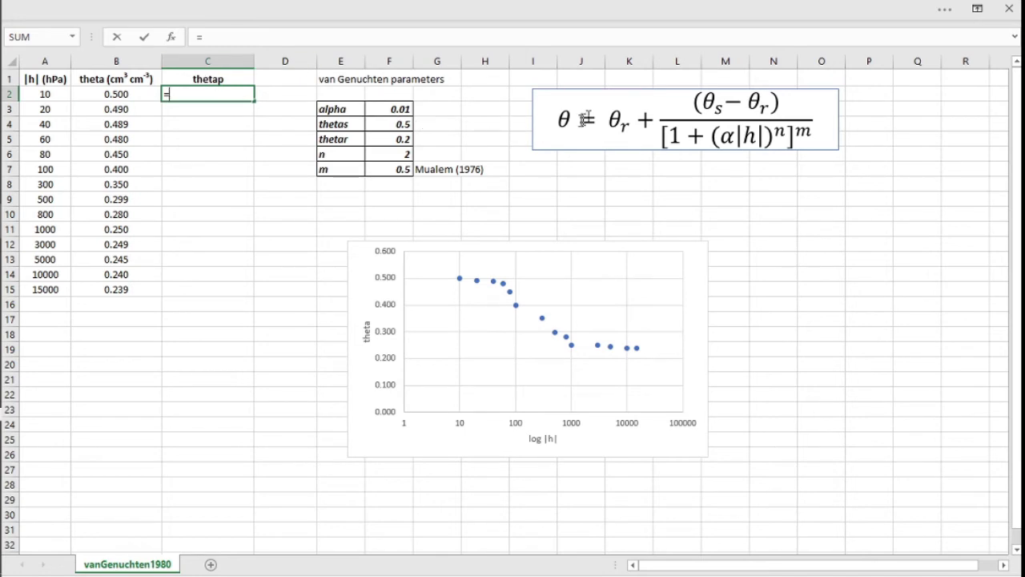
pyautogui.click(387, 140)
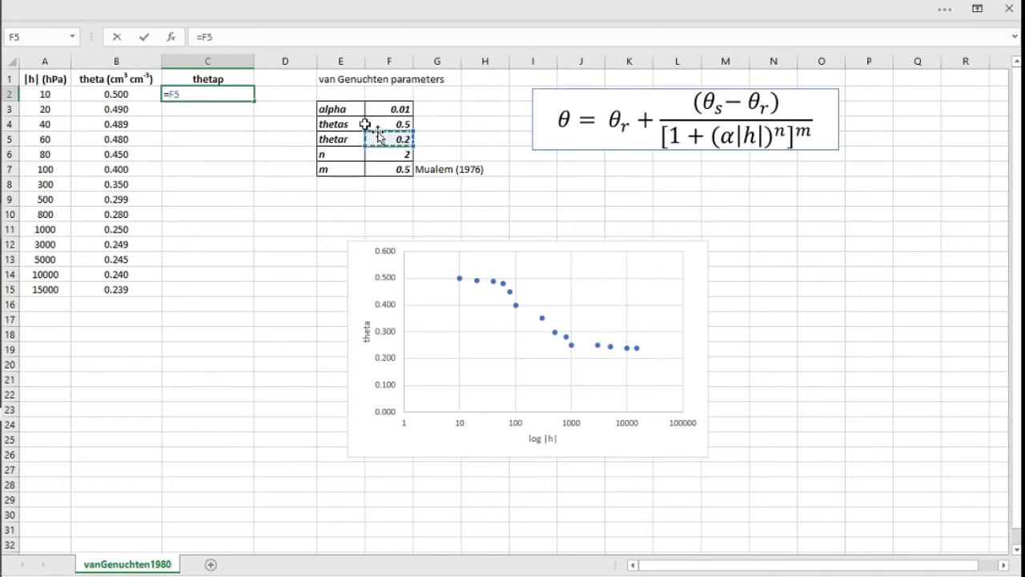
pyautogui.click(205, 37)
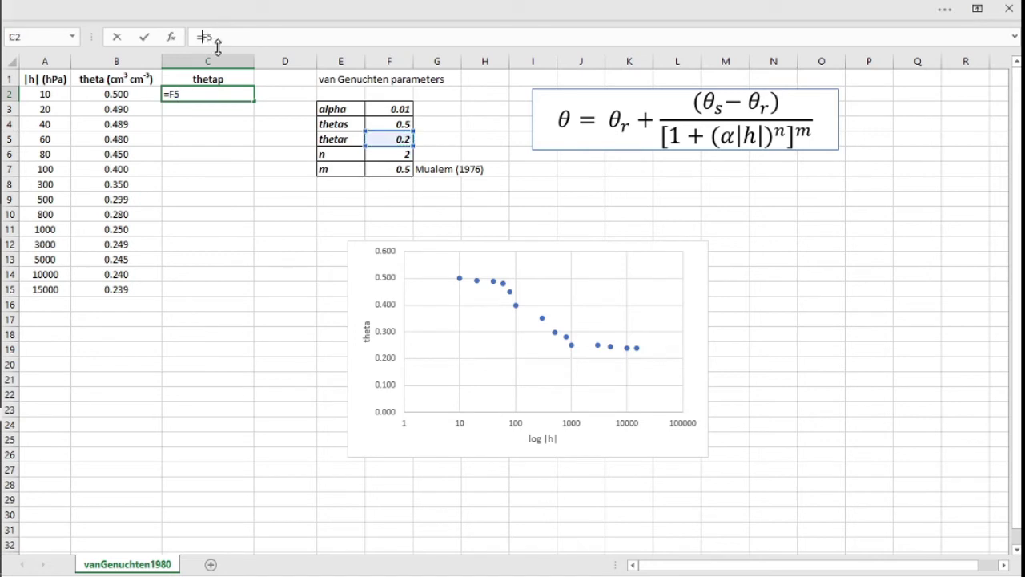
pyautogui.write('$F$')
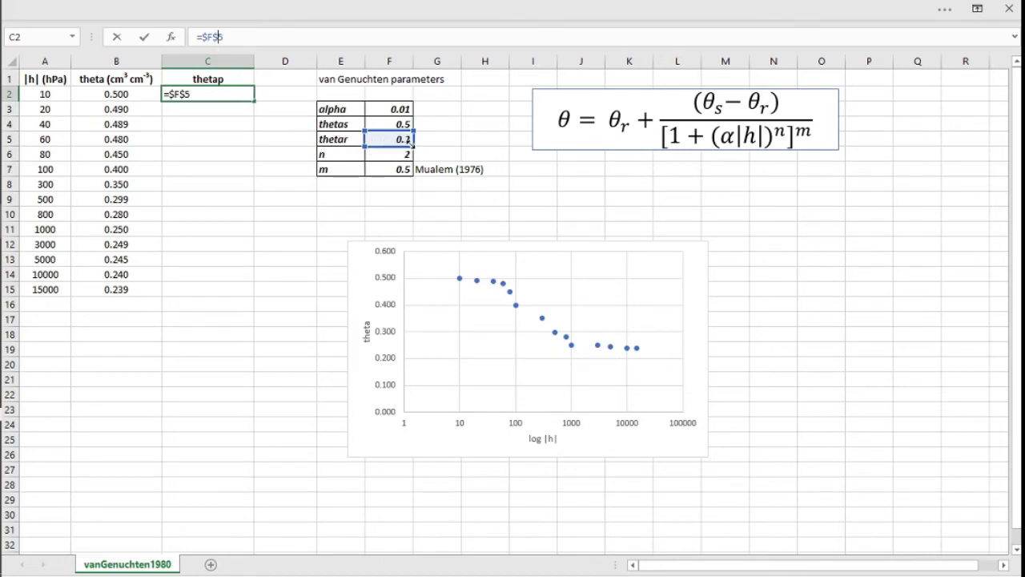
pyautogui.click(212, 92)
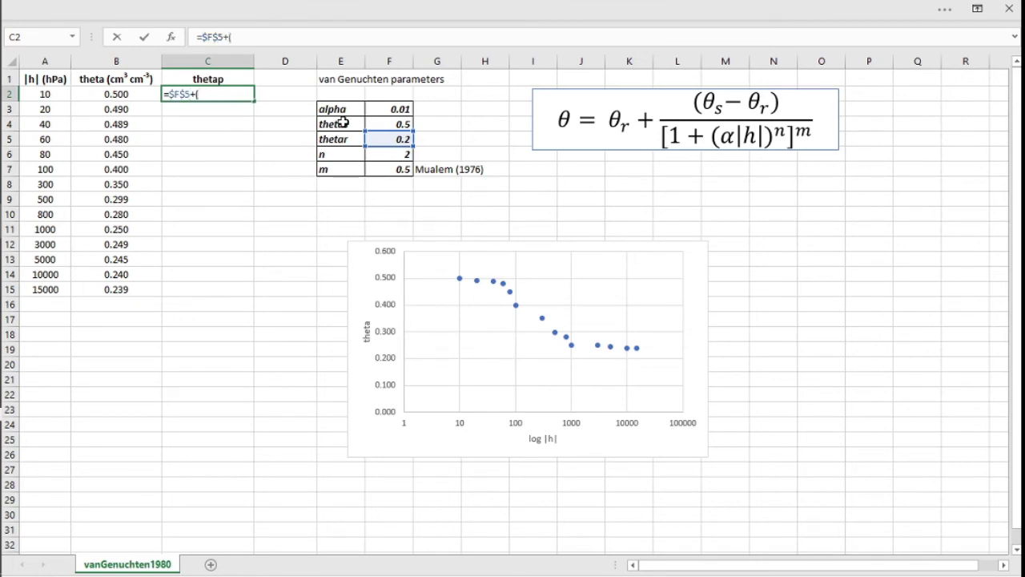
pyautogui.click(384, 125)
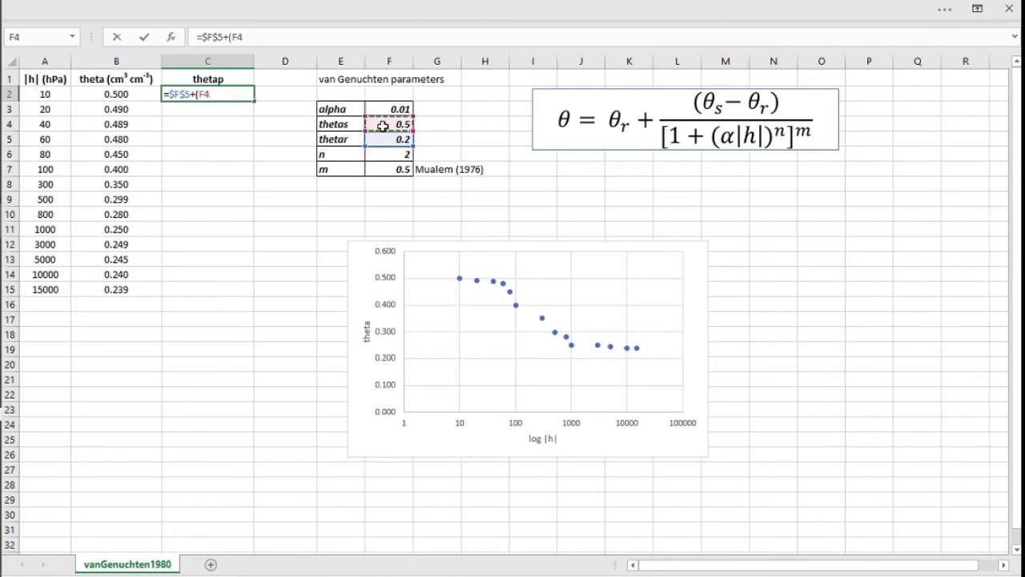
pyautogui.press('F4')
pyautogui.write('-')
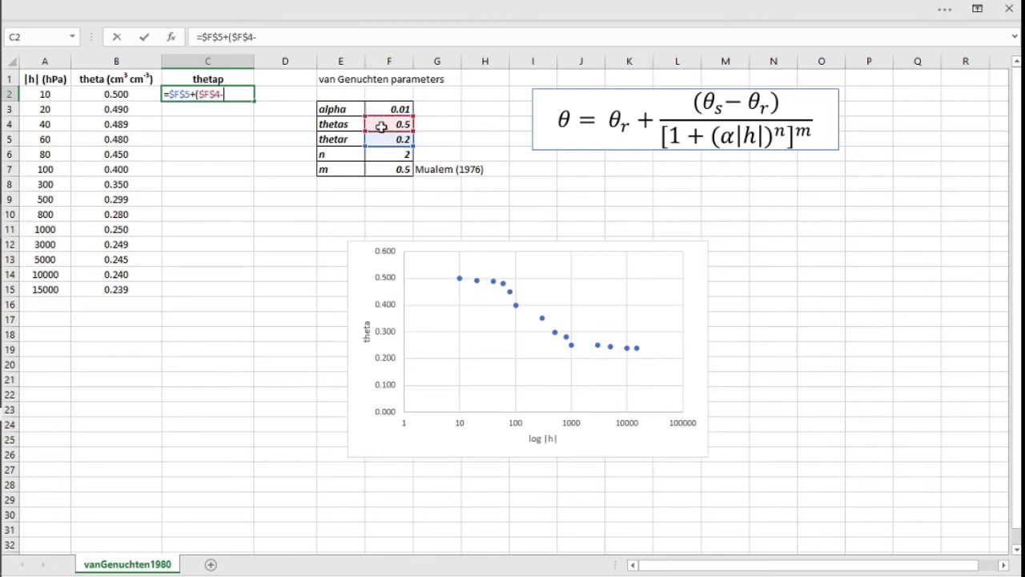
pyautogui.click(395, 141)
pyautogui.write(')')
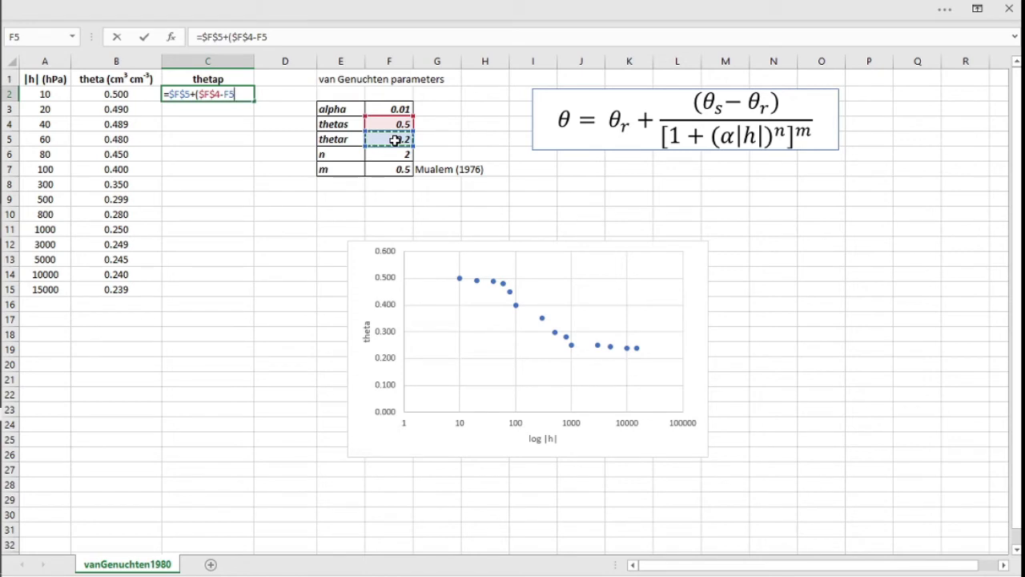
pyautogui.press('F4')
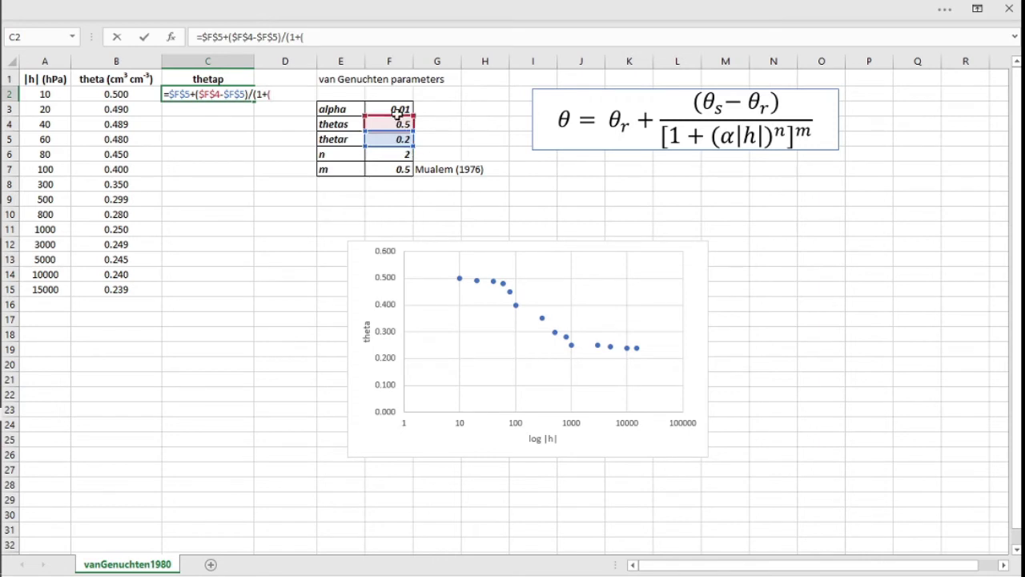
# - Complete it with /(1+($F$3*A2)^($F$6))^($F$7) and confirm
pyautogui.click(395, 109)
pyautogui.press('F4')
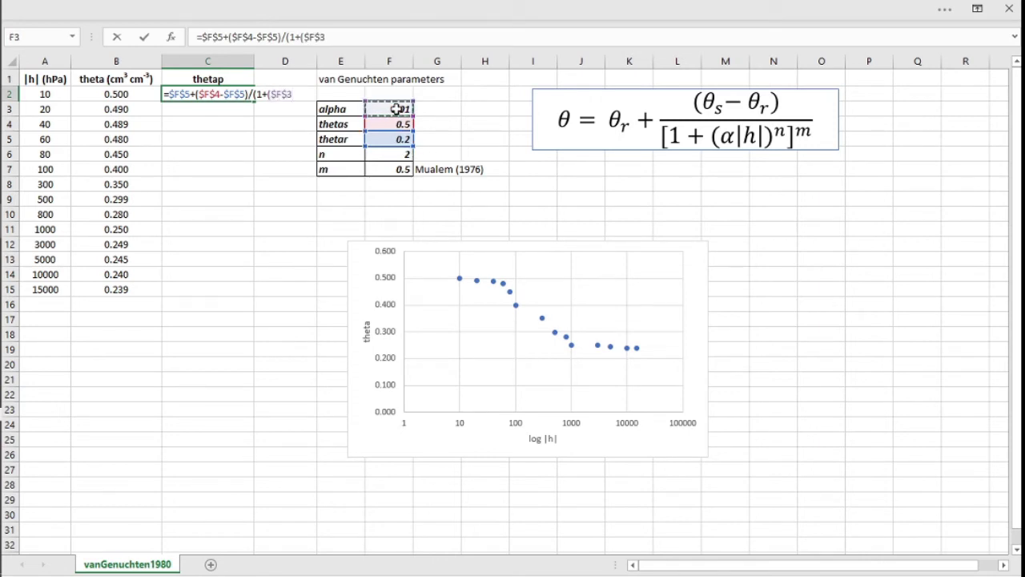
pyautogui.write('*')
pyautogui.click(45, 95)
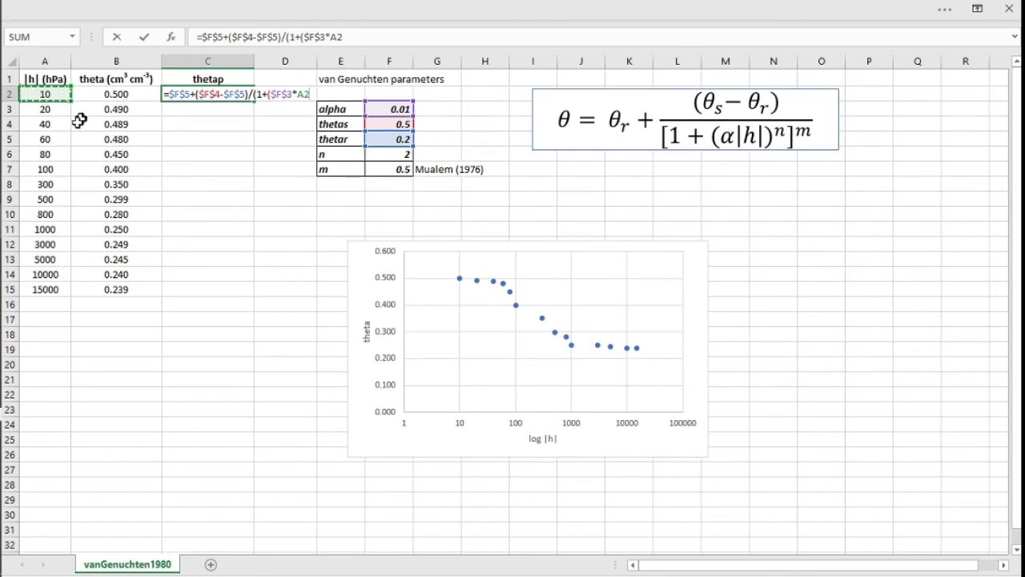
pyautogui.click(360, 37)
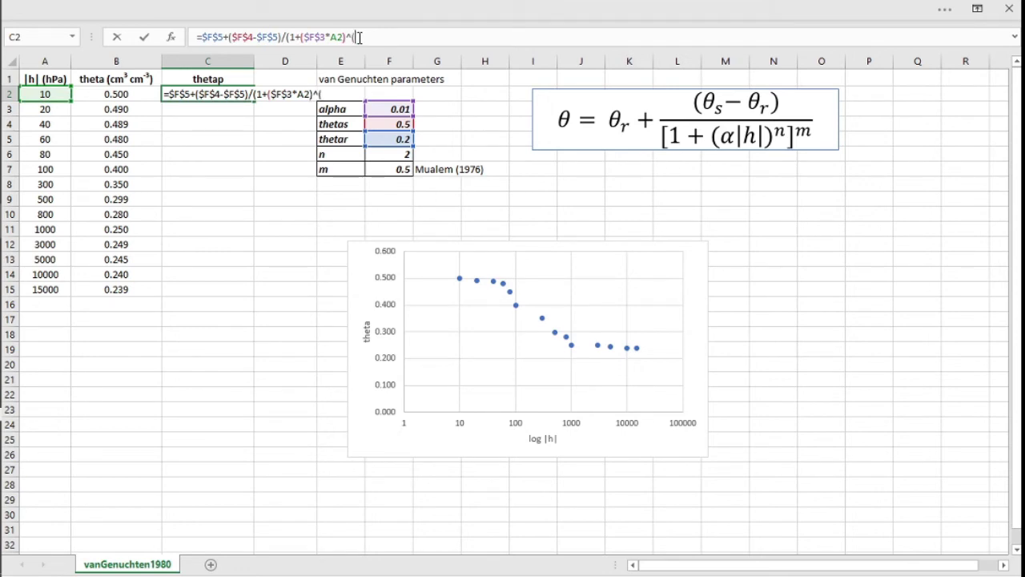
pyautogui.click(386, 156)
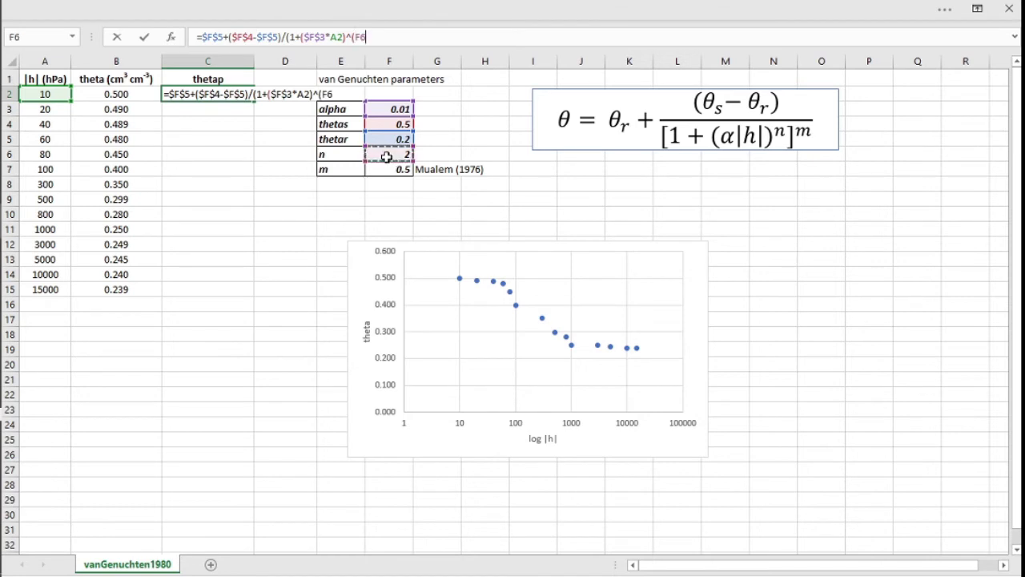
pyautogui.press('F4')
pyautogui.write(')')
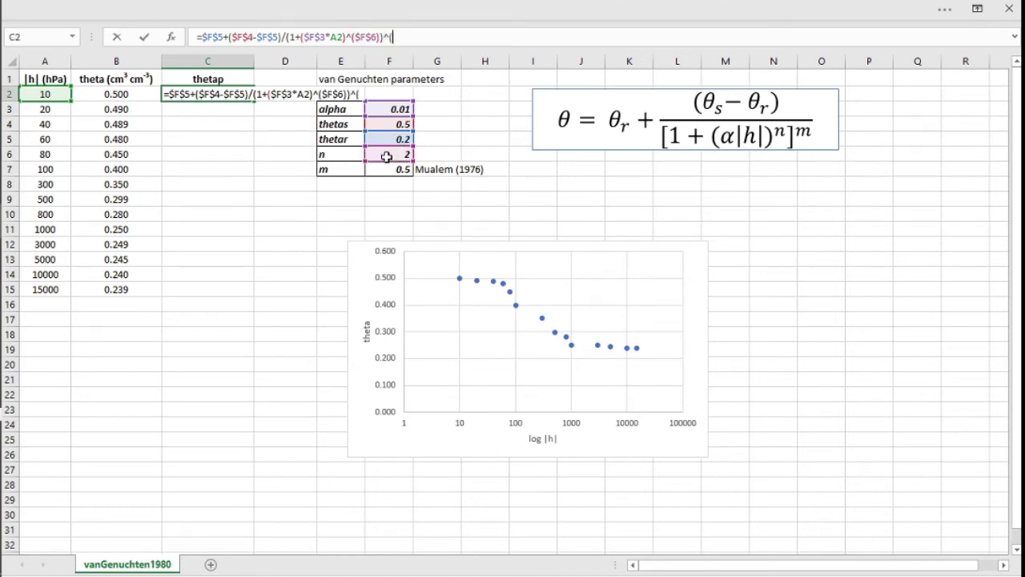
pyautogui.write('^(')
pyautogui.click(386, 169)
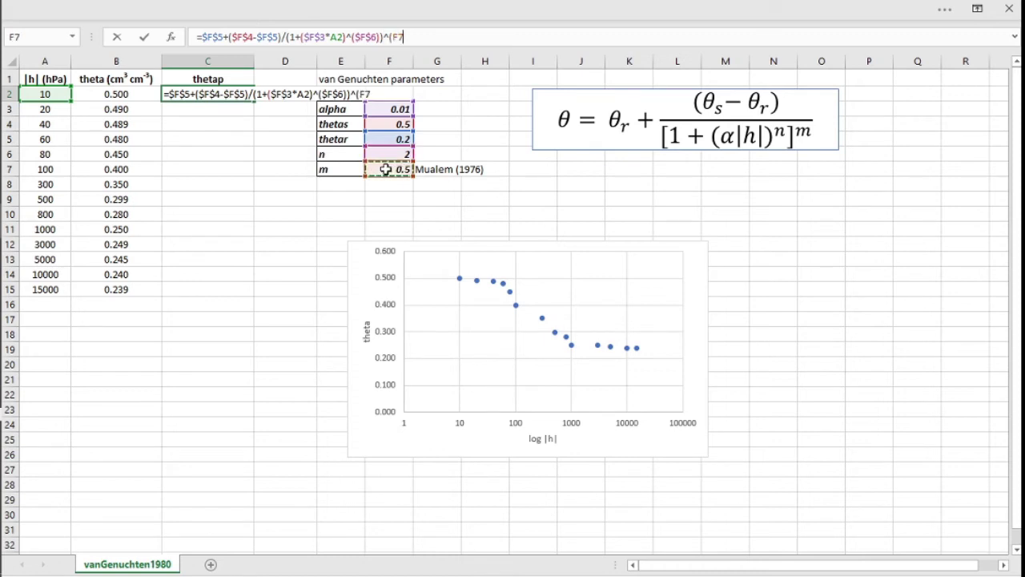
pyautogui.press('F4')
pyautogui.write(')')
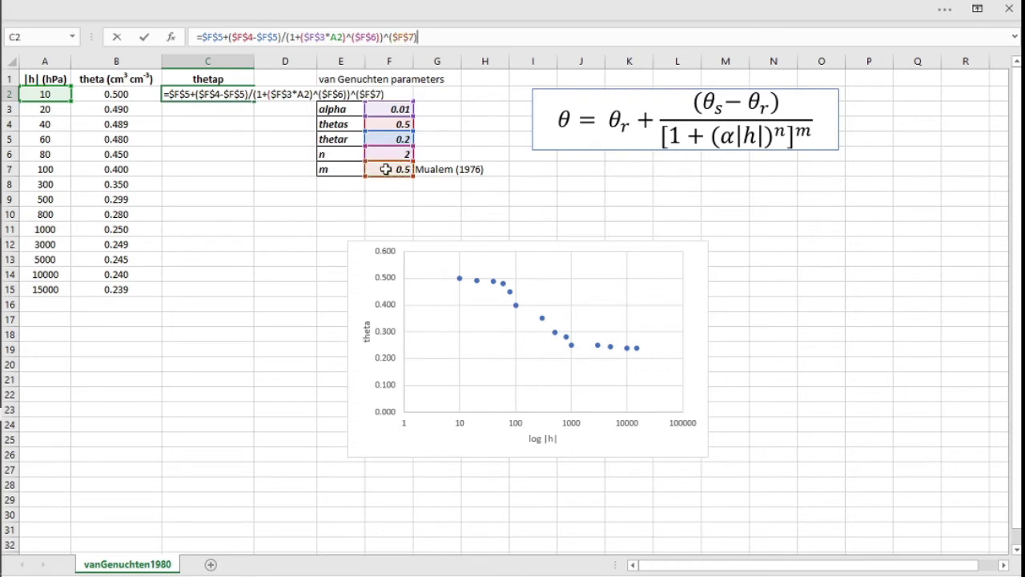
pyautogui.press('Return')
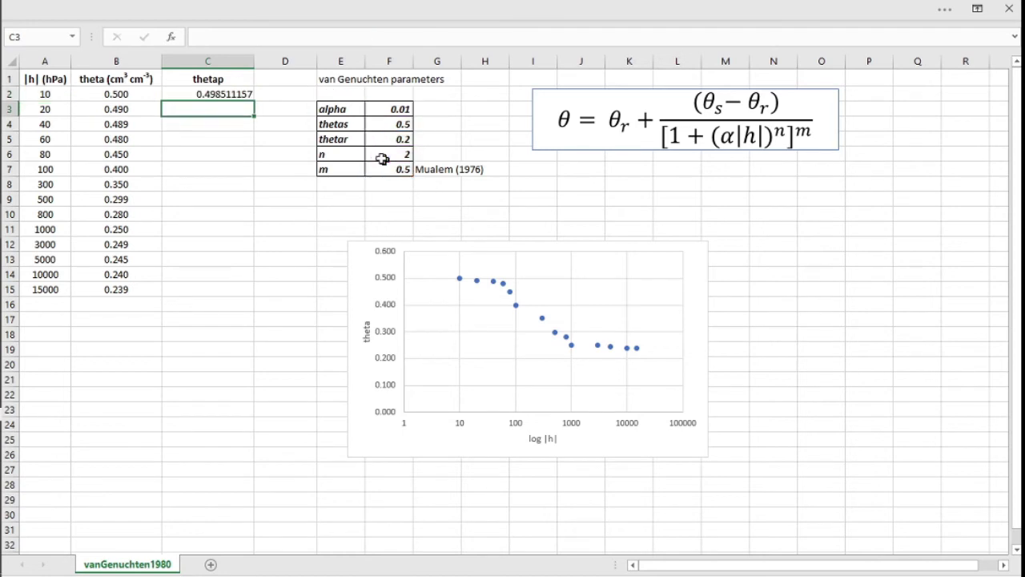
# - Fill the thetap formula from C2 down to C15
pyautogui.click(246, 94)
pyautogui.moveTo(253, 107); pyautogui.dragTo(215, 297)
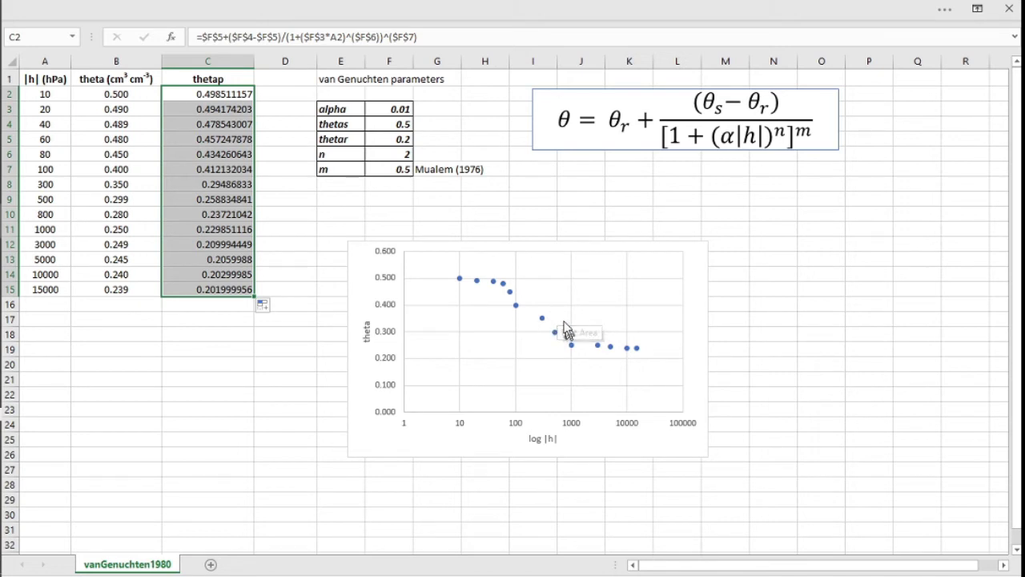
pyautogui.moveTo(520, 313)
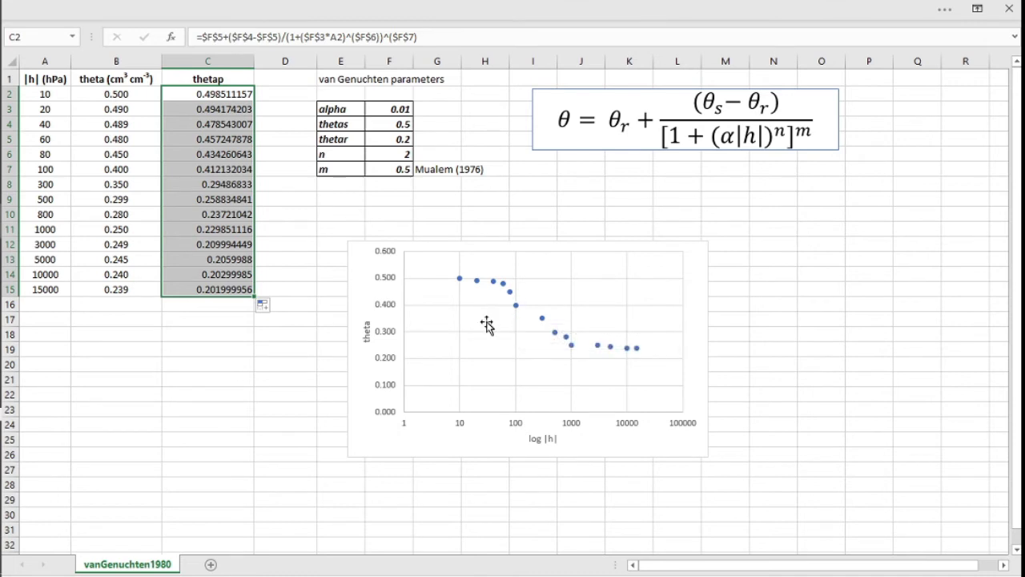
# - Rename the chart's first data series to Observed
pyautogui.rightClick(487, 323)
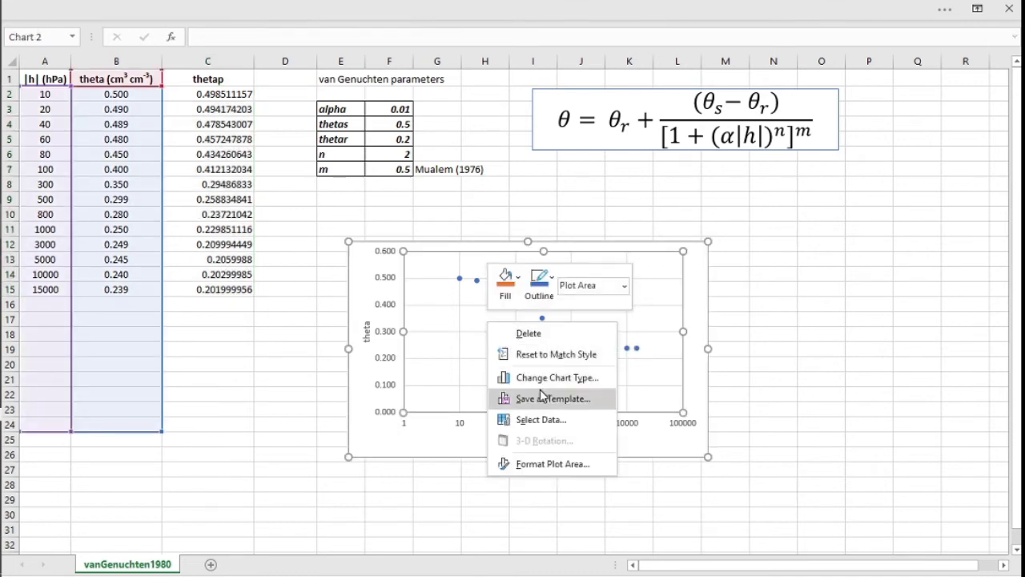
pyautogui.click(542, 420)
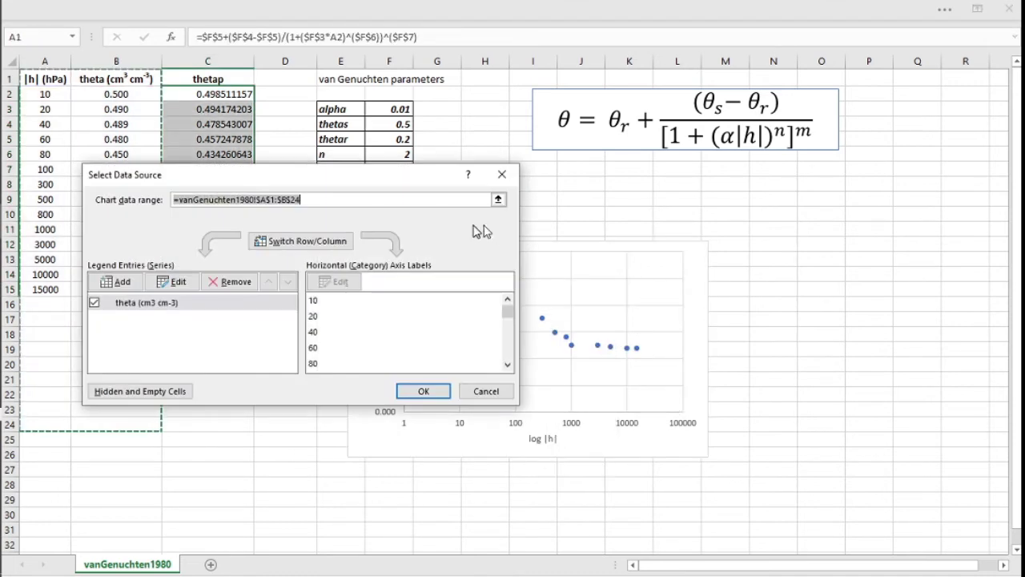
pyautogui.click(132, 303)
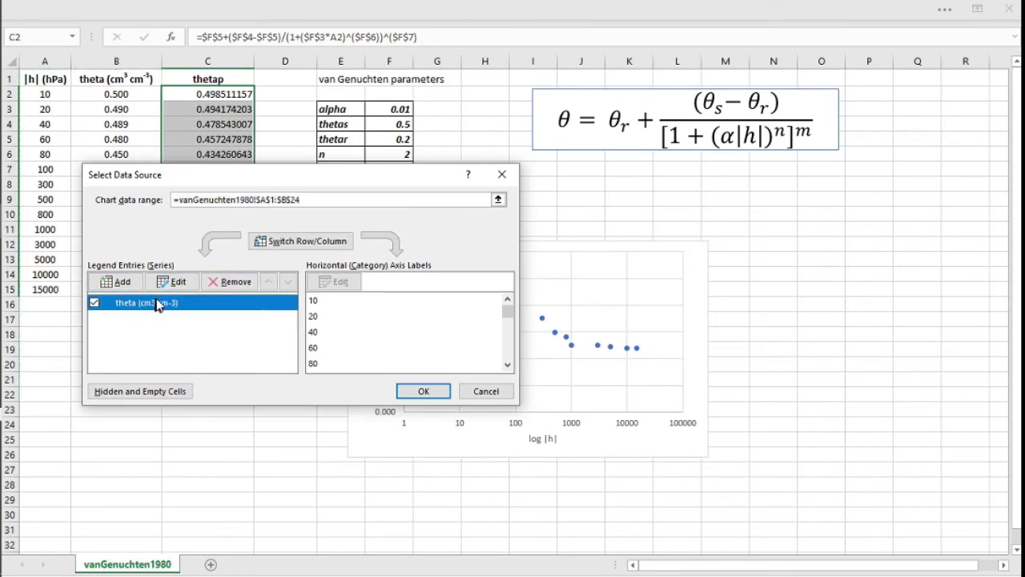
pyautogui.click(170, 282)
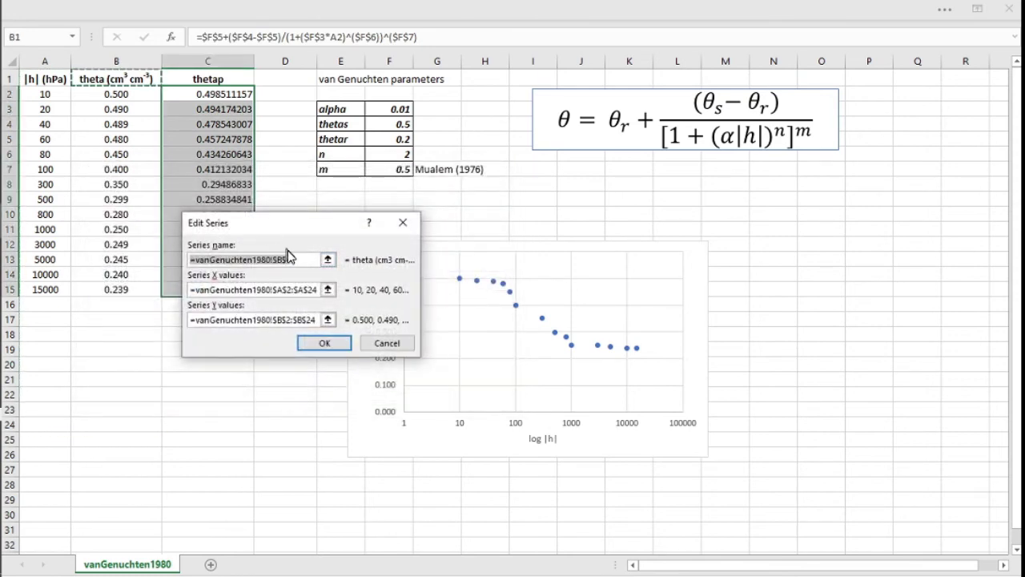
pyautogui.write('Observed')
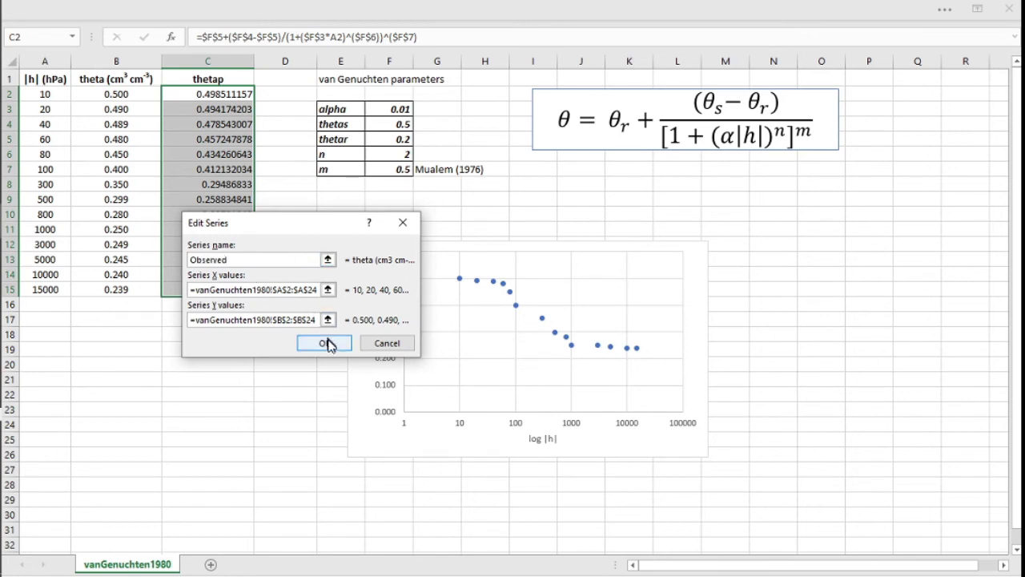
pyautogui.click(326, 344)
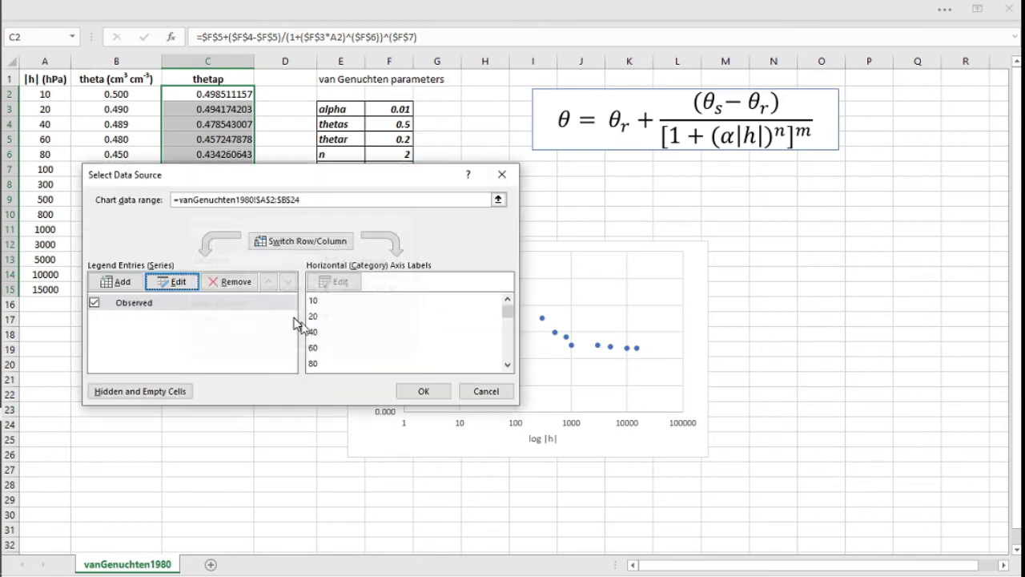
# - Add a Predicted series with X values A2:A15 and Y values C2:C15
pyautogui.click(128, 282)
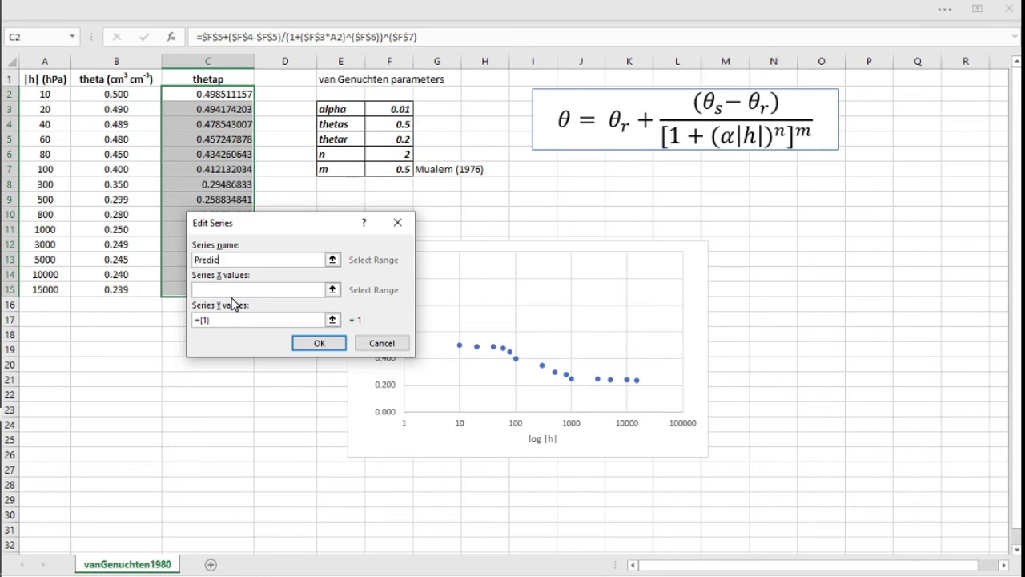
pyautogui.click(332, 289)
pyautogui.moveTo(48, 94); pyautogui.dragTo(44, 289)
pyautogui.click(401, 248)
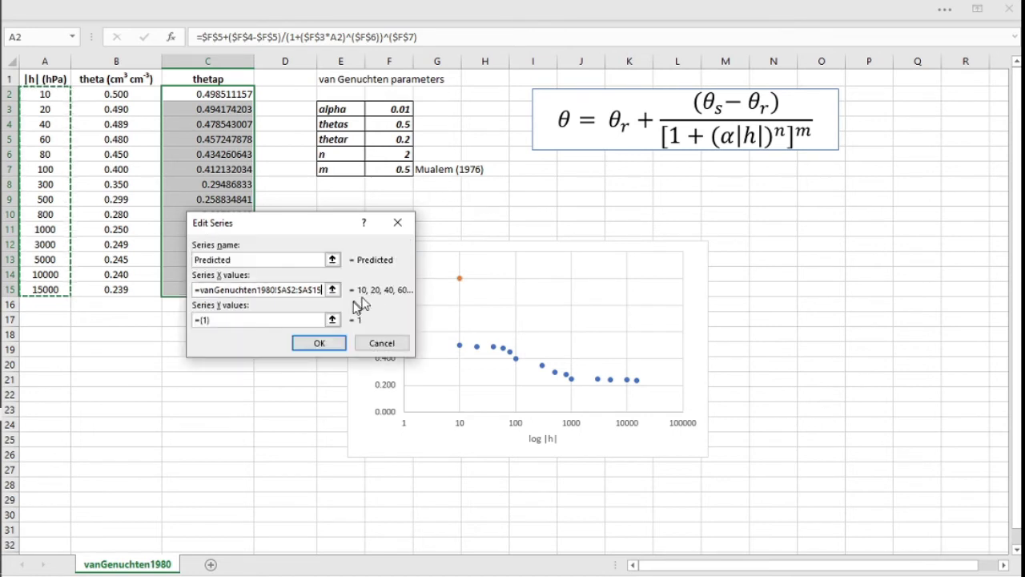
pyautogui.click(332, 319)
pyautogui.moveTo(233, 96); pyautogui.dragTo(223, 295)
pyautogui.click(401, 247)
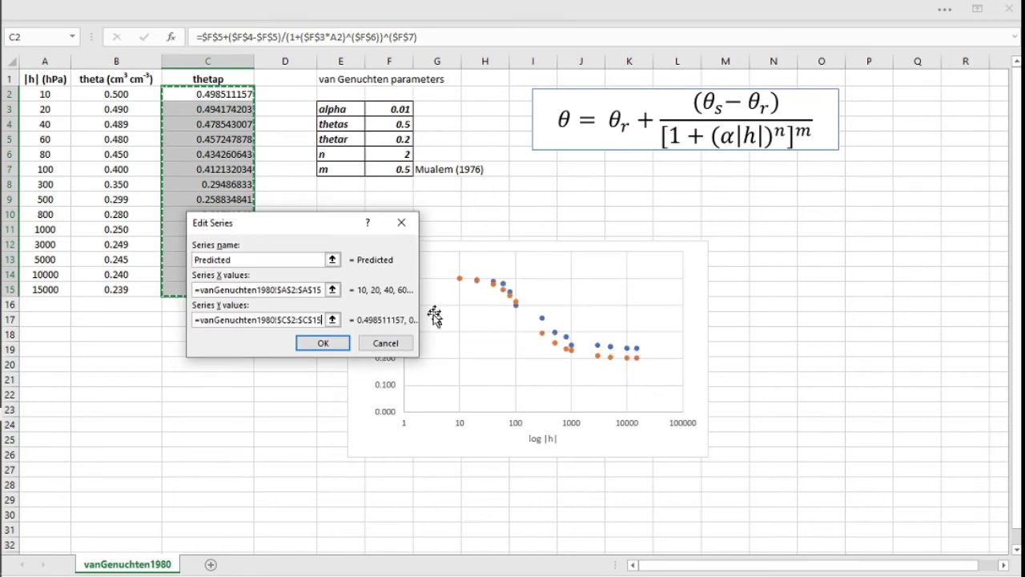
pyautogui.click(330, 343)
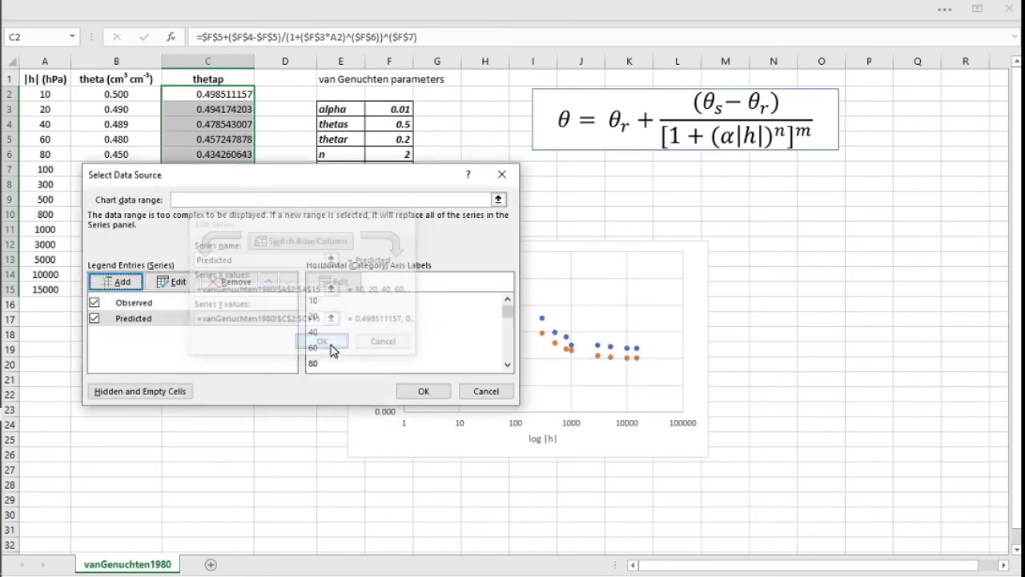
pyautogui.click(422, 390)
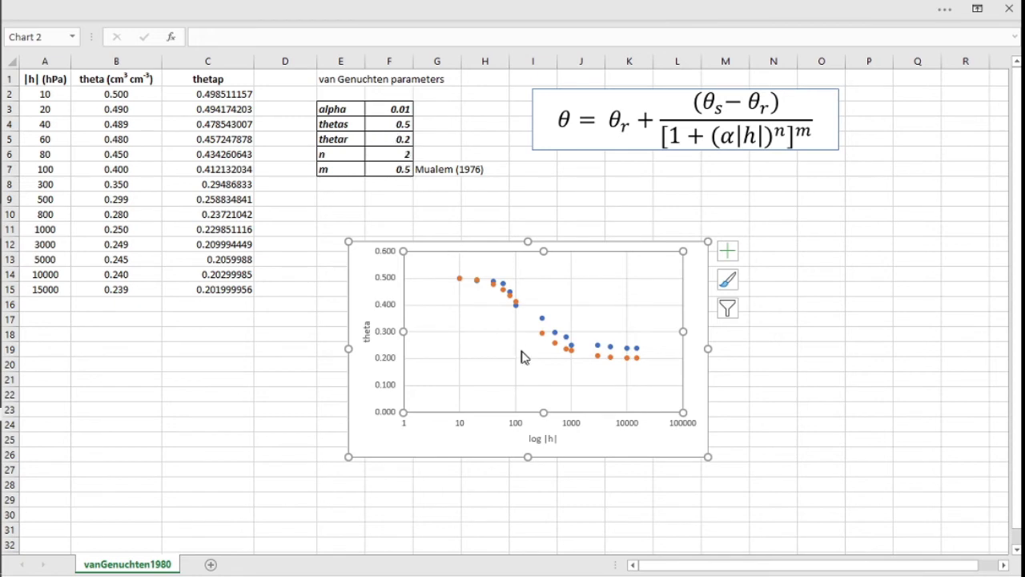
# - Add a trendline to the Predicted series, then close the trendline settings
pyautogui.rightClick(543, 335)
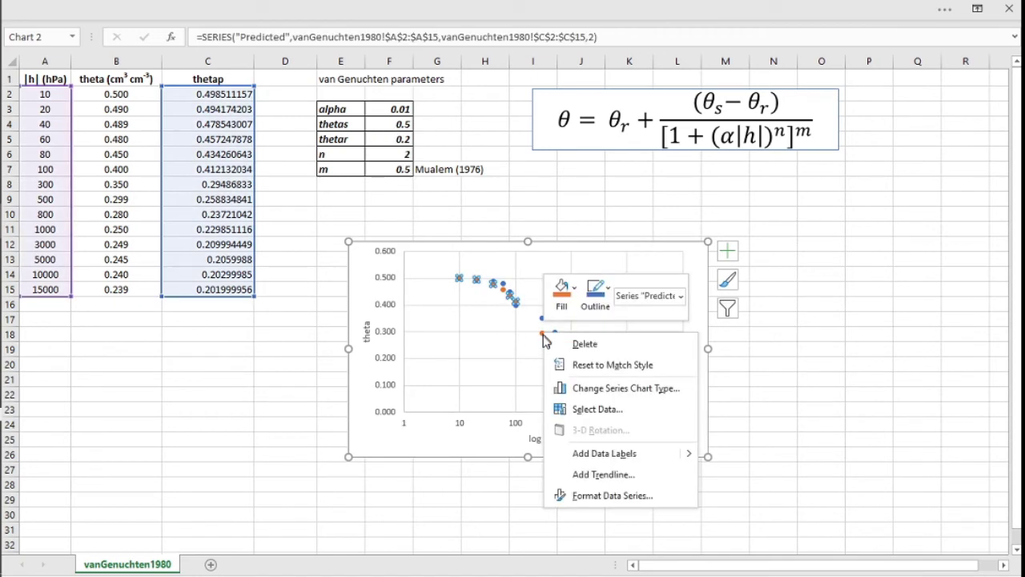
pyautogui.click(587, 474)
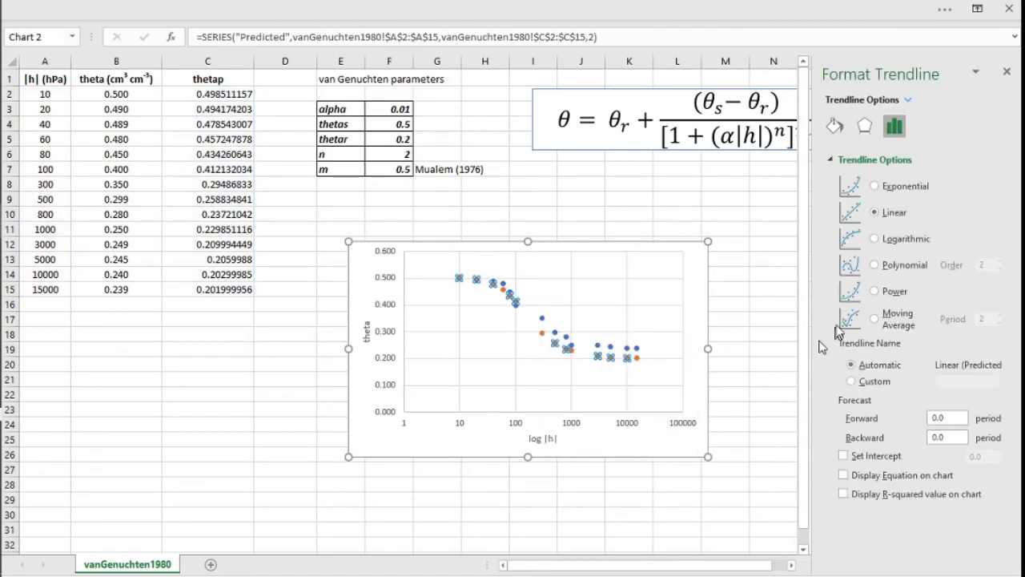
pyautogui.click(1007, 72)
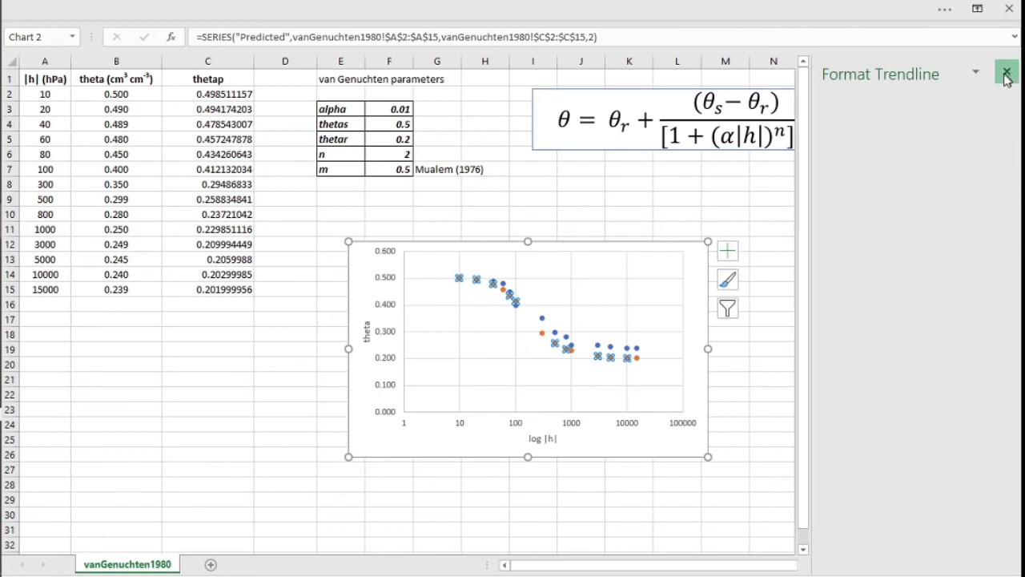
pyautogui.click(599, 341)
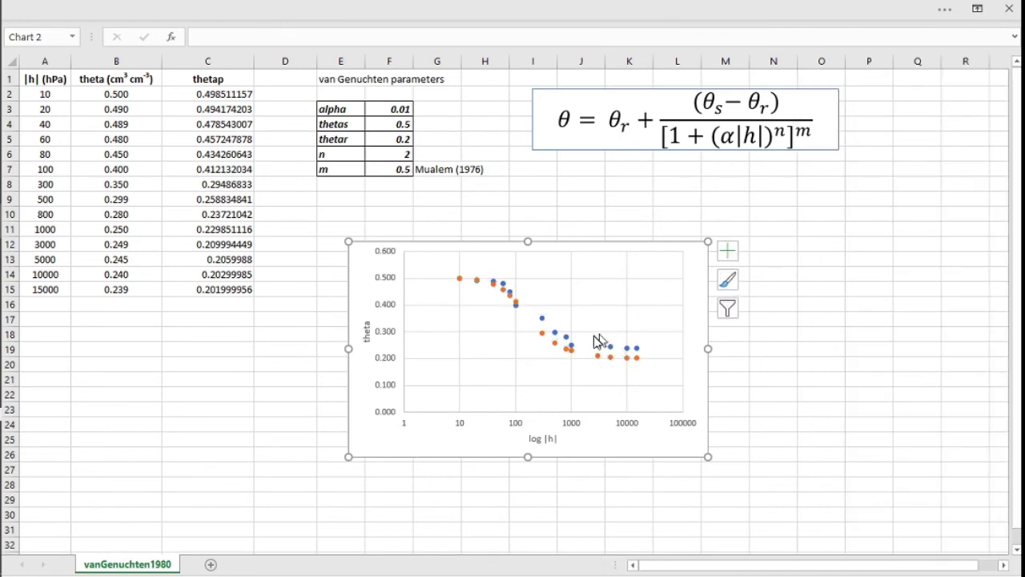
# - Set the Predicted series marker to None in Format Data Series
pyautogui.rightClick(571, 348)
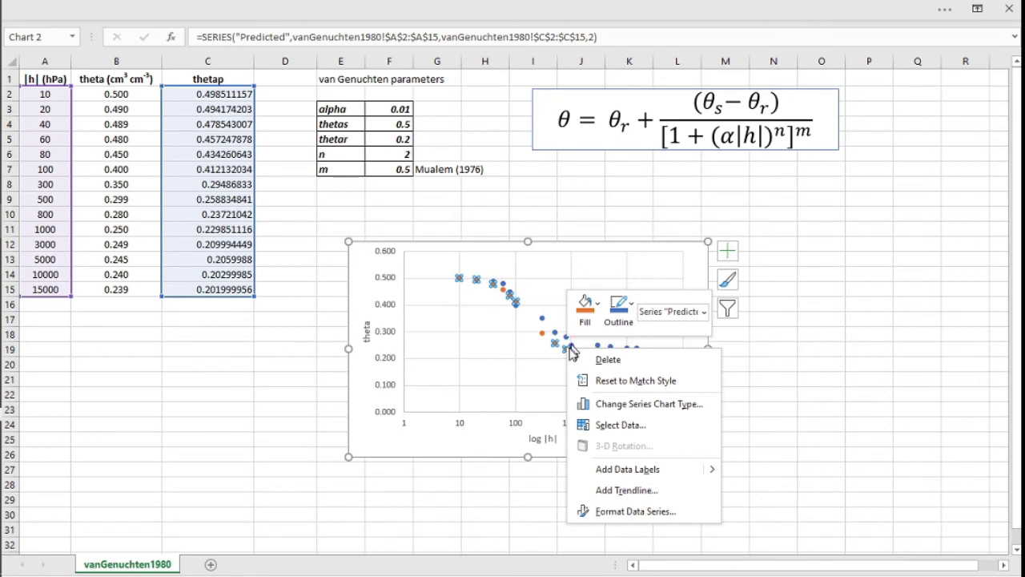
pyautogui.click(622, 511)
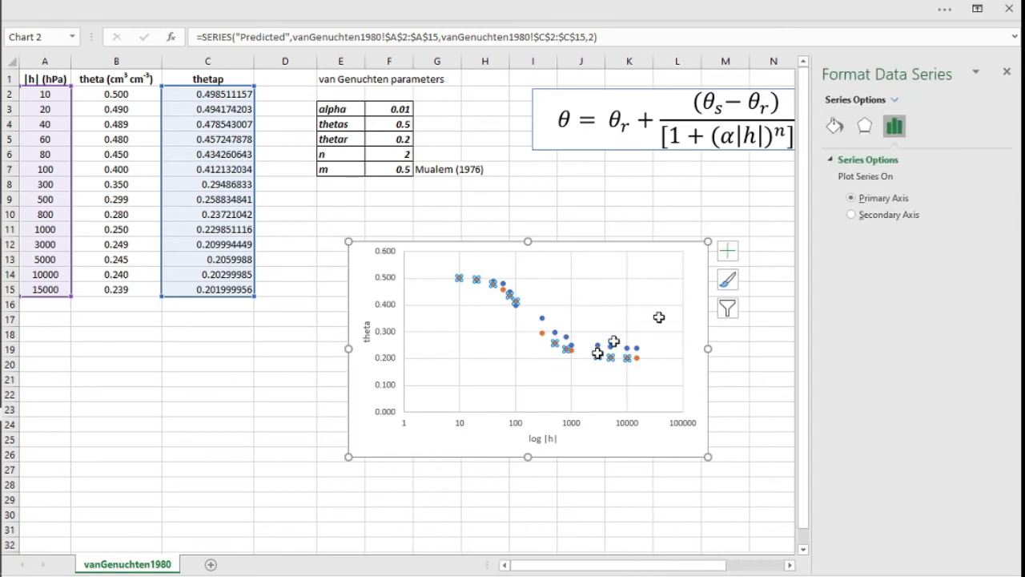
pyautogui.click(868, 133)
pyautogui.click(893, 127)
pyautogui.click(831, 161)
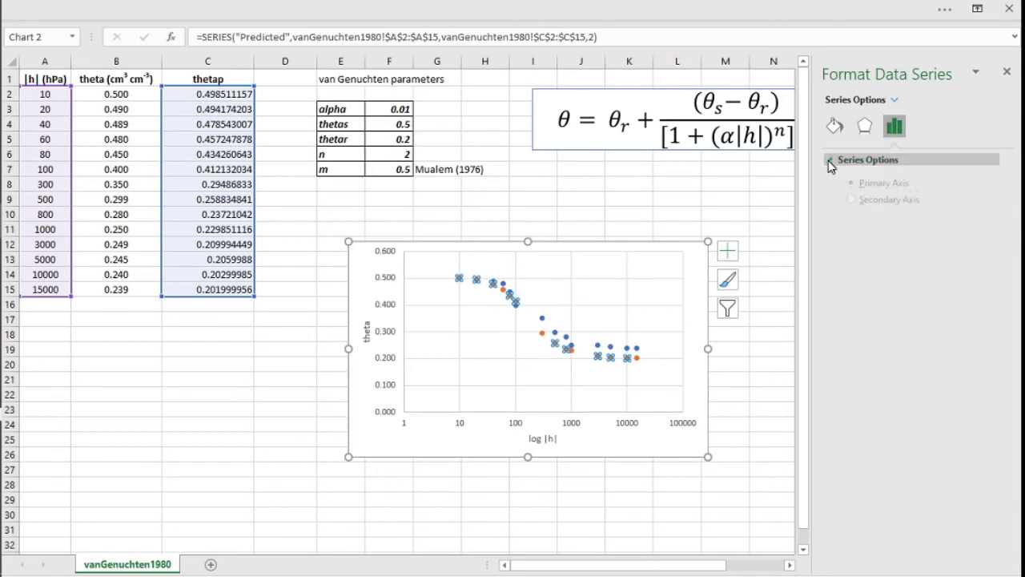
pyautogui.click(835, 125)
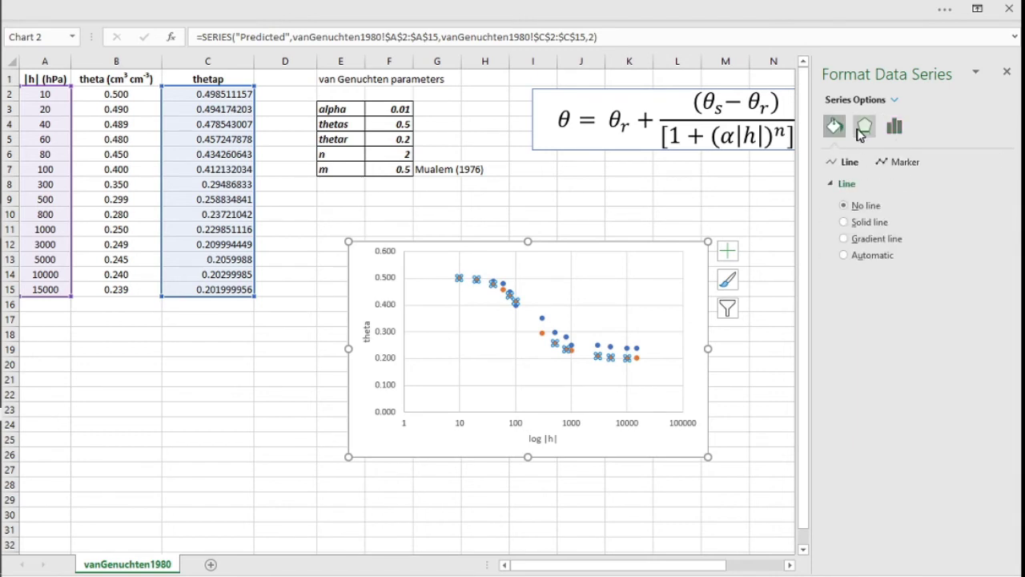
pyautogui.click(889, 163)
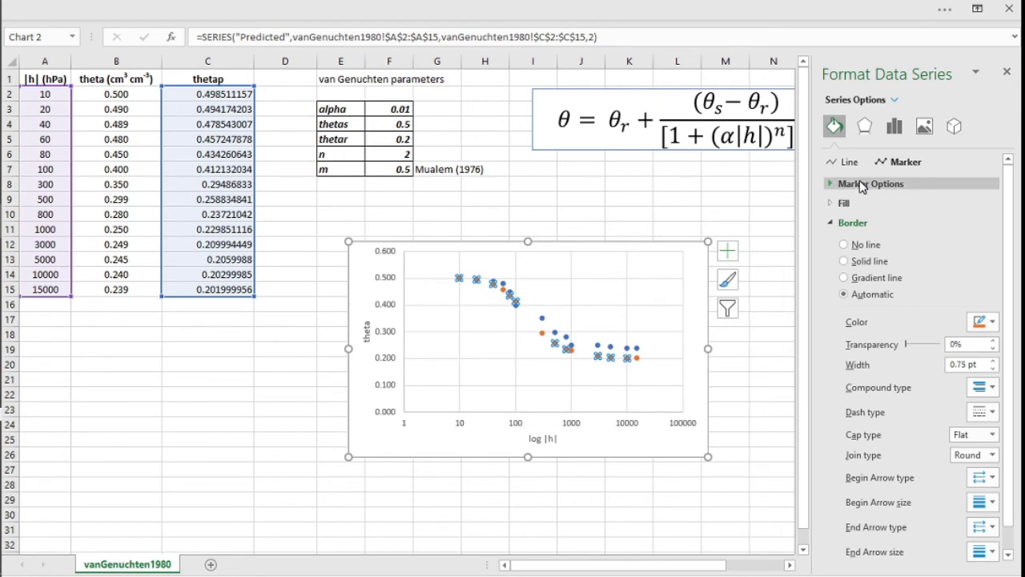
pyautogui.click(863, 184)
pyautogui.click(851, 222)
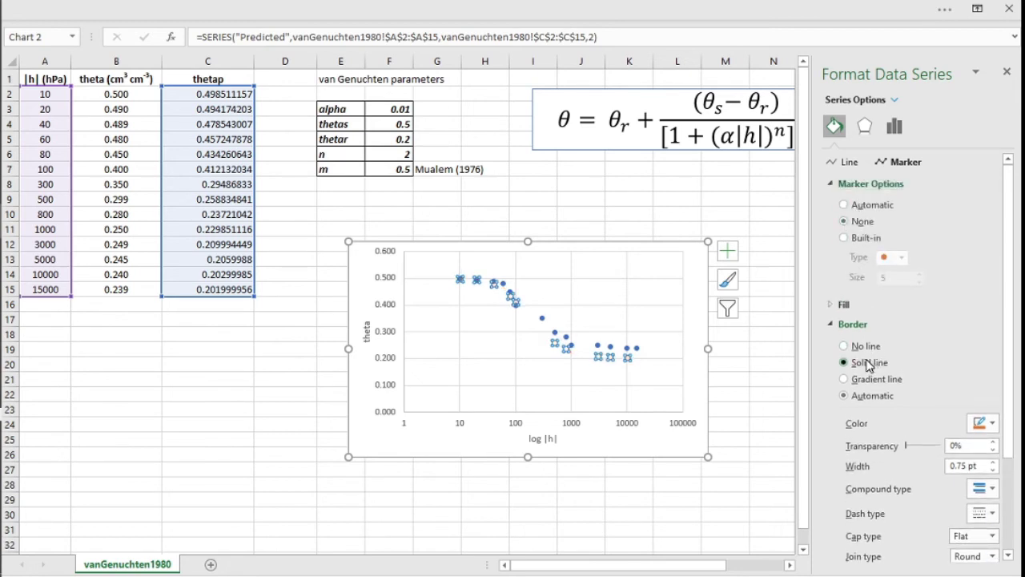
# - Make the Predicted marker border red, then remove the marker border
pyautogui.click(991, 423)
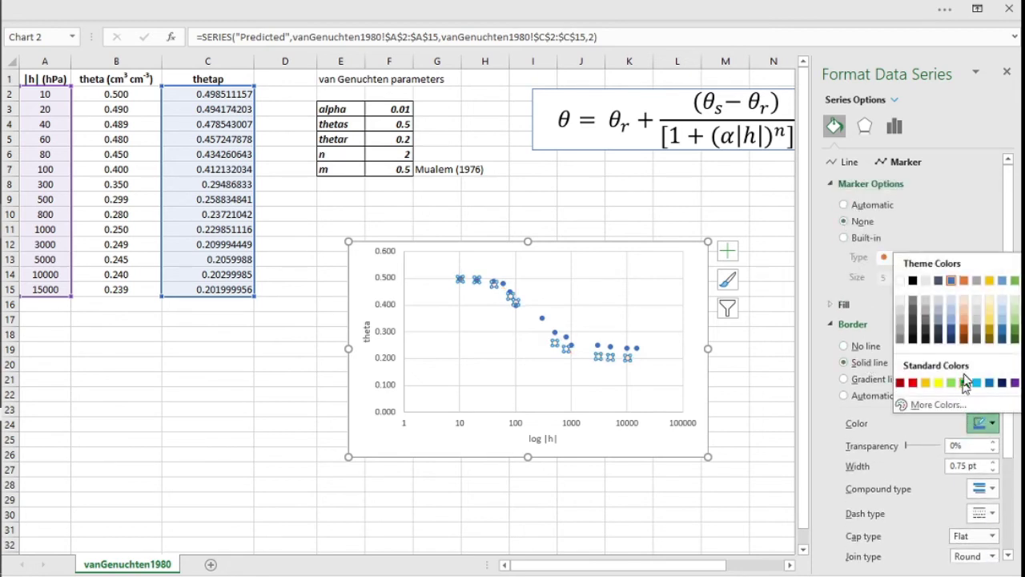
pyautogui.click(913, 382)
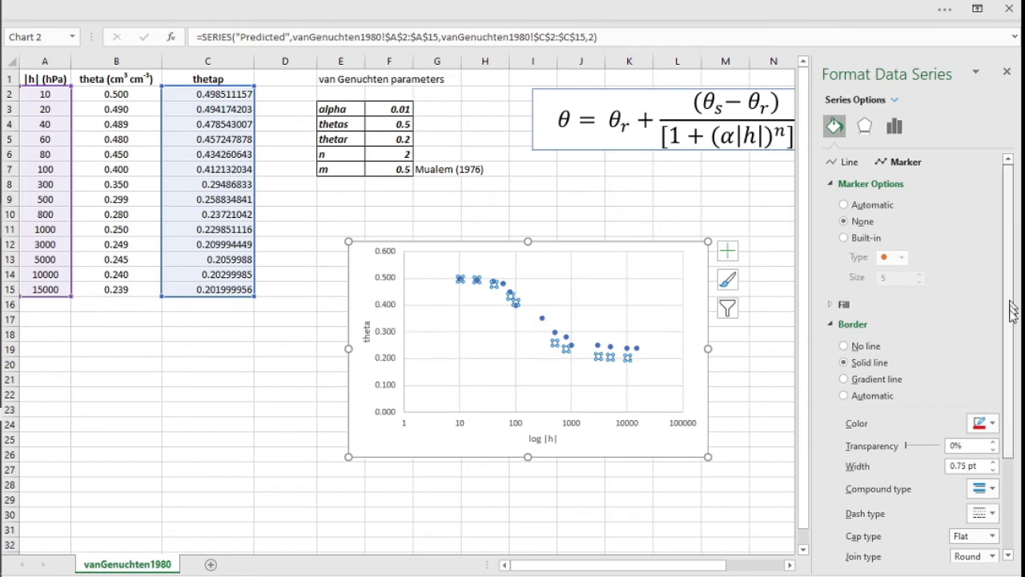
pyautogui.scroll(-3, 1011, 313)
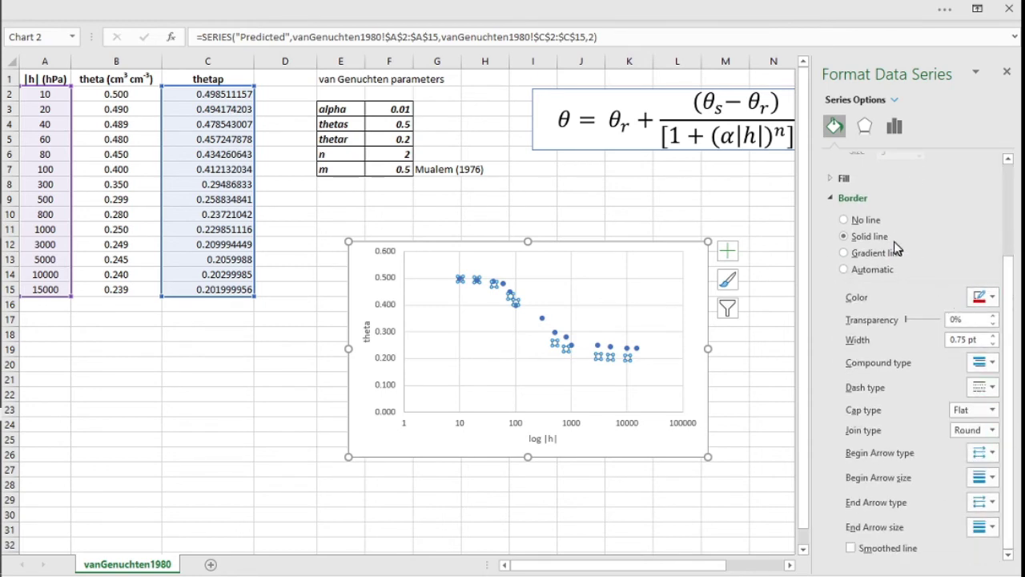
pyautogui.click(853, 218)
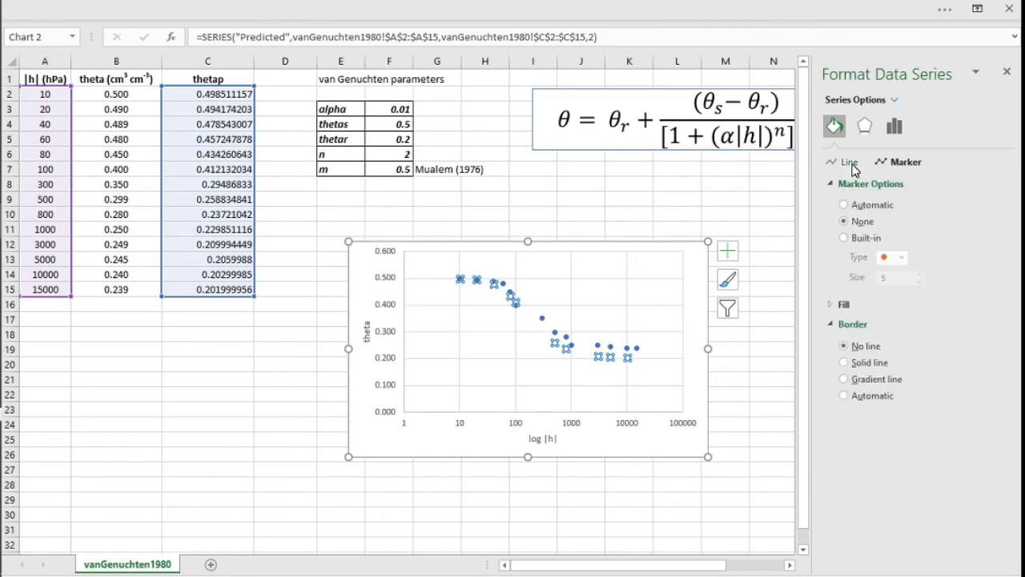
# - Draw the Predicted series as a solid red line, thinned to 0.5 pt and dotted
pyautogui.click(847, 163)
pyautogui.click(859, 222)
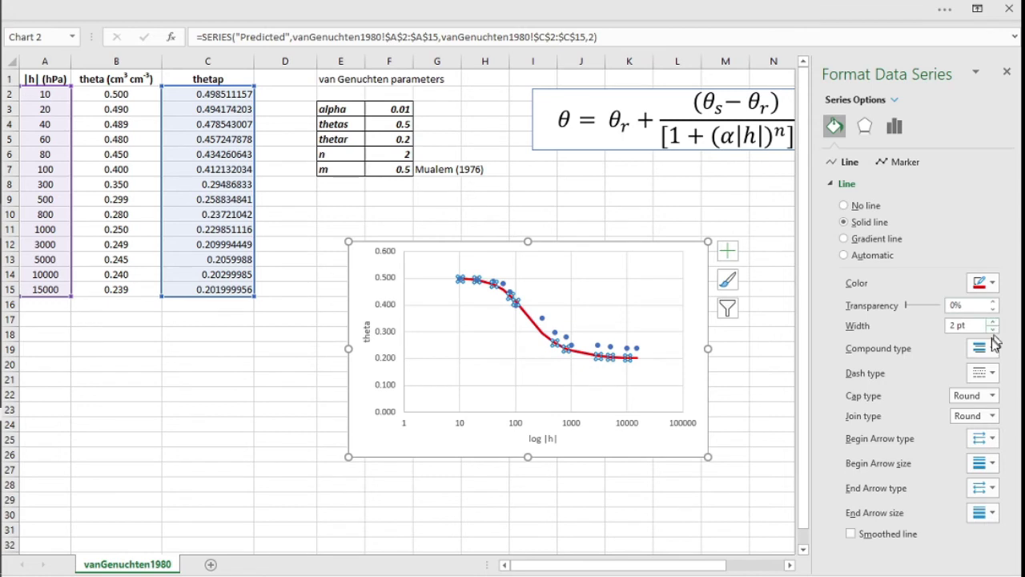
pyautogui.click(993, 331)
pyautogui.click(993, 330)
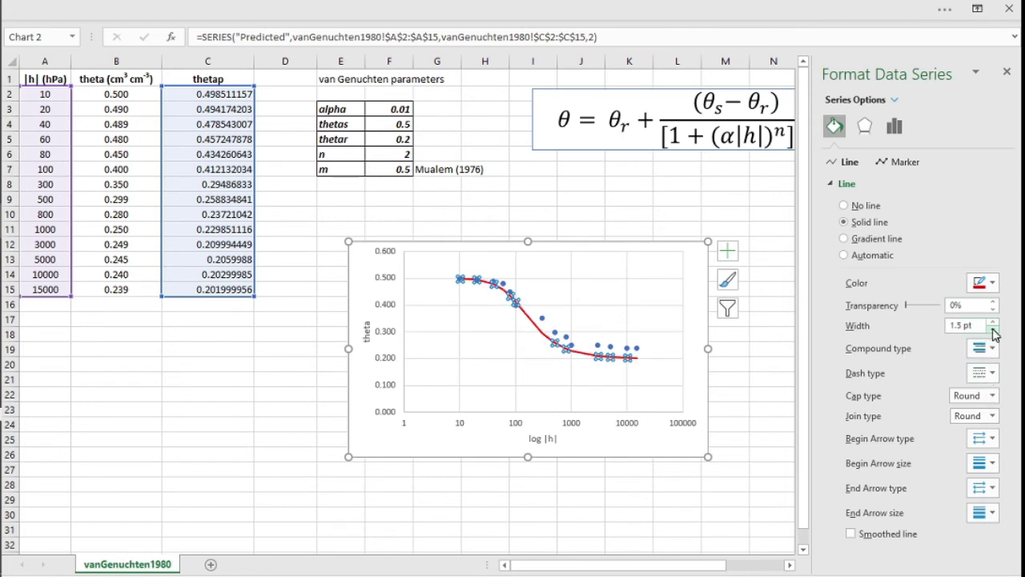
pyautogui.click(994, 330)
pyautogui.click(993, 331)
pyautogui.click(993, 331)
pyautogui.click(984, 372)
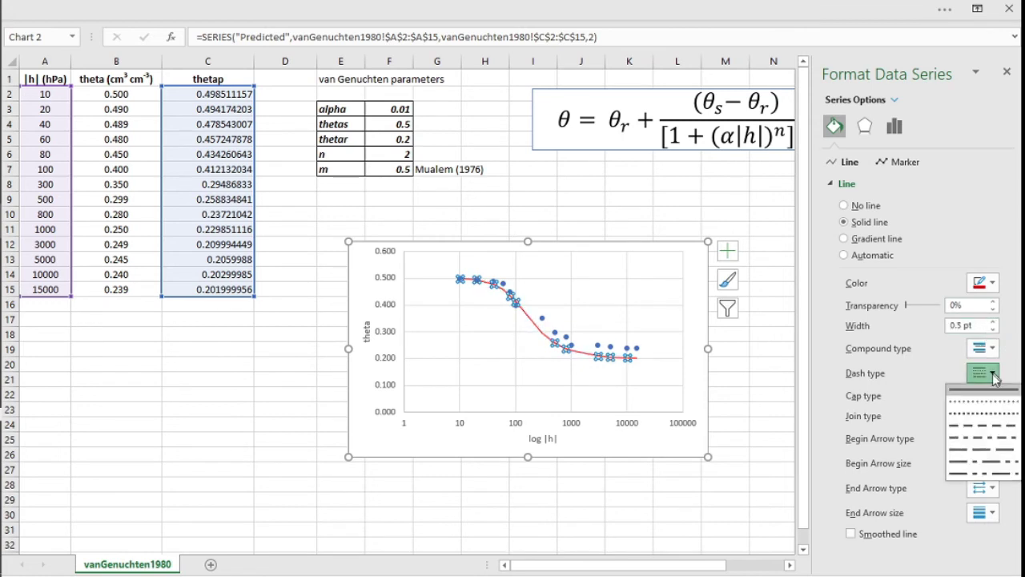
pyautogui.click(976, 415)
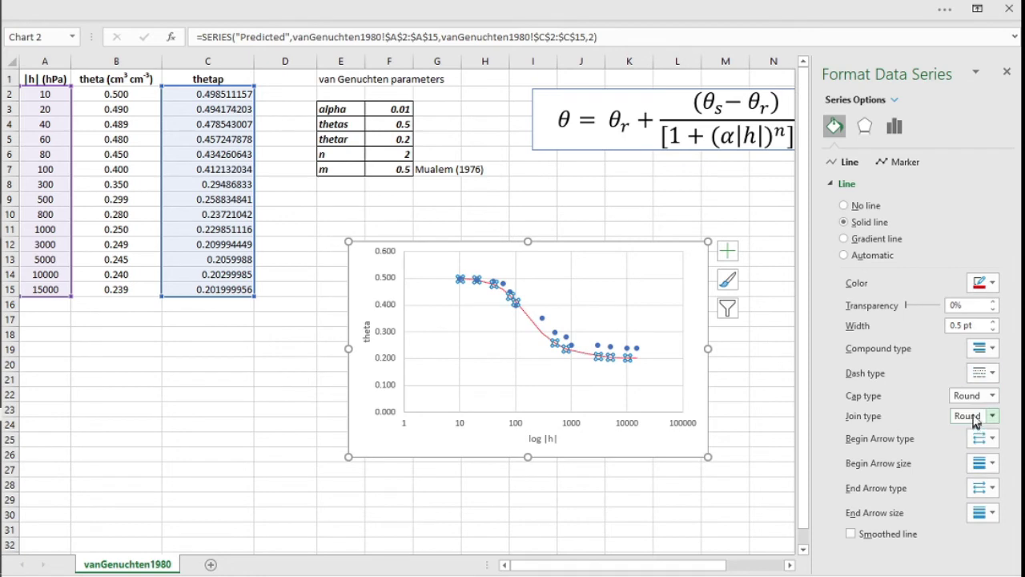
pyautogui.click(984, 372)
pyautogui.click(976, 428)
pyautogui.click(731, 512)
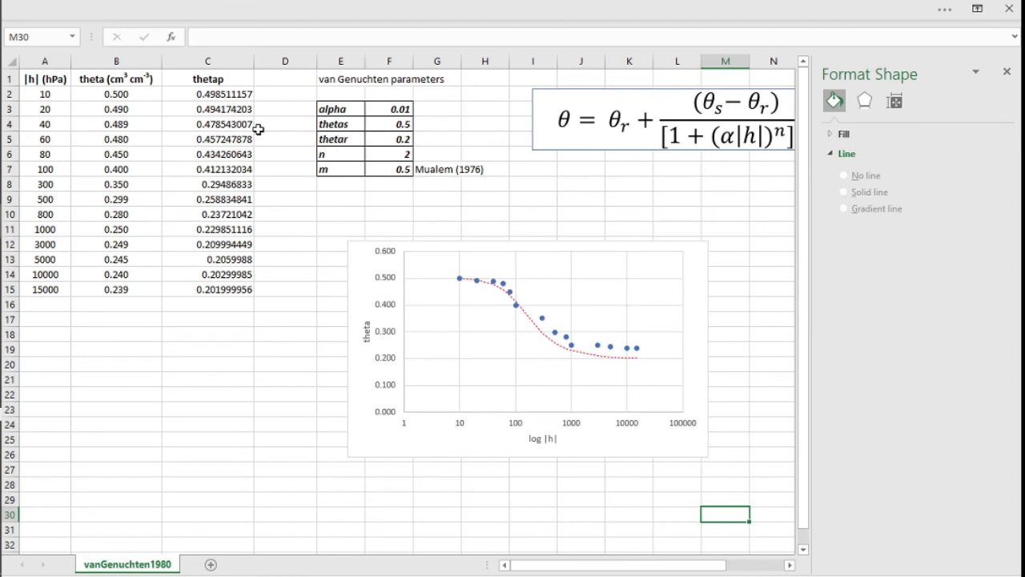
# - Enter the header '(obs-pred)^2' in D1 and widen column D to fit it
pyautogui.click(273, 81)
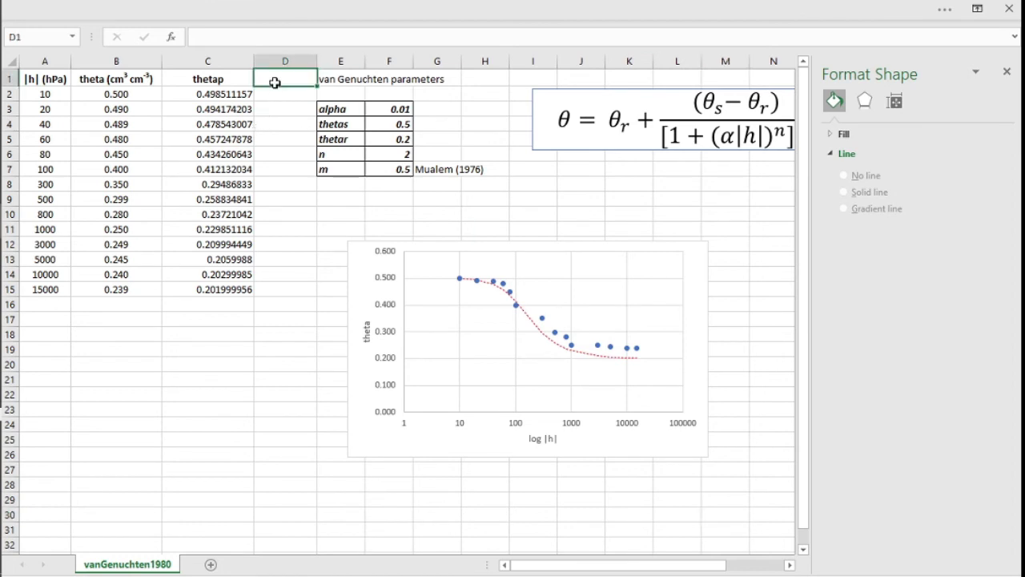
pyautogui.write('(obs-p')
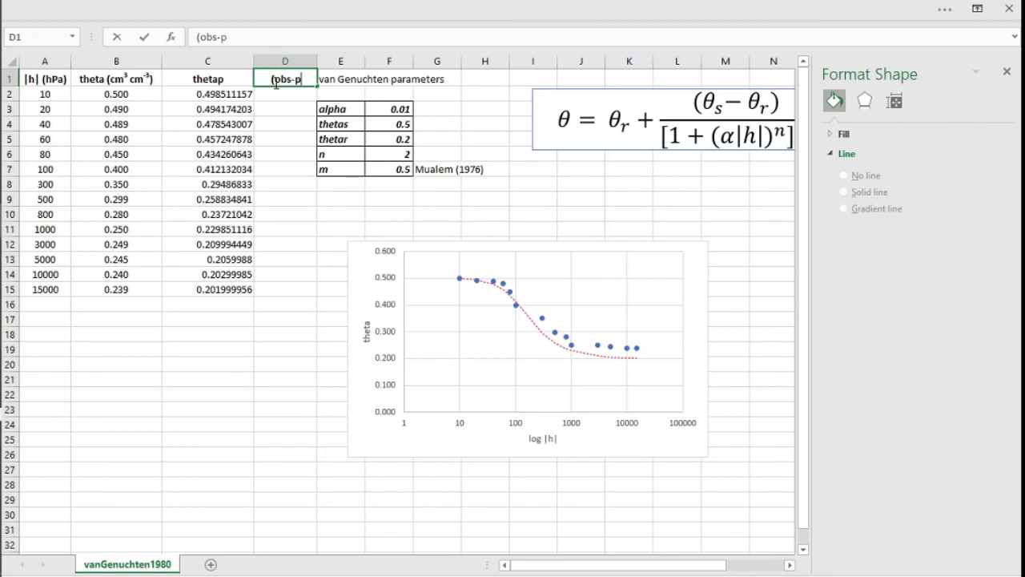
pyautogui.write('ted')
pyautogui.press('BackSpace')
pyautogui.press('BackSpace')
pyautogui.write('red)^2')
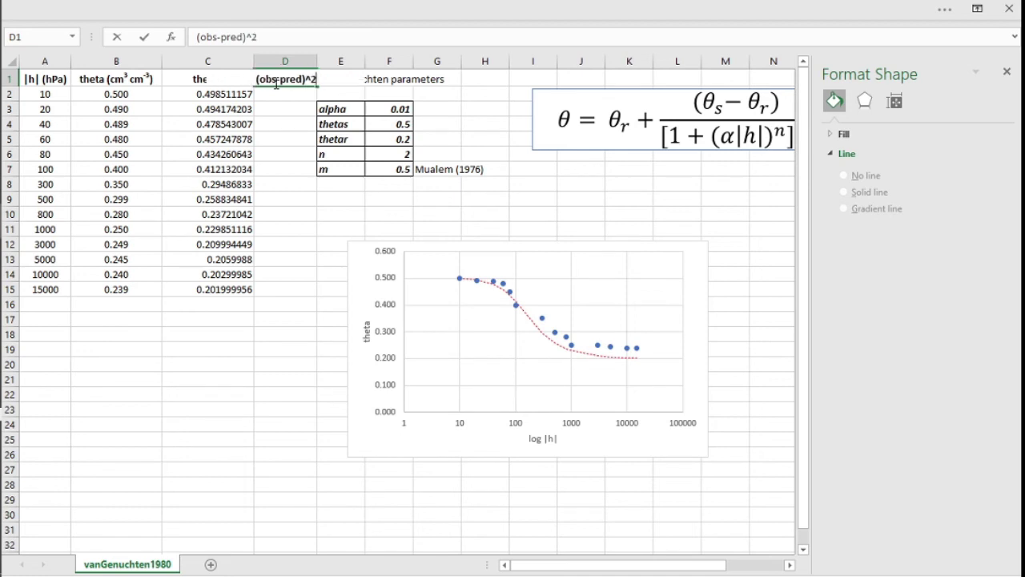
pyautogui.press('Return')
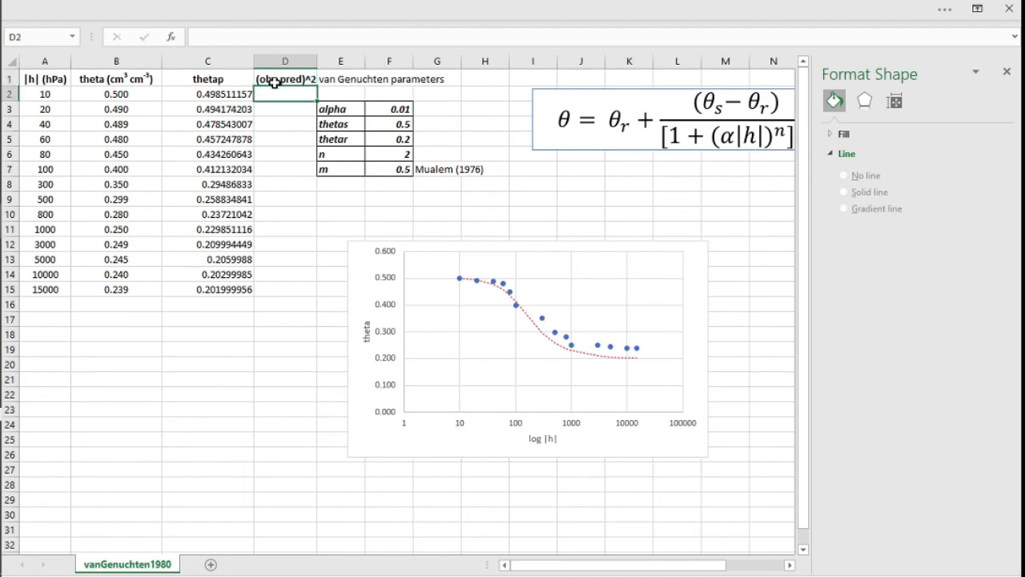
pyautogui.doubleClick(319, 64)
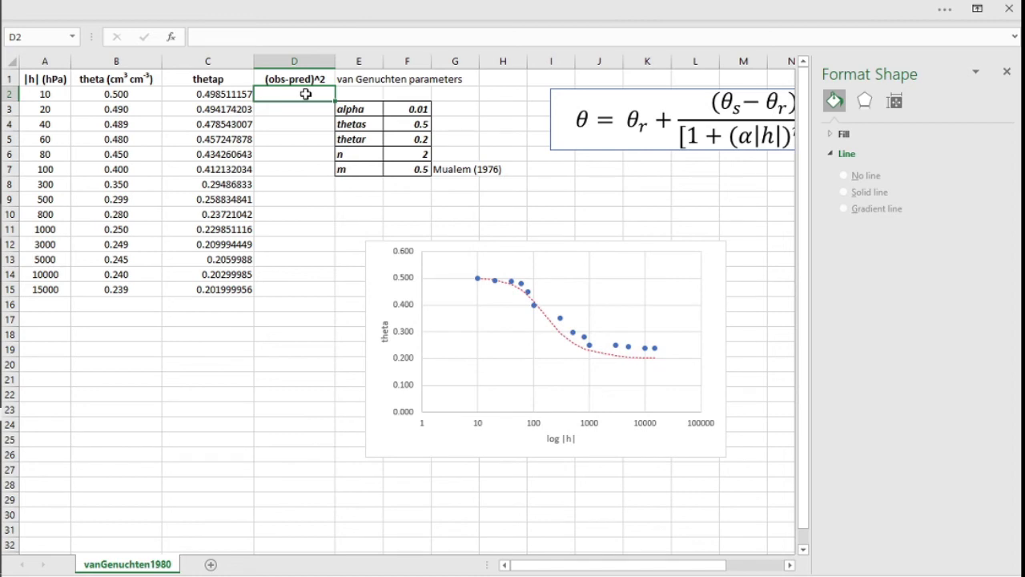
# - Enter =(B2-C2)^2 in D2 and fill it down to D15
pyautogui.write('=(')
pyautogui.press('Left')
pyautogui.press('Left')
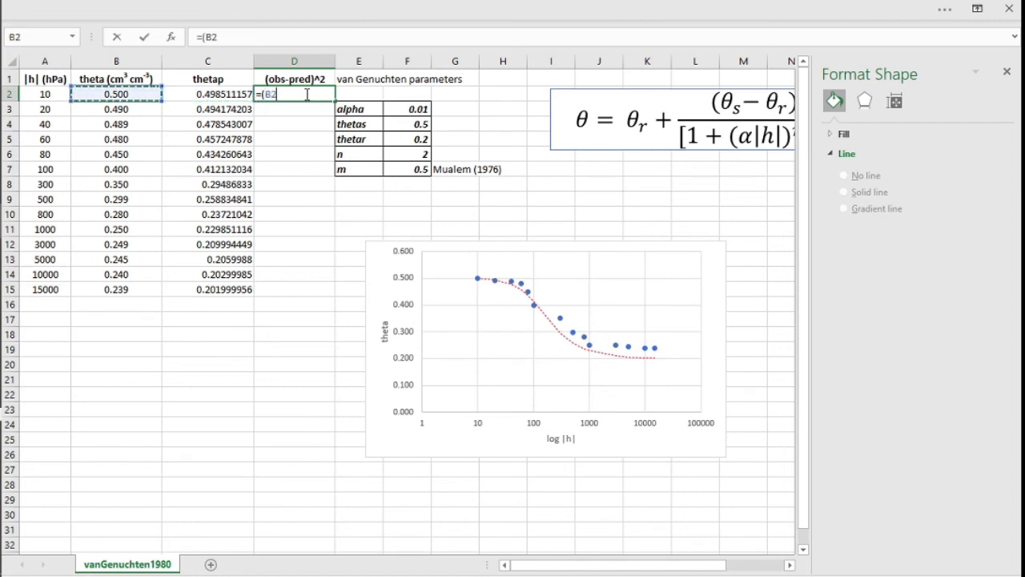
pyautogui.write('-')
pyautogui.press('Left')
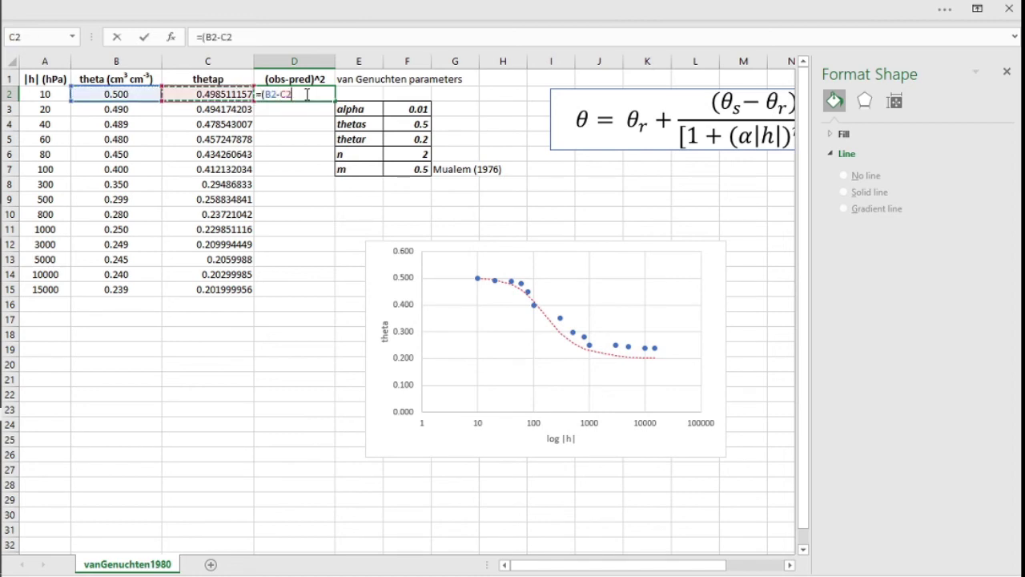
pyautogui.write(')^2')
pyautogui.press('Return')
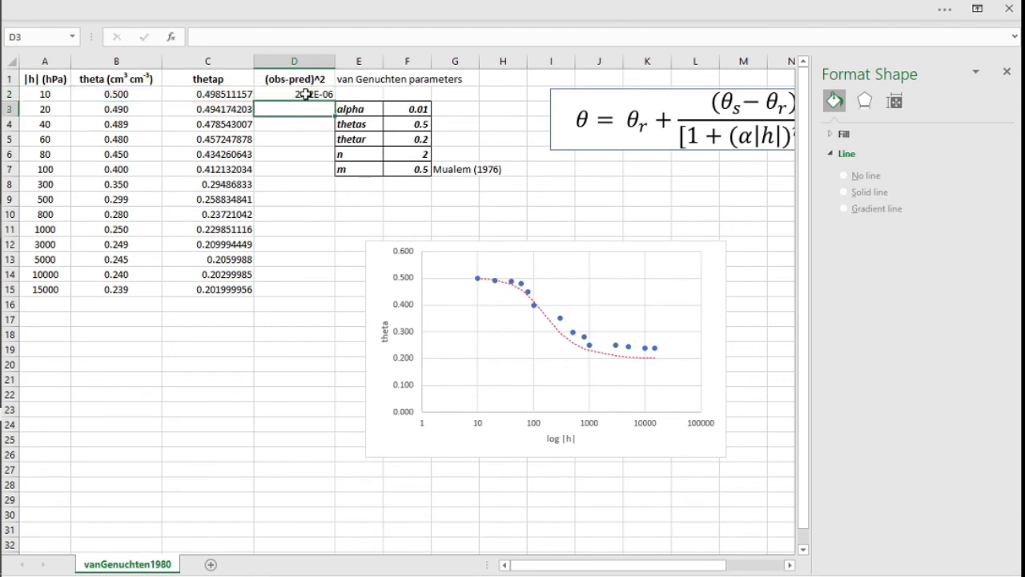
pyautogui.click(308, 95)
pyautogui.moveTo(334, 101); pyautogui.dragTo(304, 302)
pyautogui.click(409, 214)
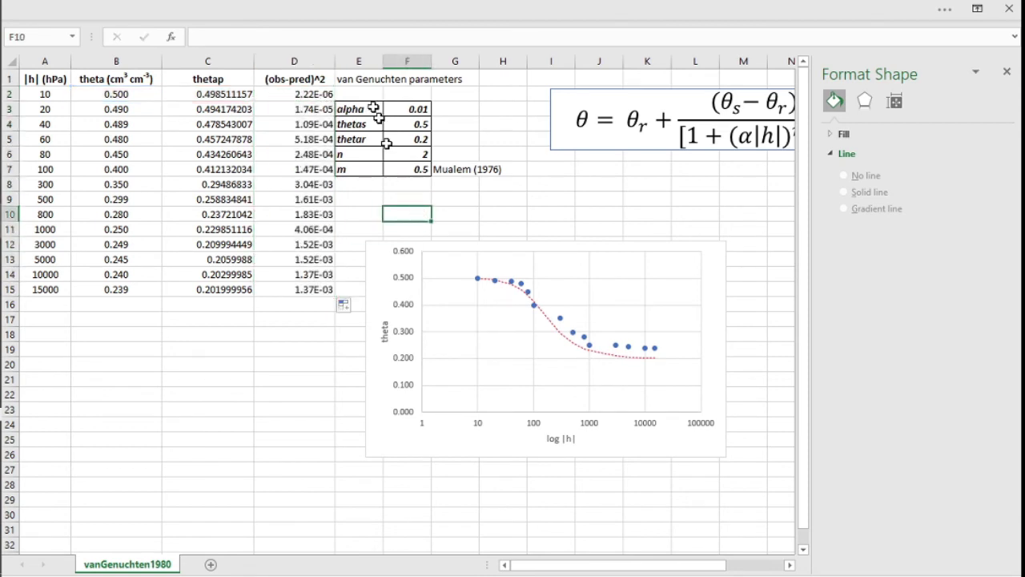
# - Insert an empty column E and label cell F10 'SSD'
pyautogui.rightClick(354, 62)
pyautogui.click(404, 198)
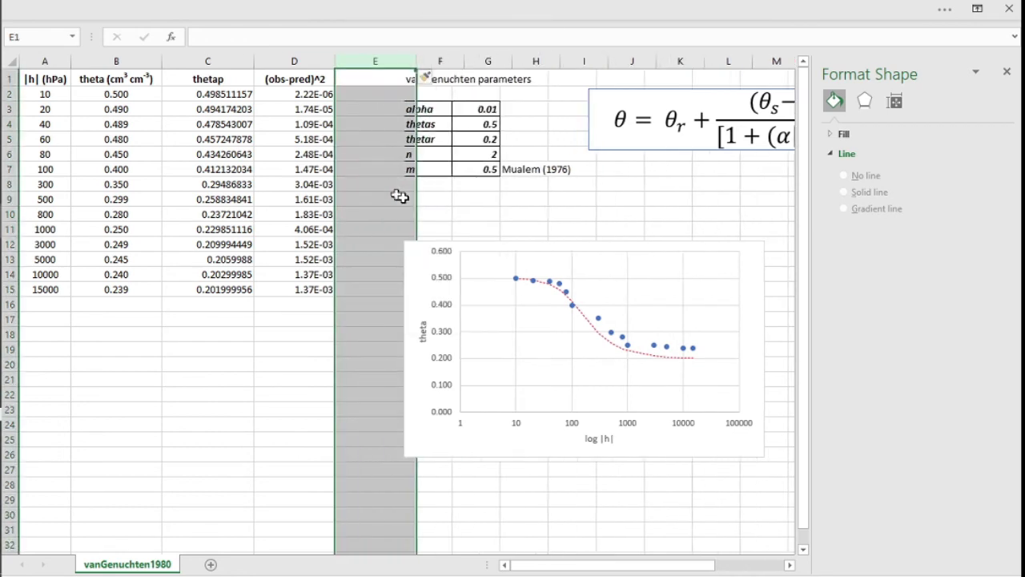
pyautogui.click(431, 217)
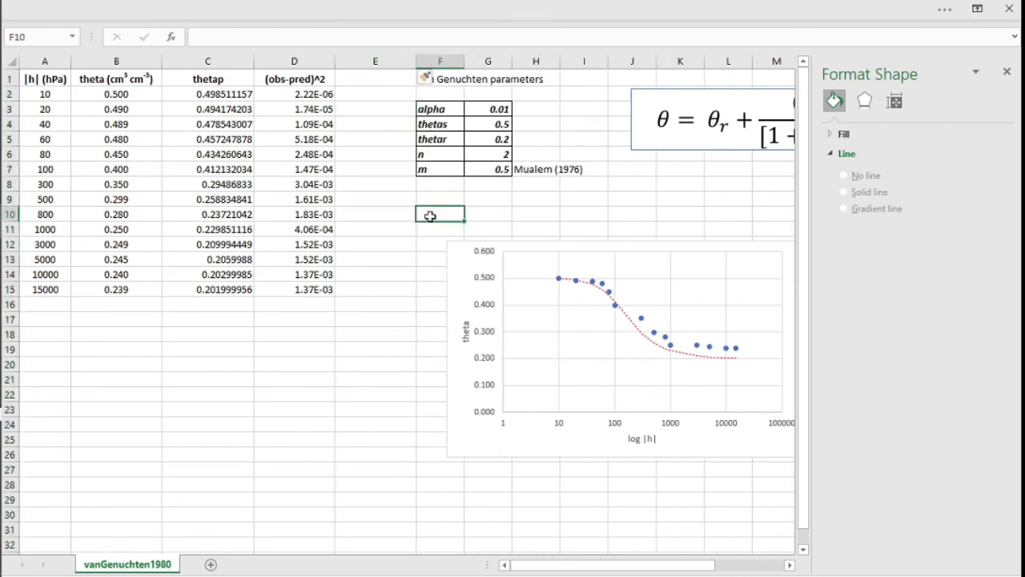
pyautogui.write('SSQD')
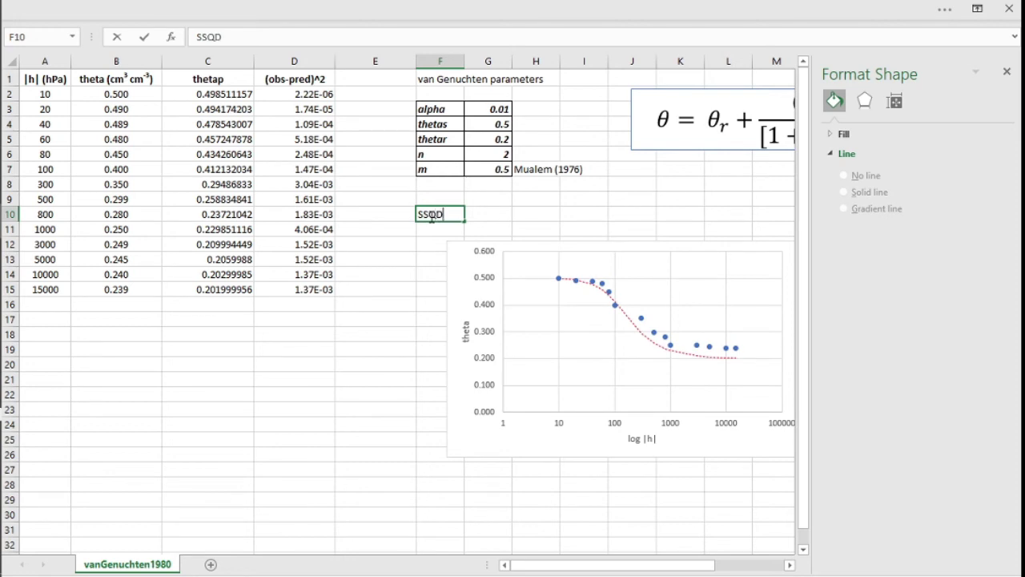
pyautogui.press('Return')
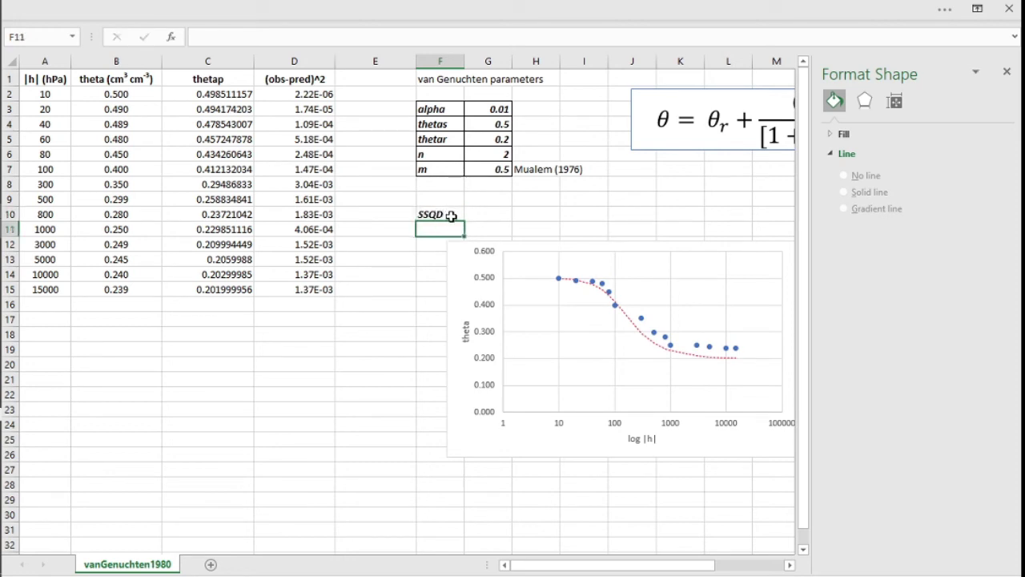
pyautogui.click(452, 216)
pyautogui.press('BackSpace')
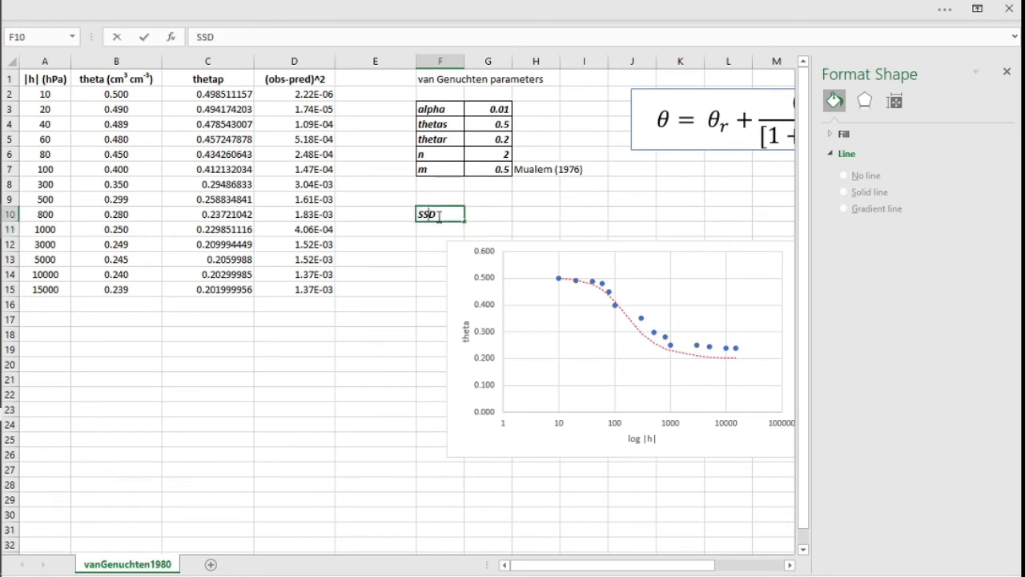
pyautogui.click(481, 218)
# - Enter =SUM(D2:D15) in G10, giving an SSD of 1.37E-02
pyautogui.moveTo(328, 96); pyautogui.dragTo(310, 290)
pyautogui.click(486, 218)
pyautogui.write('=sum(')
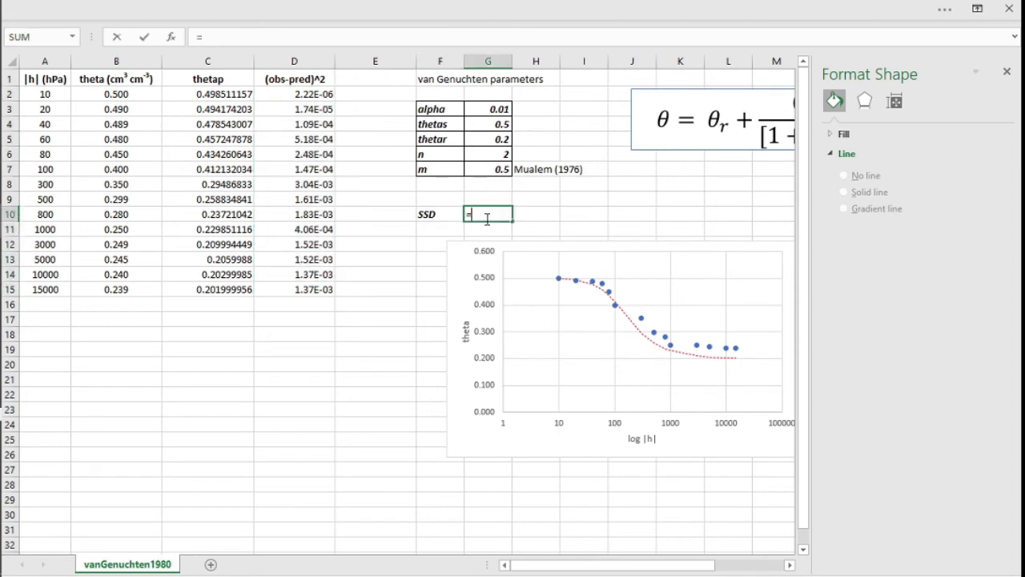
pyautogui.press('Left')
pyautogui.press('Left')
pyautogui.press('Left')
pyautogui.press('Down')
pyautogui.press('Down')
pyautogui.press('Down')
pyautogui.press('Down')
pyautogui.press('Down')
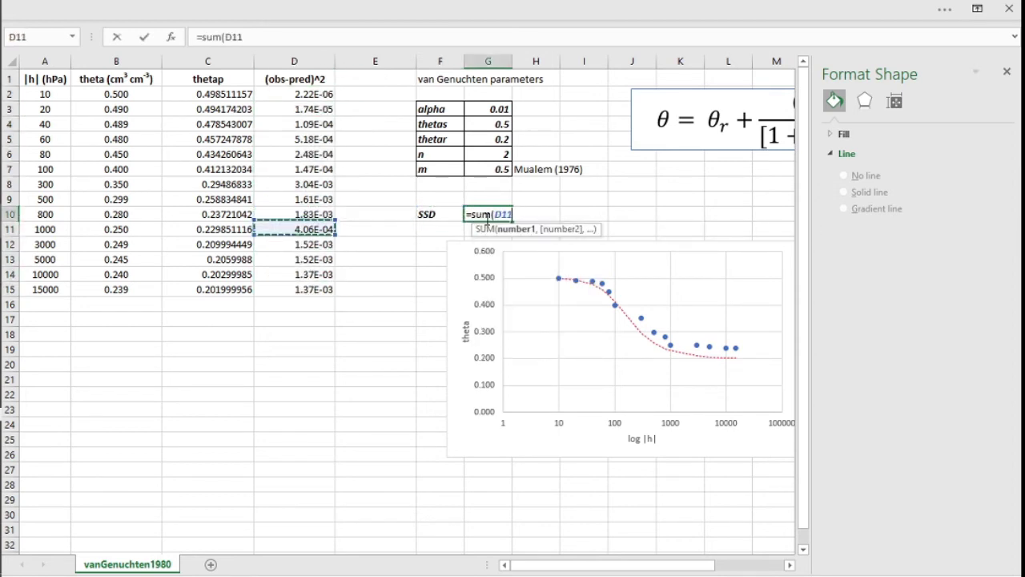
pyautogui.hotkey('shift', 'Up')
pyautogui.hotkey('shift', 'Up')
pyautogui.hotkey('shift', 'Up')
pyautogui.hotkey('shift', 'Up')
pyautogui.hotkey('shift', 'Up')
pyautogui.hotkey('shift', 'Up')
pyautogui.hotkey('shift', 'Up')
pyautogui.hotkey('shift', 'Up')
pyautogui.hotkey('shift', 'Up')
pyautogui.hotkey('shift', 'Up')
pyautogui.hotkey('shift', 'Up')
pyautogui.hotkey('shift', 'Up')
pyautogui.hotkey('shift', 'Up')
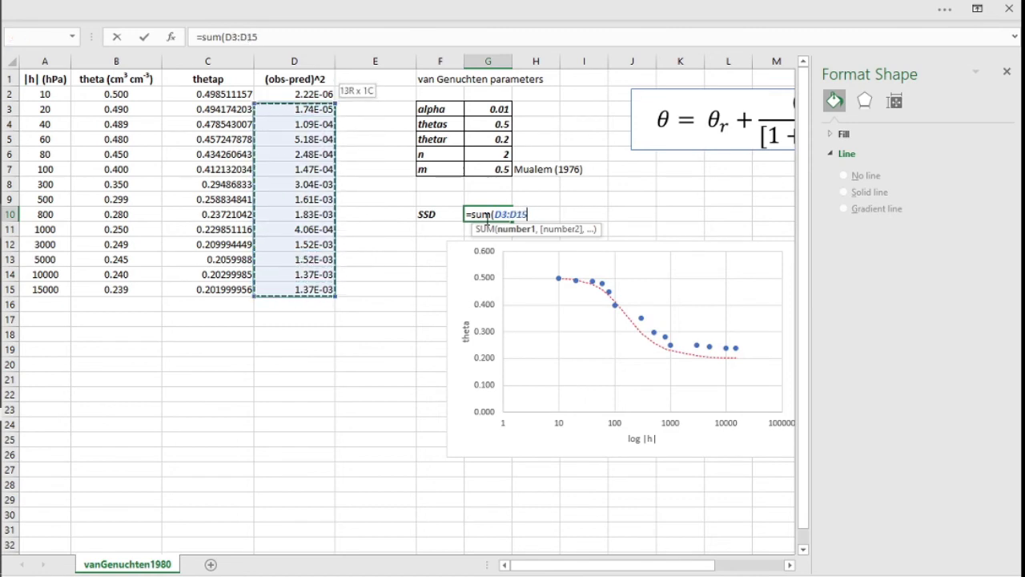
pyautogui.press('Return')
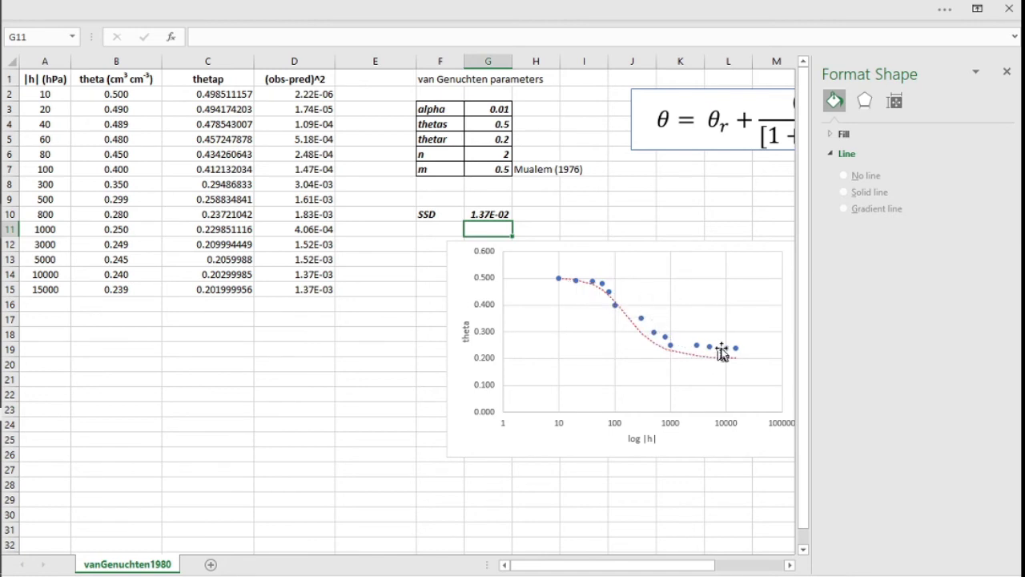
pyautogui.click(497, 215)
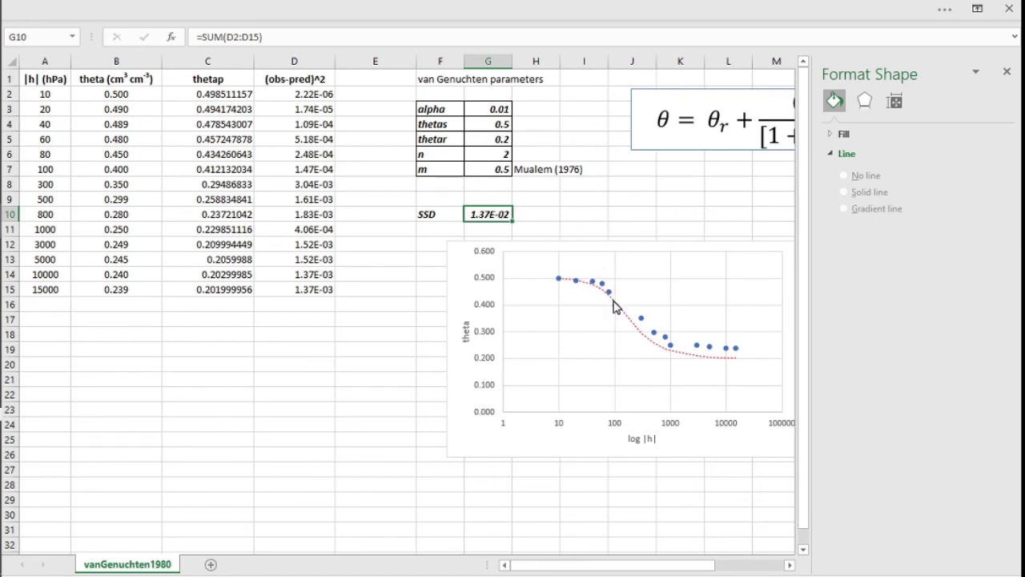
# - Launch Solver and set its objective to the SSD cell $G$10
pyautogui.moveTo(614, 306)
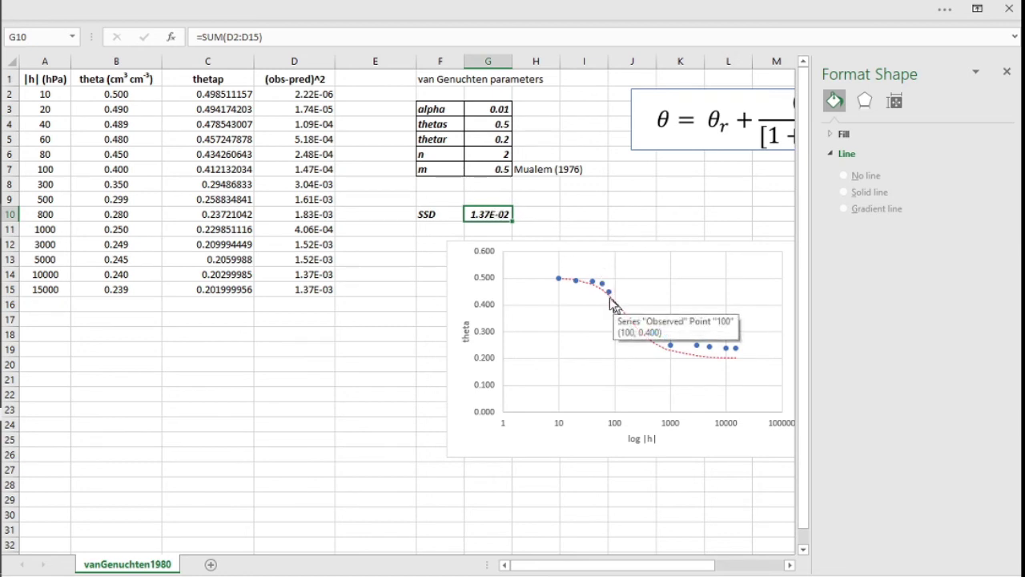
pyautogui.moveTo(501, 154); pyautogui.dragTo(493, 105)
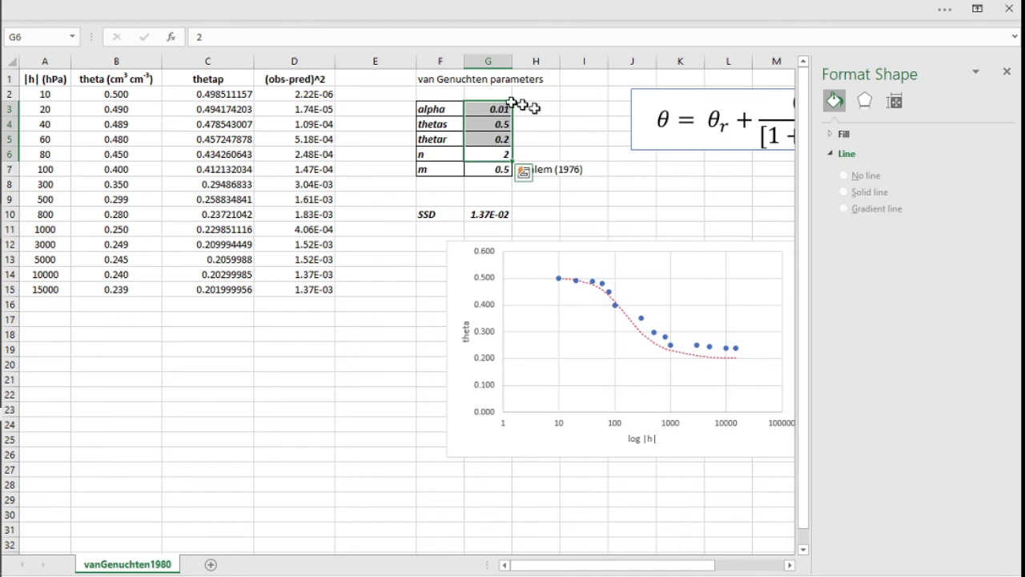
pyautogui.click(613, 183)
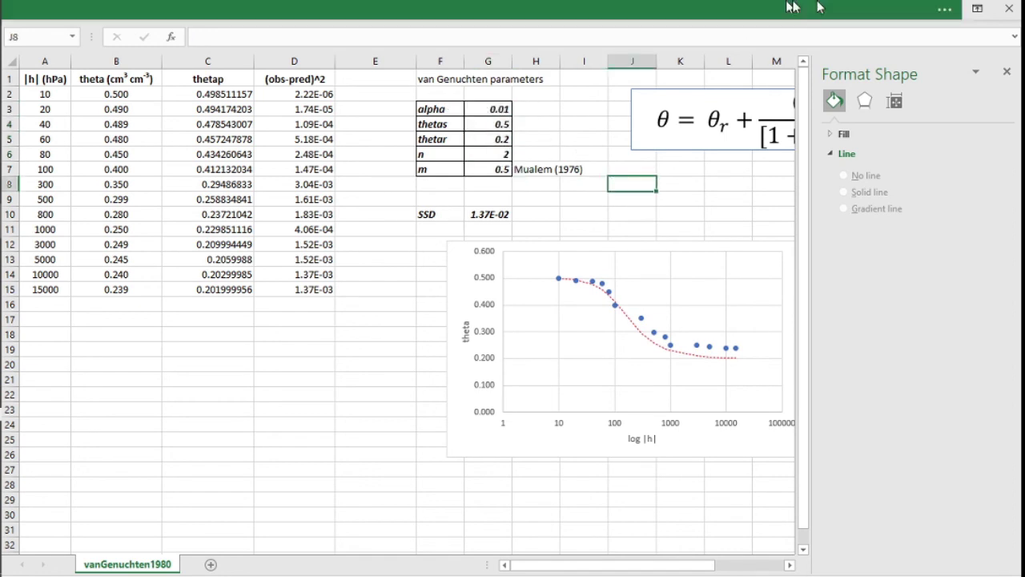
pyautogui.click(945, 11)
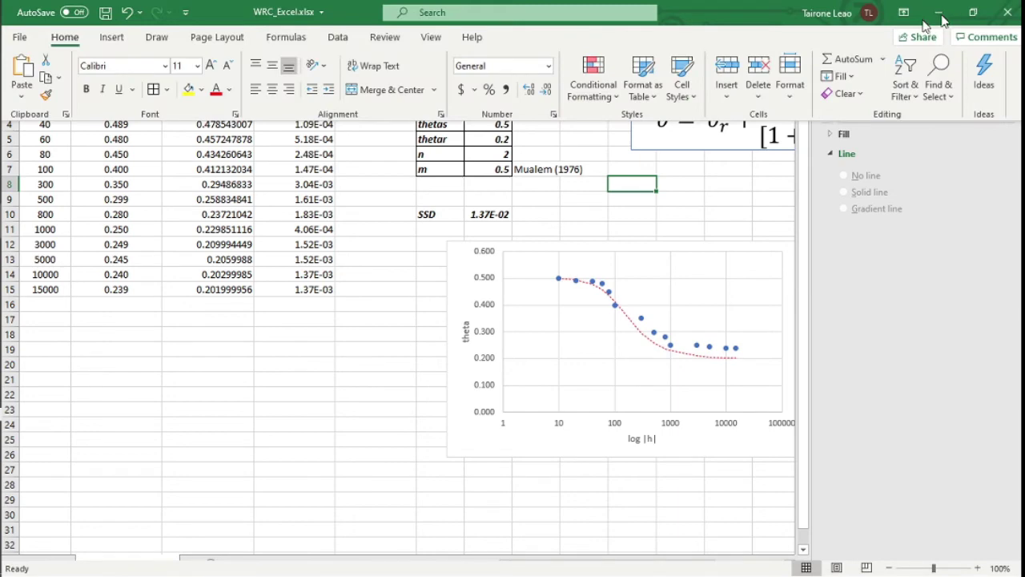
pyautogui.click(338, 36)
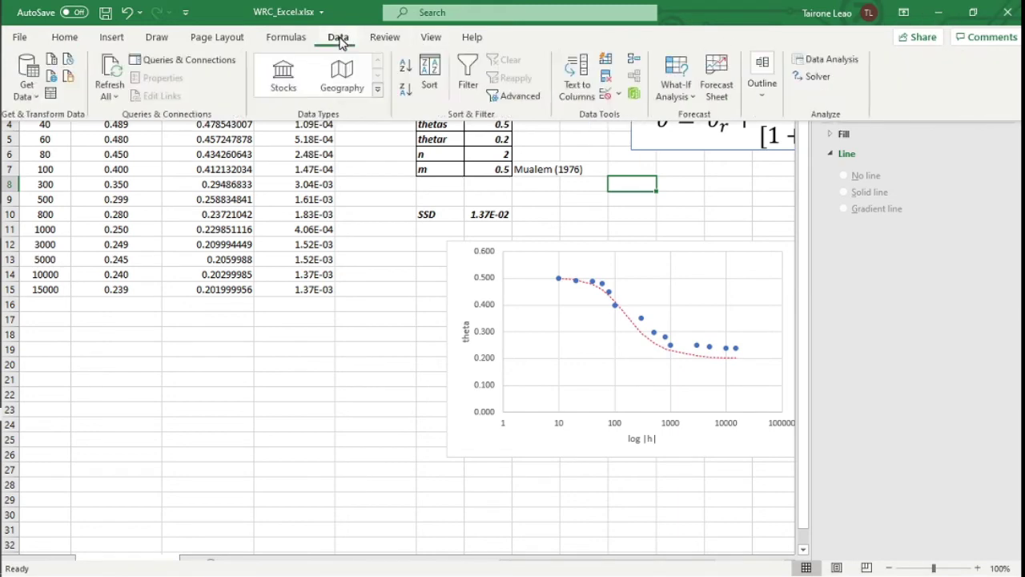
pyautogui.click(817, 75)
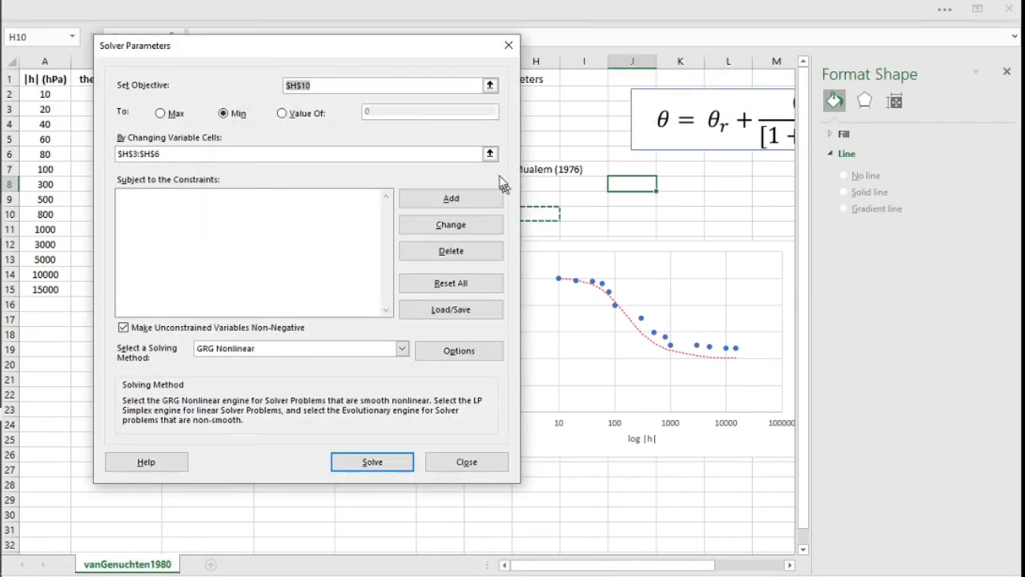
pyautogui.moveTo(328, 49); pyautogui.dragTo(244, 52)
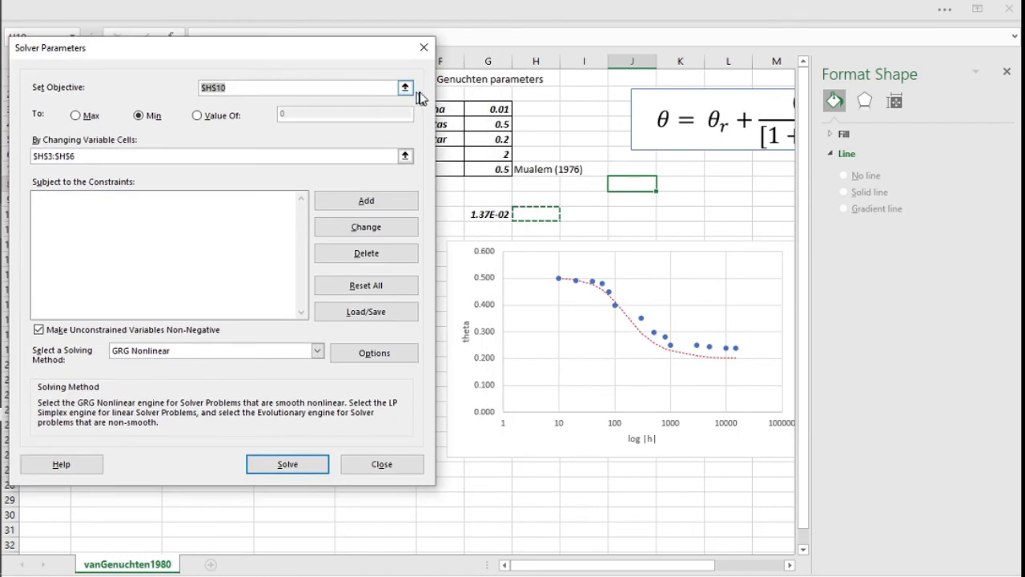
pyautogui.click(405, 87)
pyautogui.click(484, 214)
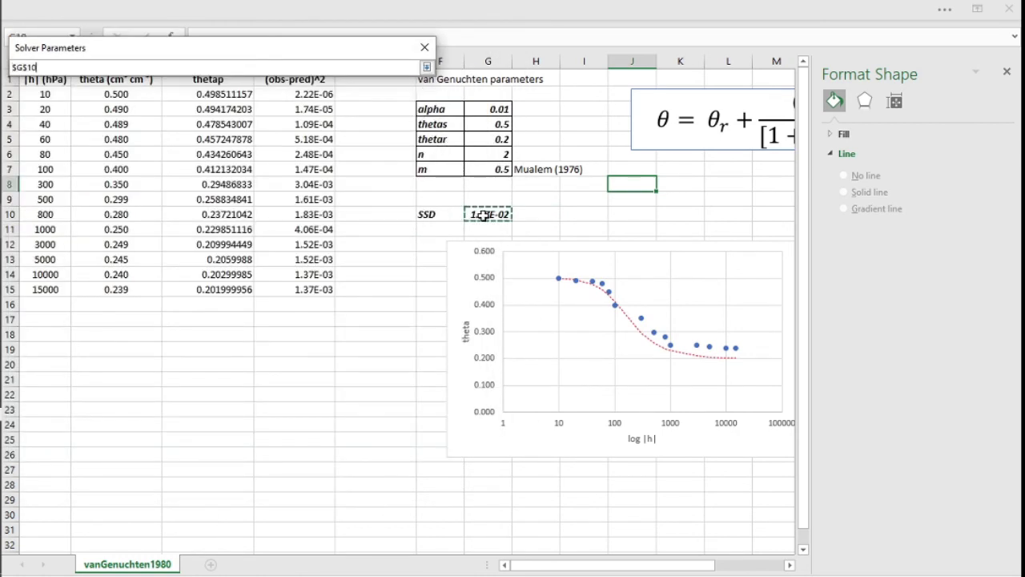
pyautogui.click(426, 66)
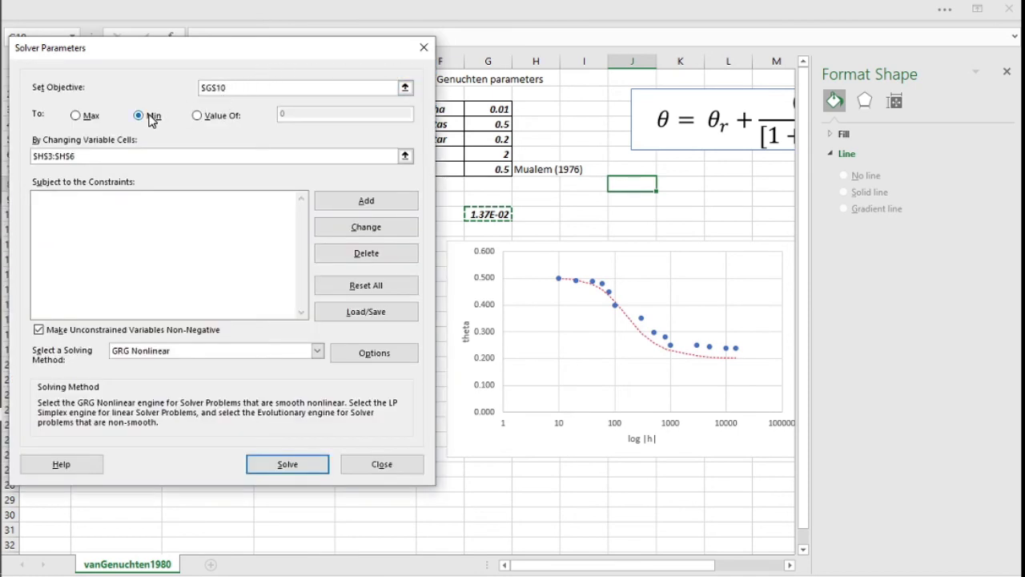
# - Set Solver's variable cells to $G$3:$G$6 for minimising SSD
pyautogui.click(405, 157)
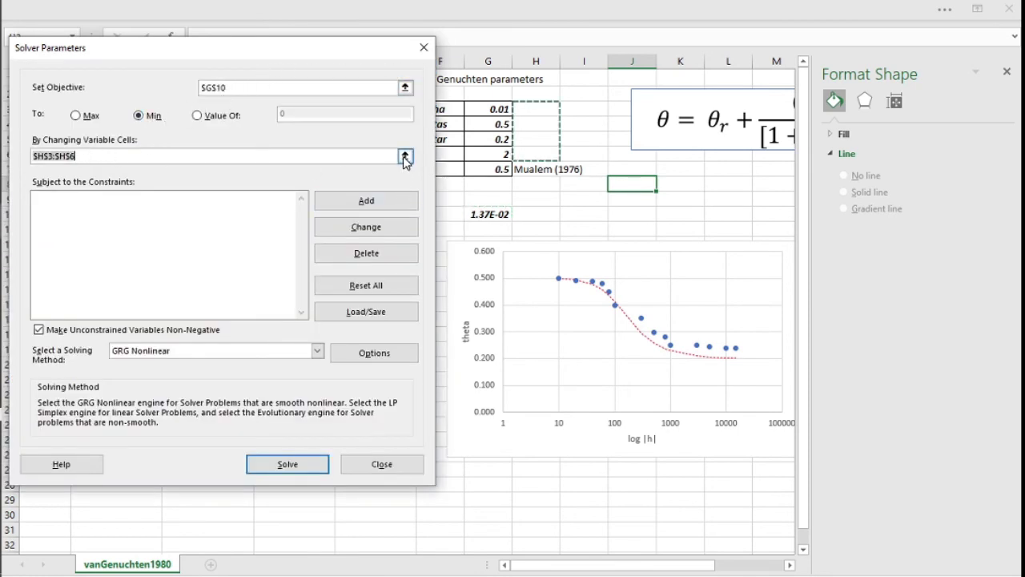
pyautogui.click(405, 157)
pyautogui.moveTo(497, 107); pyautogui.dragTo(497, 153)
pyautogui.click(426, 66)
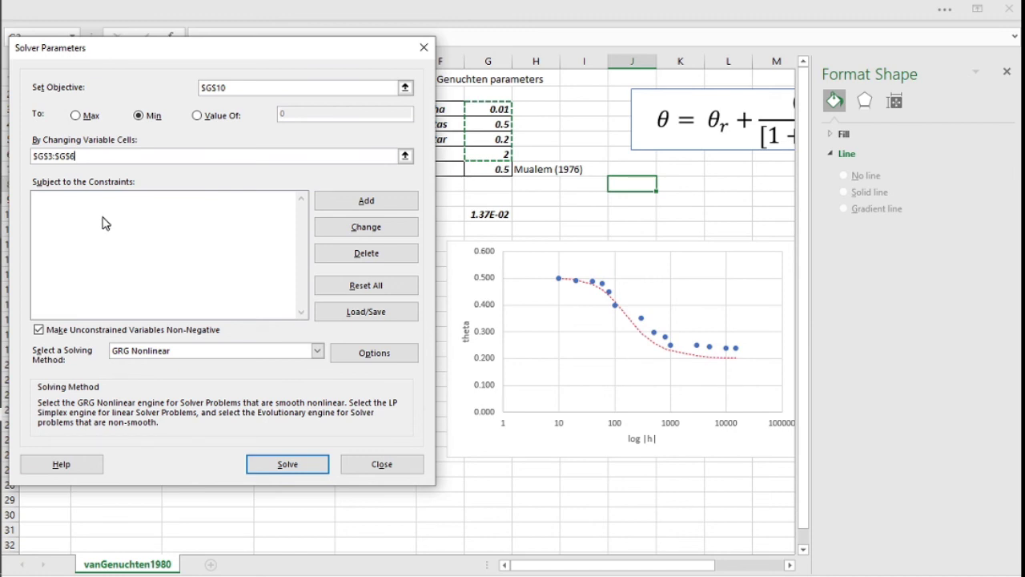
pyautogui.moveTo(279, 51); pyautogui.dragTo(282, 44)
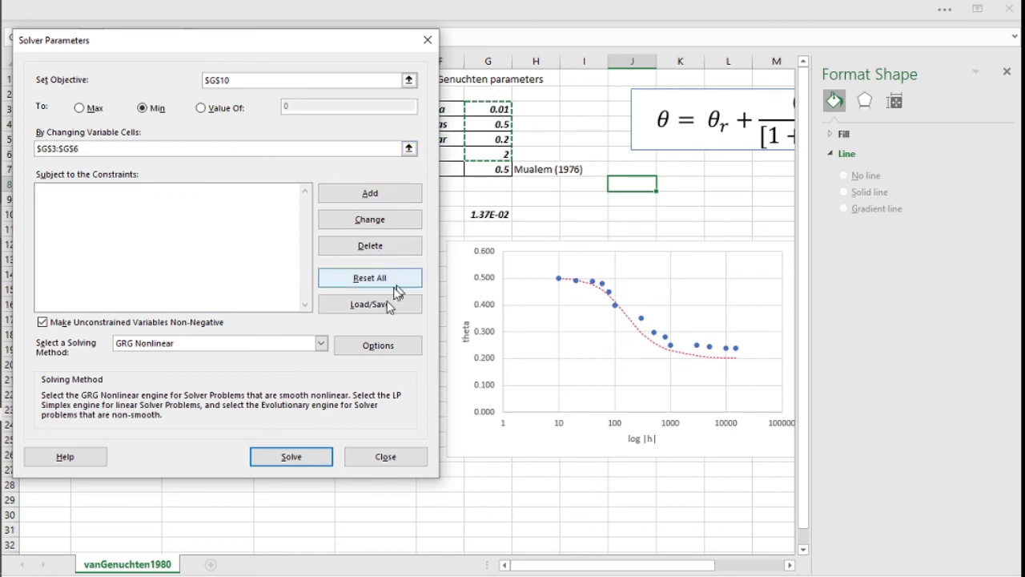
# - Run Solver and keep its solution, giving alpha 0.010171, n 1.863773 and SSD 1.89E-03
pyautogui.click(285, 456)
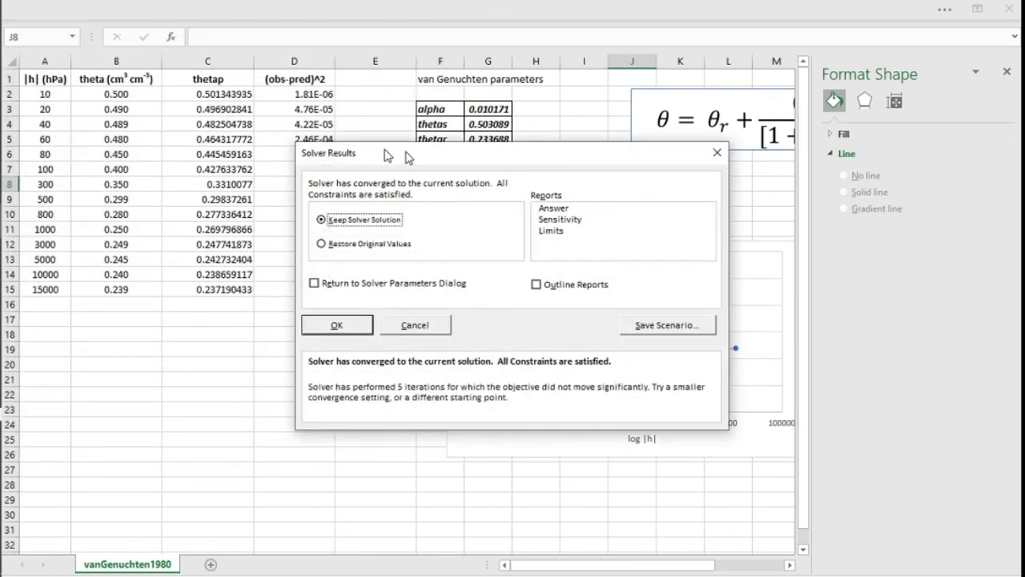
pyautogui.moveTo(405, 153); pyautogui.dragTo(314, 139)
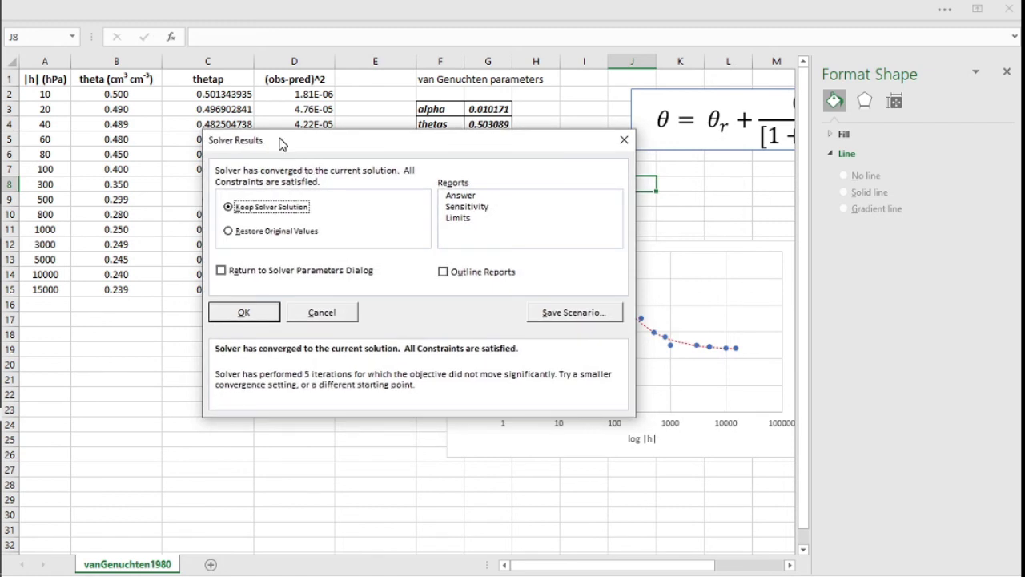
pyautogui.click(247, 310)
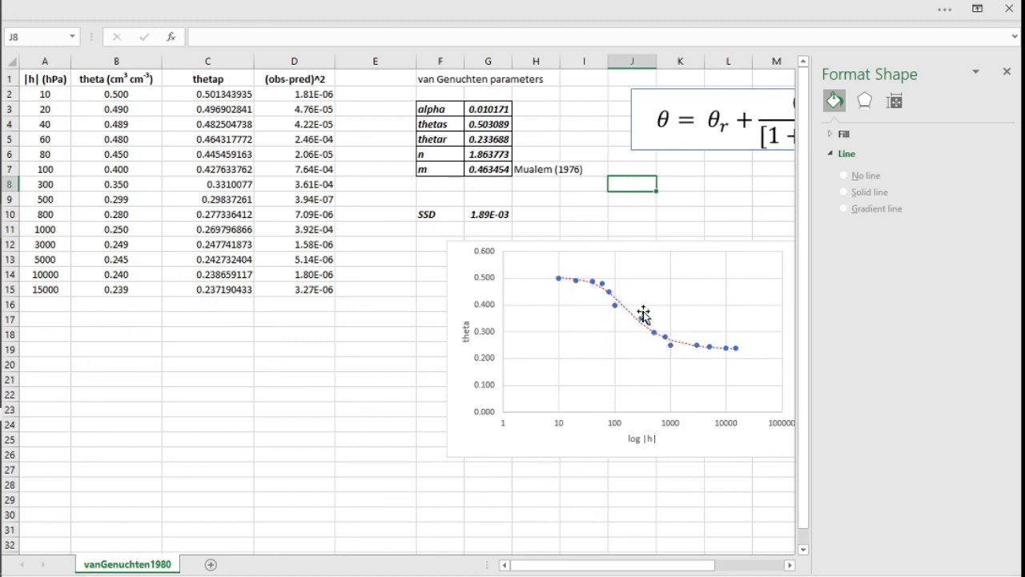
pyautogui.click(506, 214)
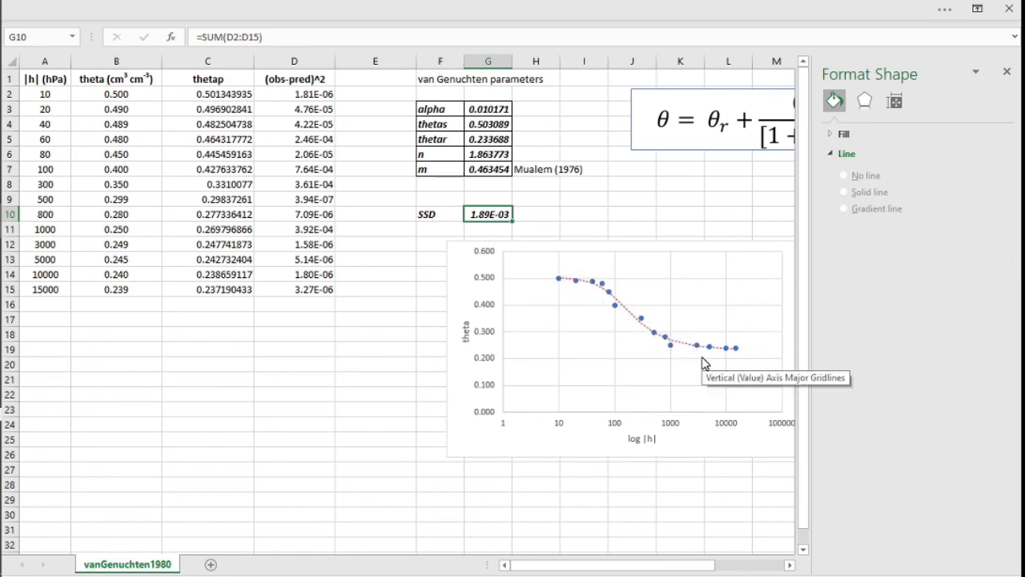
# - Keep thetas at 0.503089 in G4 and move the chart below the SSD row
pyautogui.click(483, 125)
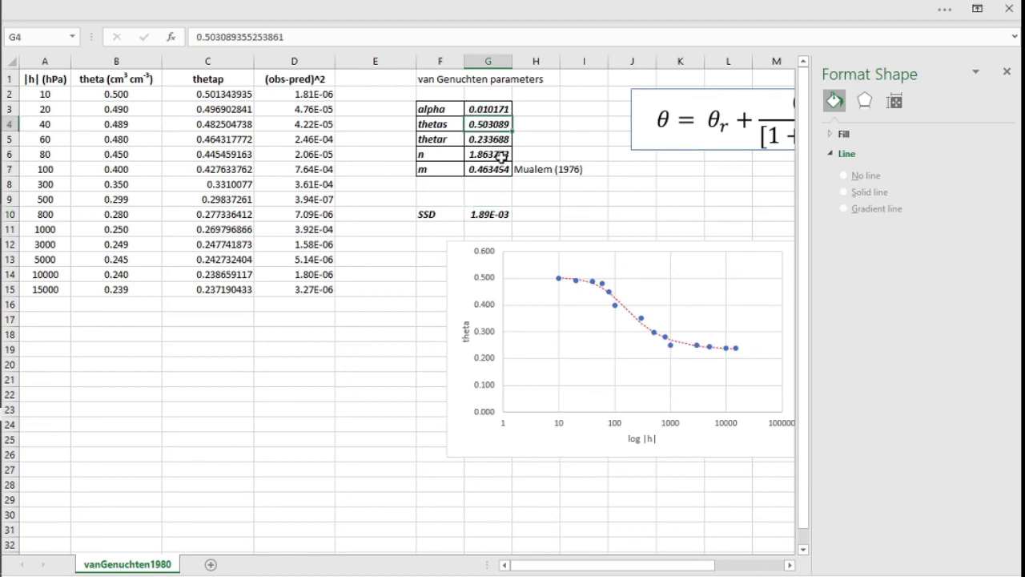
pyautogui.write('.2')
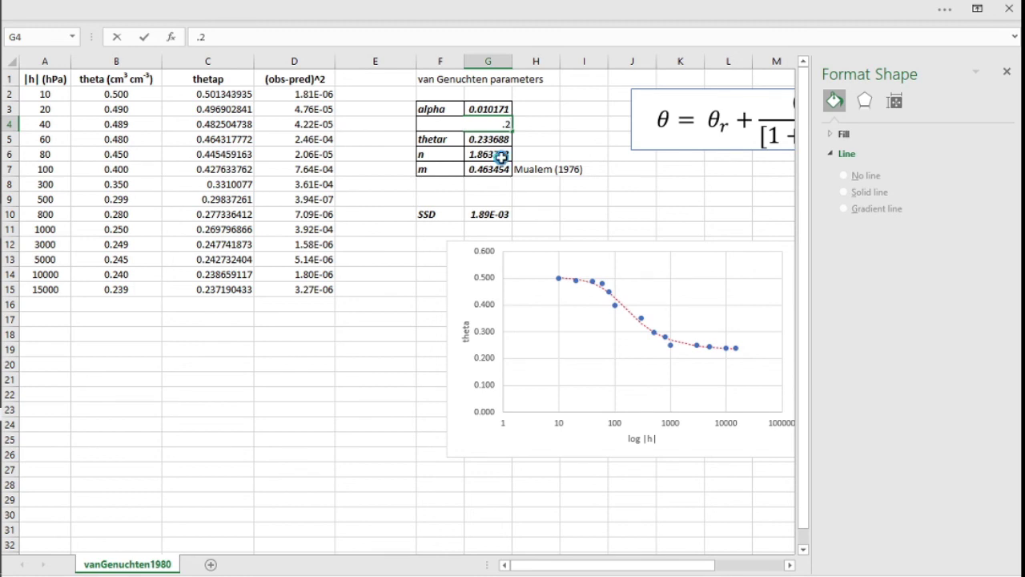
pyautogui.press('Return')
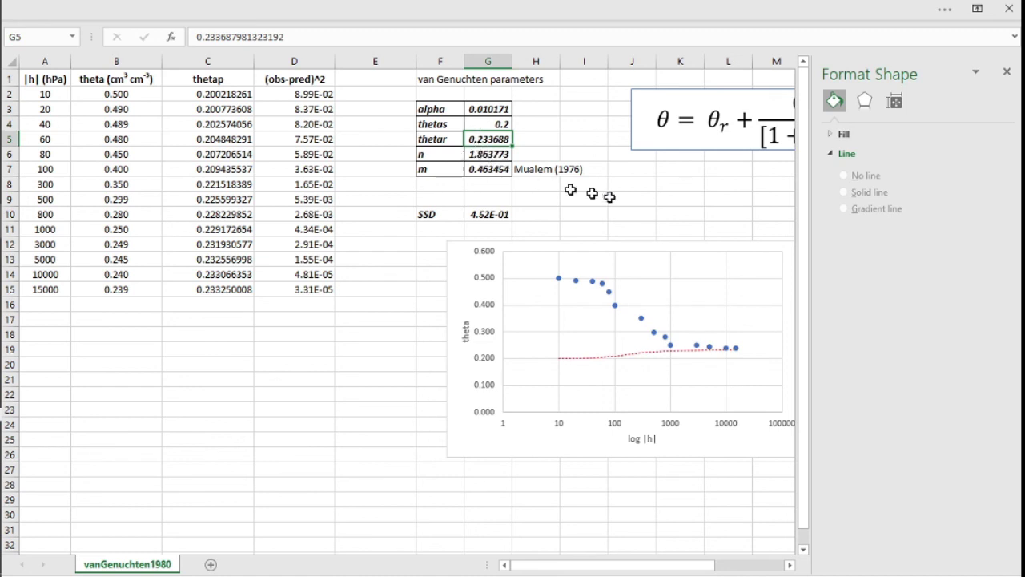
pyautogui.hotkey('ctrl', 'z')
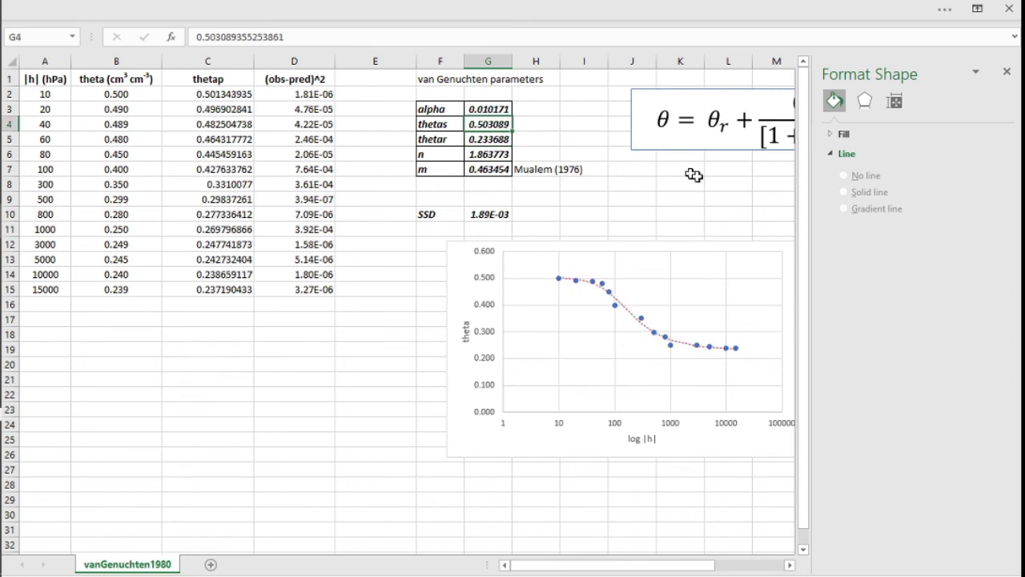
pyautogui.click(388, 265)
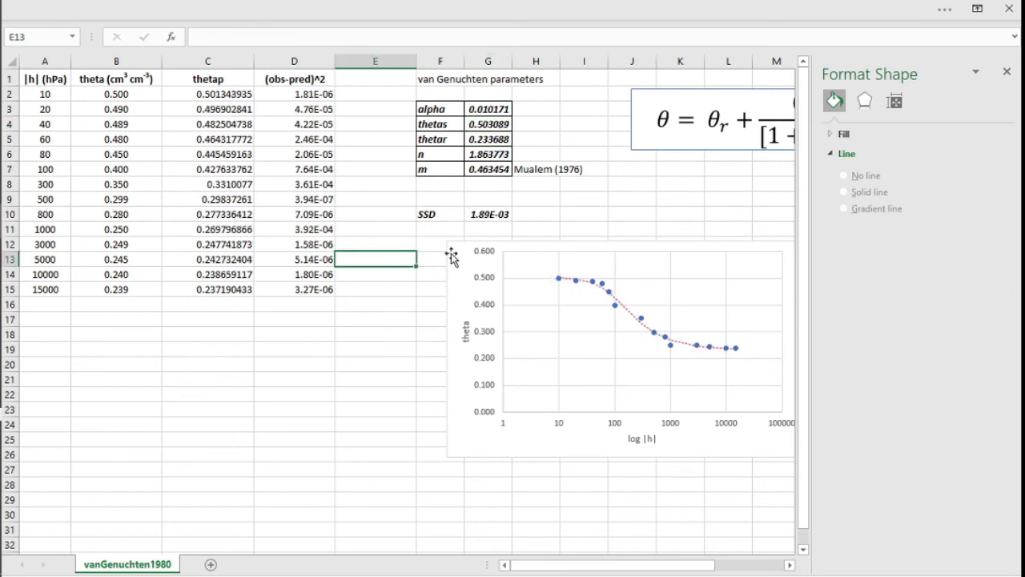
pyautogui.moveTo(451, 242); pyautogui.dragTo(431, 298)
pyautogui.click(433, 244)
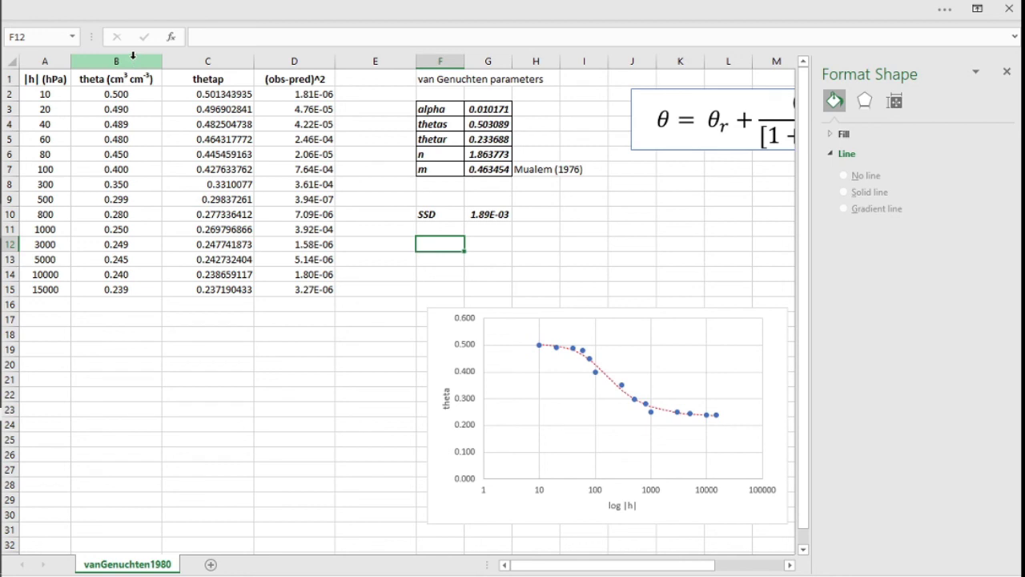
pyautogui.moveTo(130, 56); pyautogui.dragTo(197, 62)
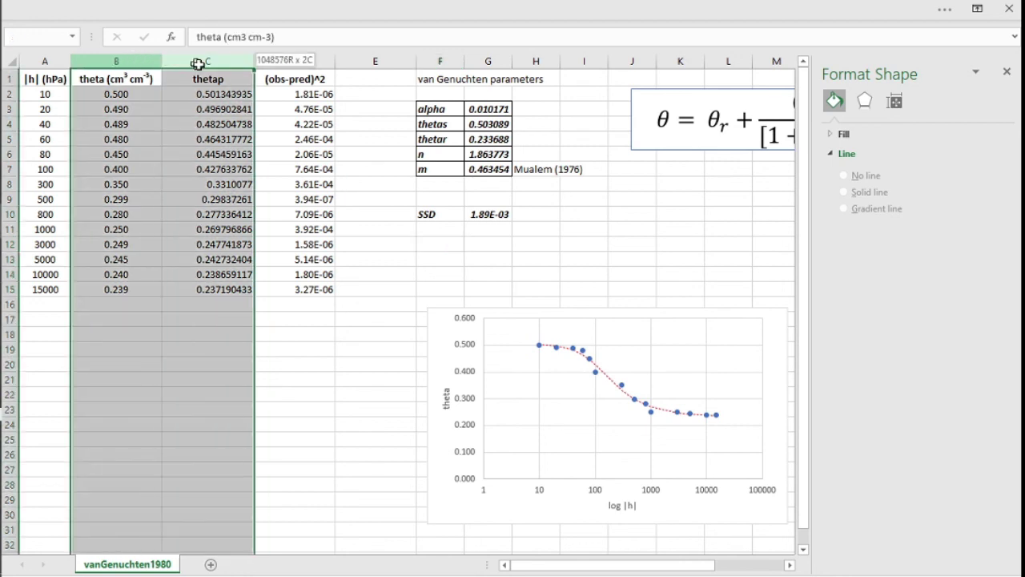
pyautogui.rightClick(193, 129)
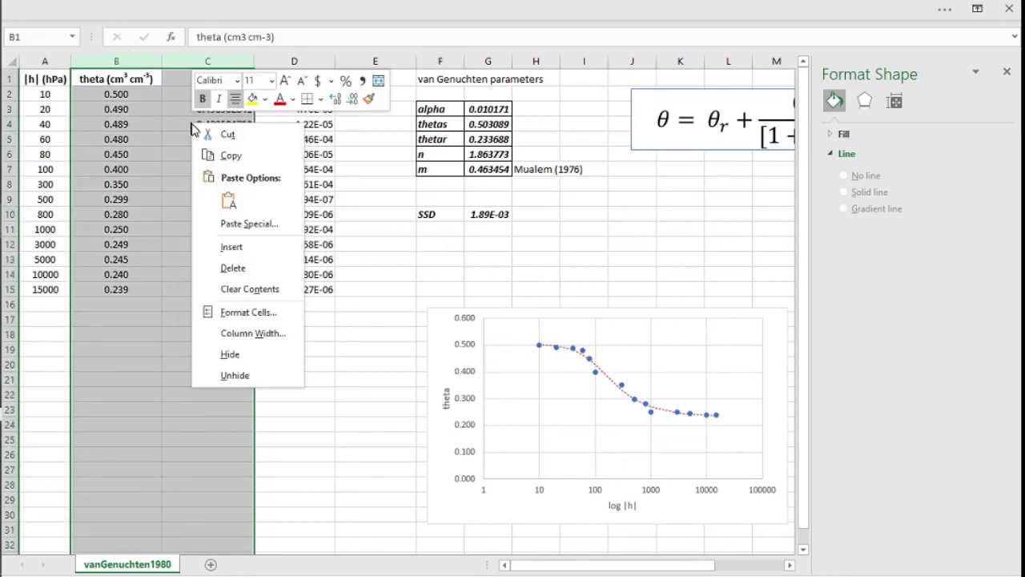
pyautogui.click(276, 247)
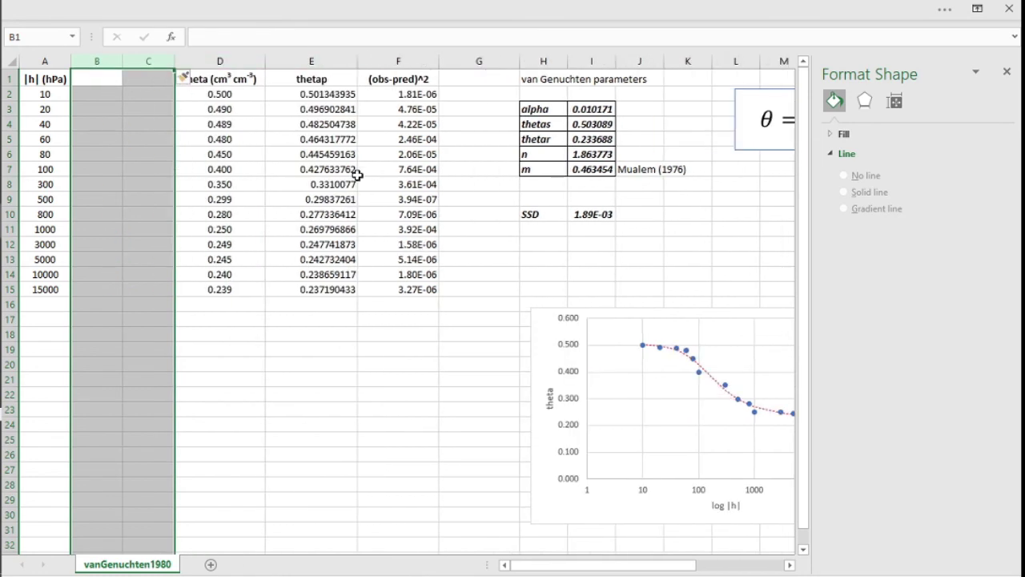
pyautogui.hotkey('ctrl', 'z')
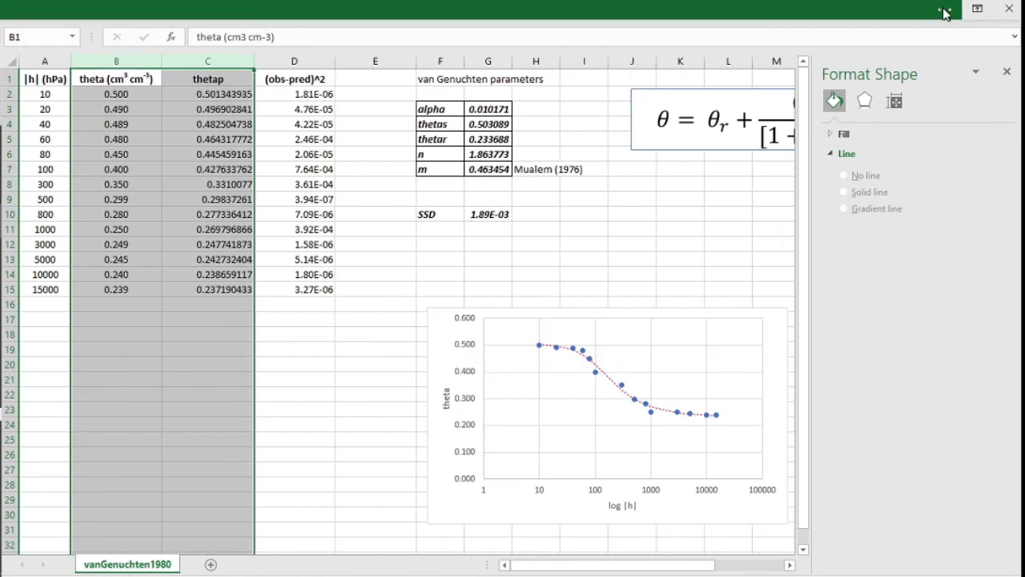
pyautogui.click(944, 12)
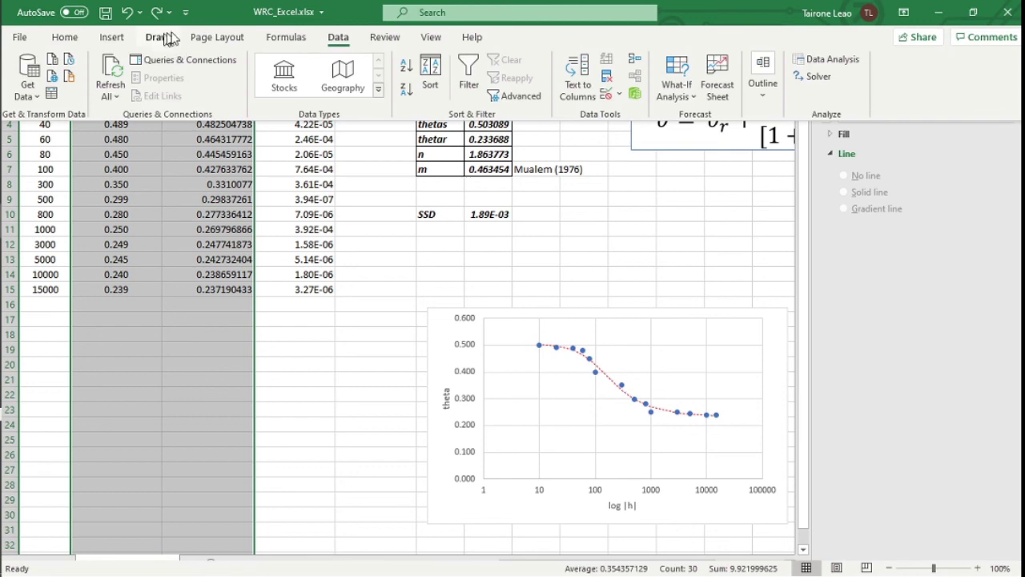
pyautogui.click(120, 38)
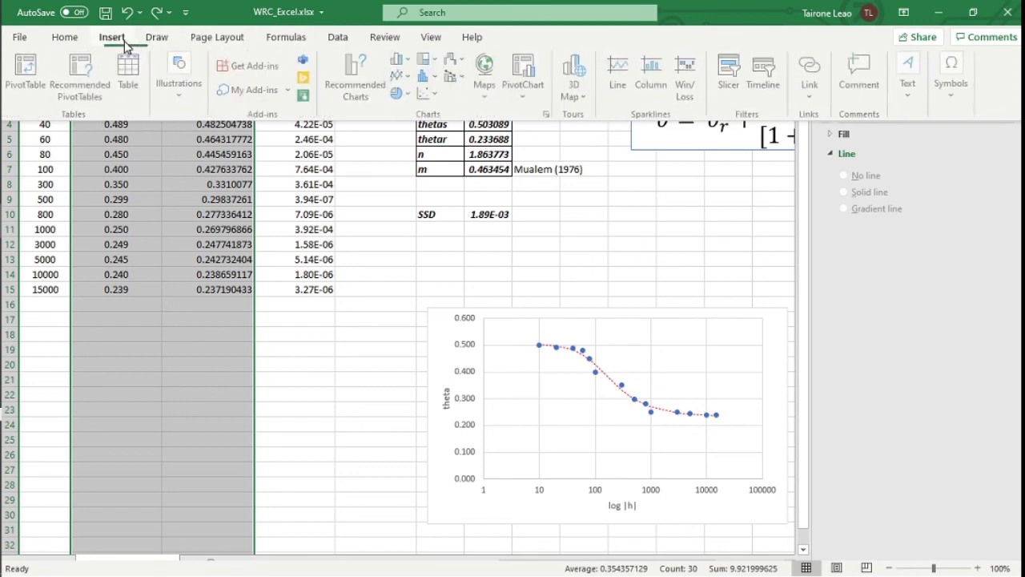
pyautogui.click(404, 84)
pyautogui.click(437, 144)
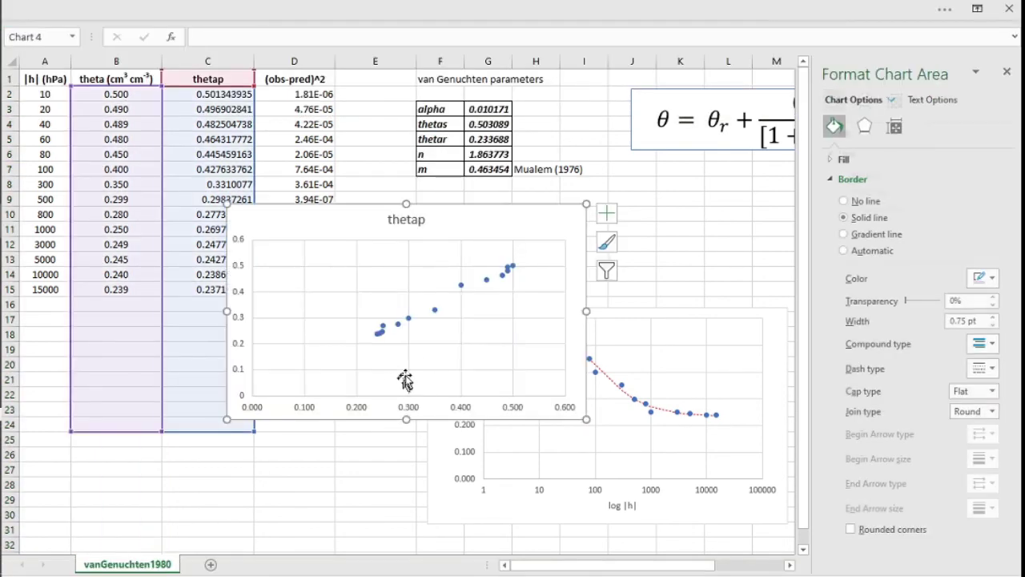
pyautogui.rightClick(403, 329)
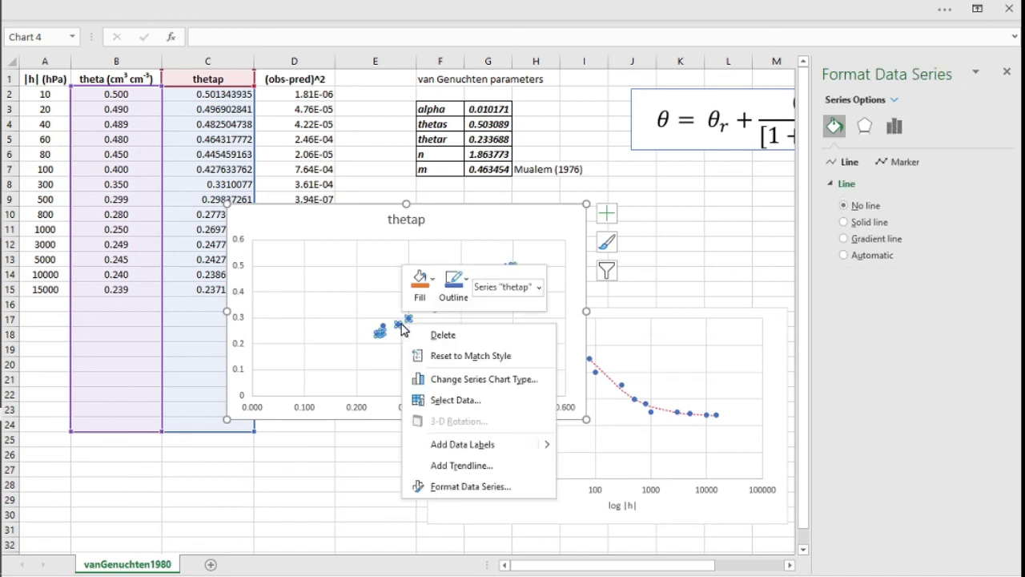
pyautogui.click(470, 465)
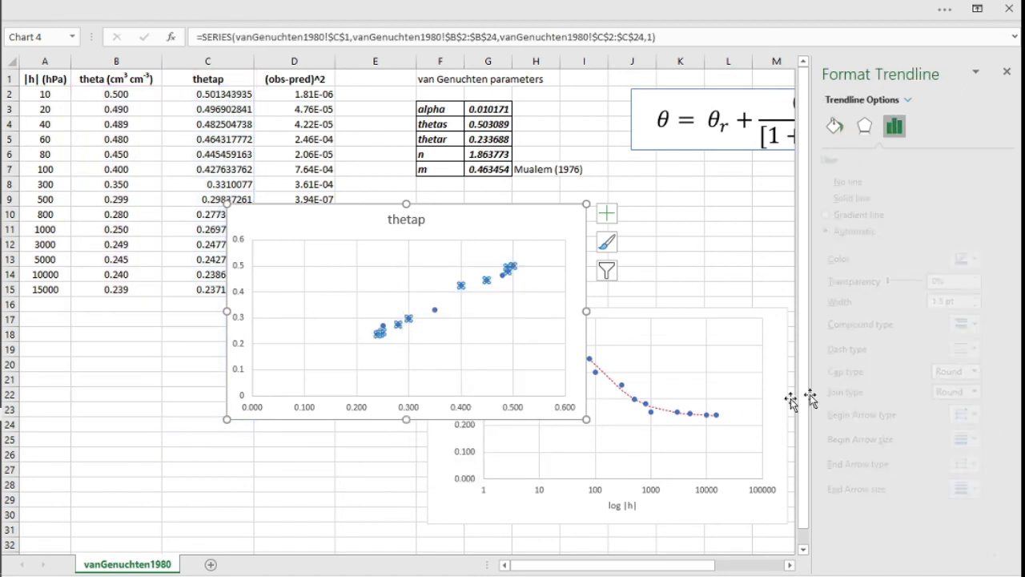
pyautogui.click(863, 495)
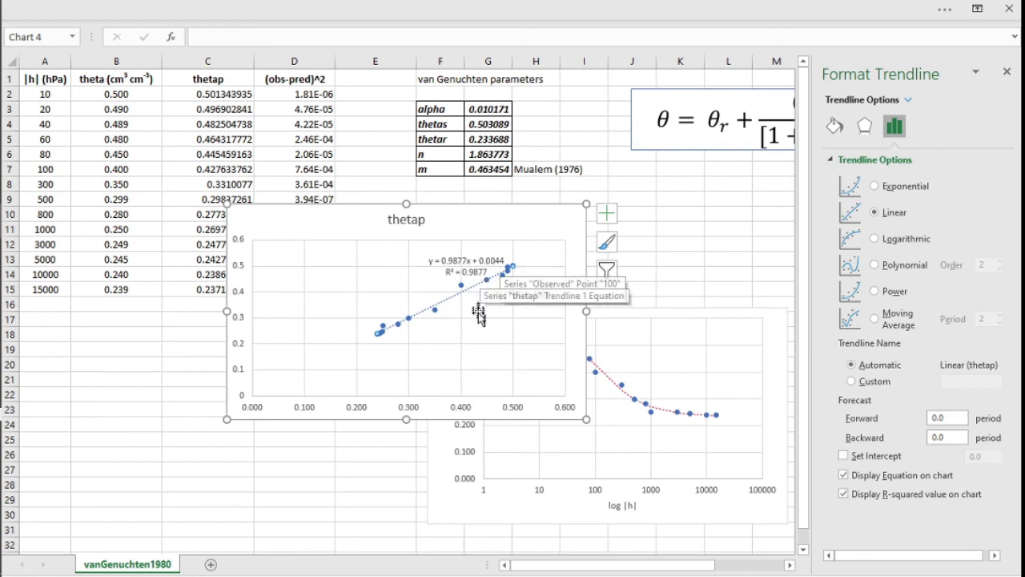
pyautogui.click(496, 218)
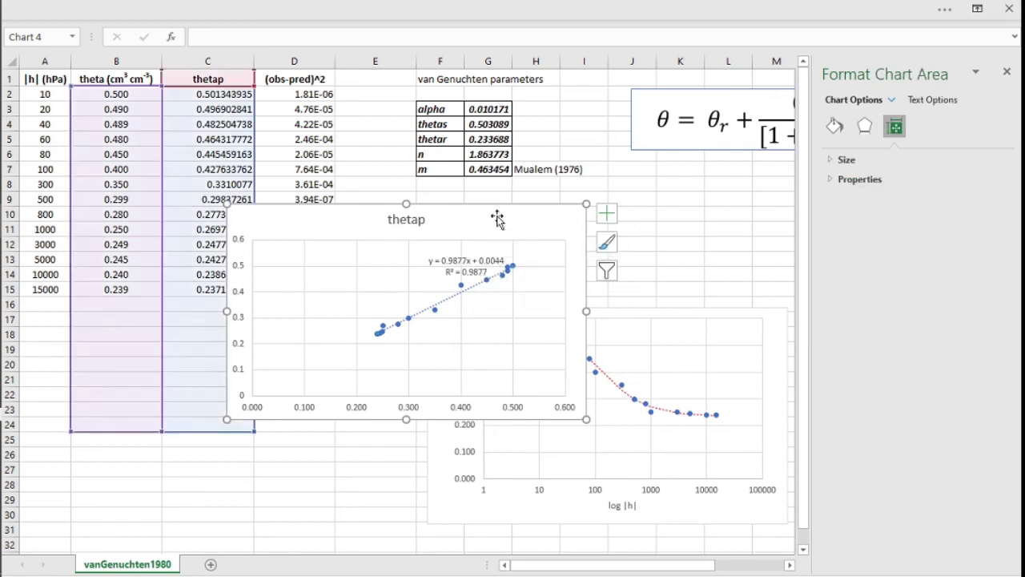
pyautogui.press('Delete')
pyautogui.click(441, 242)
# - Label cell F11 'R2' under the SSD row
pyautogui.press('Up')
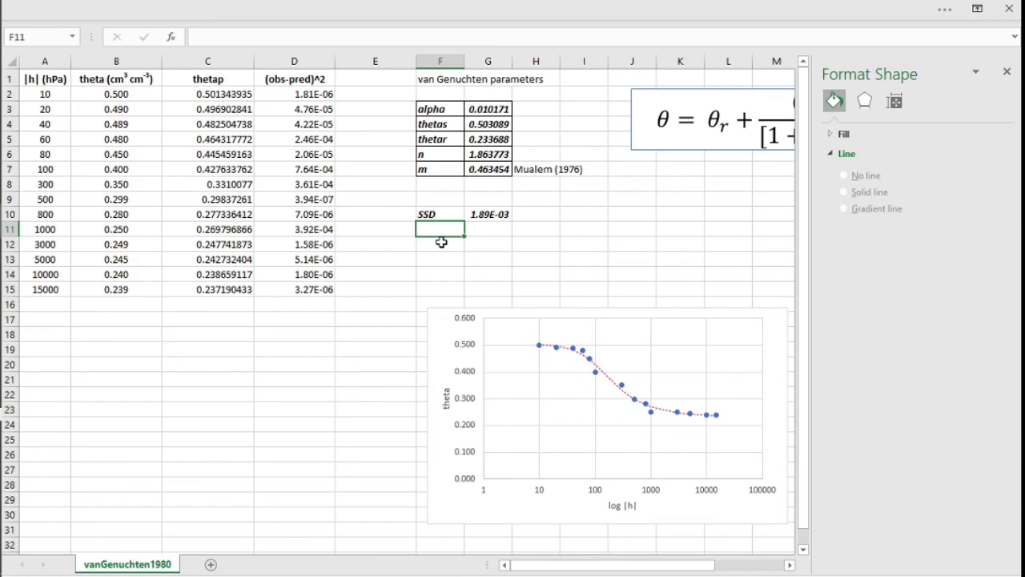
pyautogui.write('R2')
pyautogui.press('Tab')
pyautogui.hotkey('shift', 'Tab')
pyautogui.press('Tab')
# - Enter =RSQ(B2:B15,C2:C15) in G11, giving 0.987679
pyautogui.write('=')
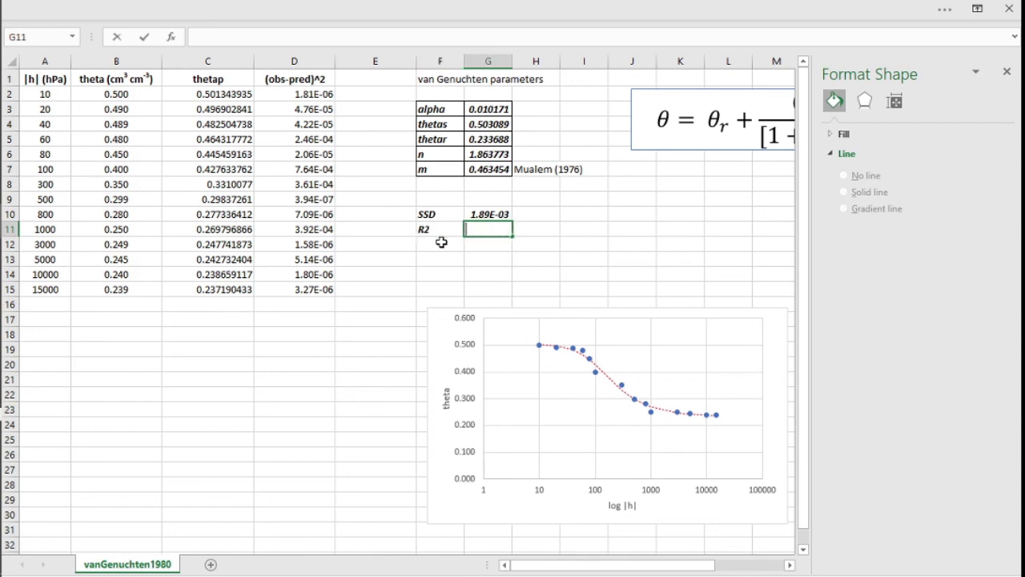
pyautogui.write('rsq')
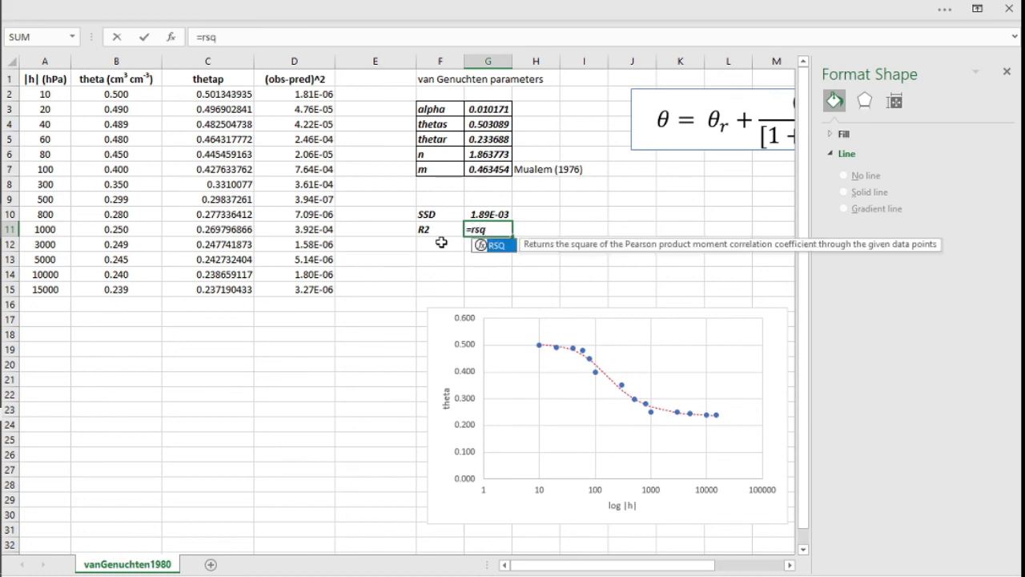
pyautogui.write('(')
pyautogui.press('Left')
pyautogui.press('Left')
pyautogui.press('Left')
pyautogui.press('Left')
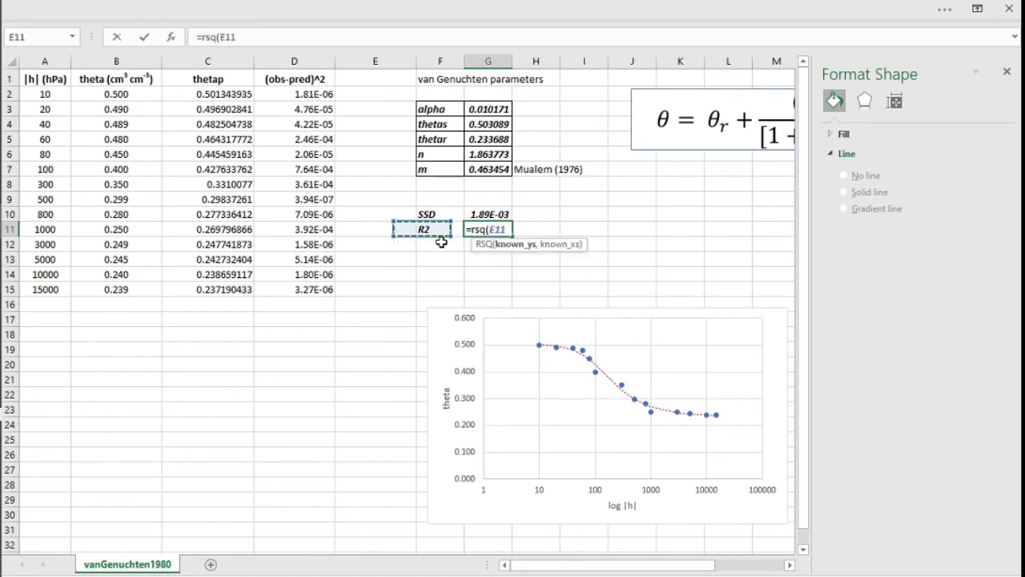
pyautogui.press('Up')
pyautogui.press('Up')
pyautogui.press('Up')
pyautogui.press('Up')
pyautogui.press('Up')
pyautogui.press('Up')
pyautogui.press('Up')
pyautogui.press('Up')
pyautogui.press('Up')
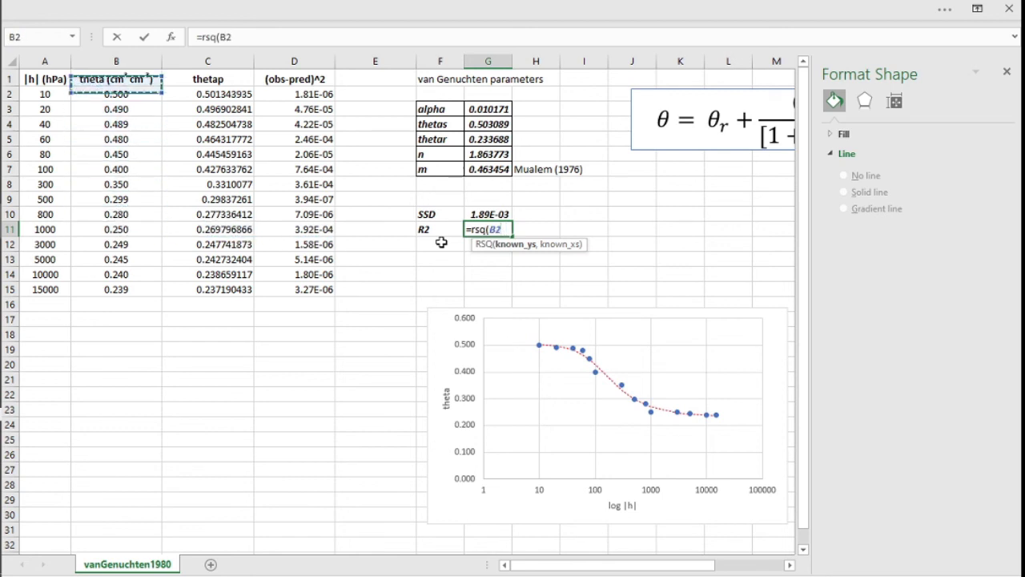
pyautogui.hotkey('shift', 'Down')
pyautogui.hotkey('shift', 'Down')
pyautogui.hotkey('shift', 'Down')
pyautogui.hotkey('shift', 'Down')
pyautogui.hotkey('shift', 'Down')
pyautogui.hotkey('shift', 'Down')
pyautogui.hotkey('shift', 'Down')
pyautogui.hotkey('shift', 'Down')
pyautogui.hotkey('shift', 'Down')
pyautogui.hotkey('shift', 'Down')
pyautogui.hotkey('shift', 'Down')
pyautogui.hotkey('shift', 'Down')
pyautogui.hotkey('shift', 'Down')
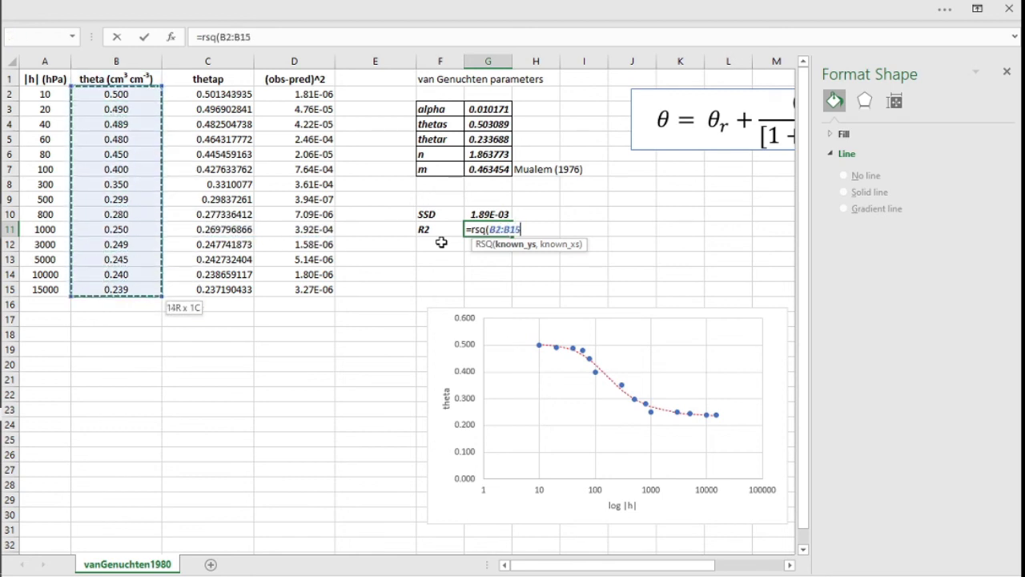
pyautogui.write(',')
pyautogui.press('Left')
pyautogui.press('Left')
pyautogui.press('Left')
pyautogui.press('Left')
pyautogui.press('Down')
pyautogui.press('Down')
pyautogui.press('Down')
pyautogui.press('Down')
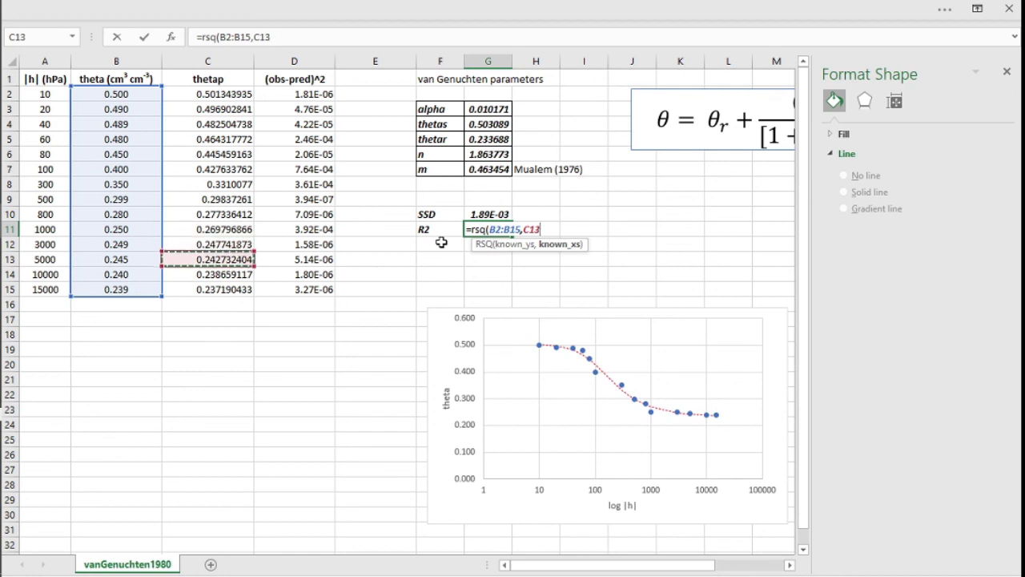
pyautogui.hotkey('shift', 'Up')
pyautogui.hotkey('shift', 'Up')
pyautogui.hotkey('shift', 'Up')
pyautogui.hotkey('shift', 'Up')
pyautogui.hotkey('shift', 'Up')
pyautogui.hotkey('shift', 'Up')
pyautogui.hotkey('shift', 'Up')
pyautogui.hotkey('shift', 'Up')
pyautogui.hotkey('shift', 'Up')
pyautogui.hotkey('shift', 'Up')
pyautogui.hotkey('shift', 'Up')
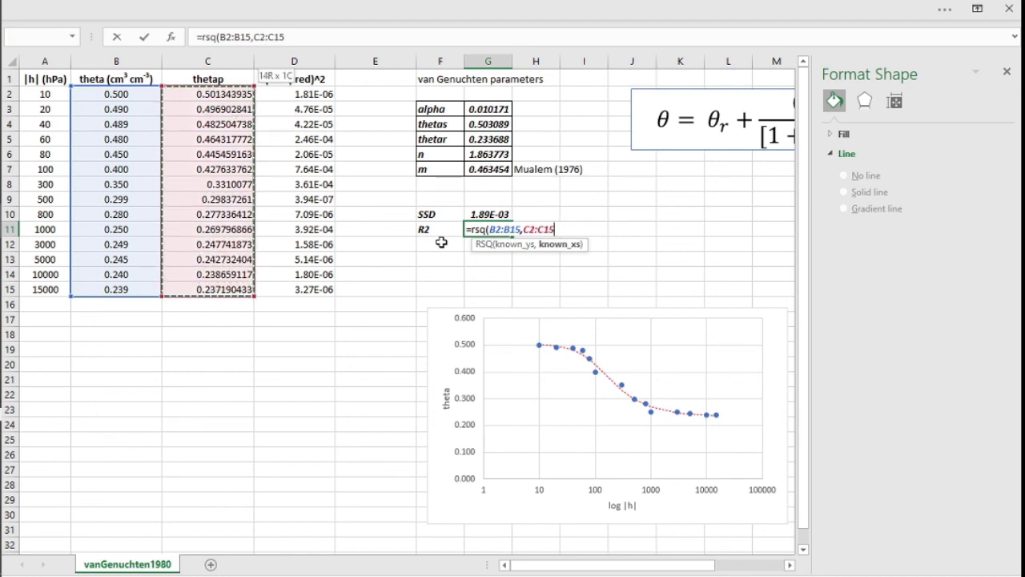
pyautogui.press('Return')
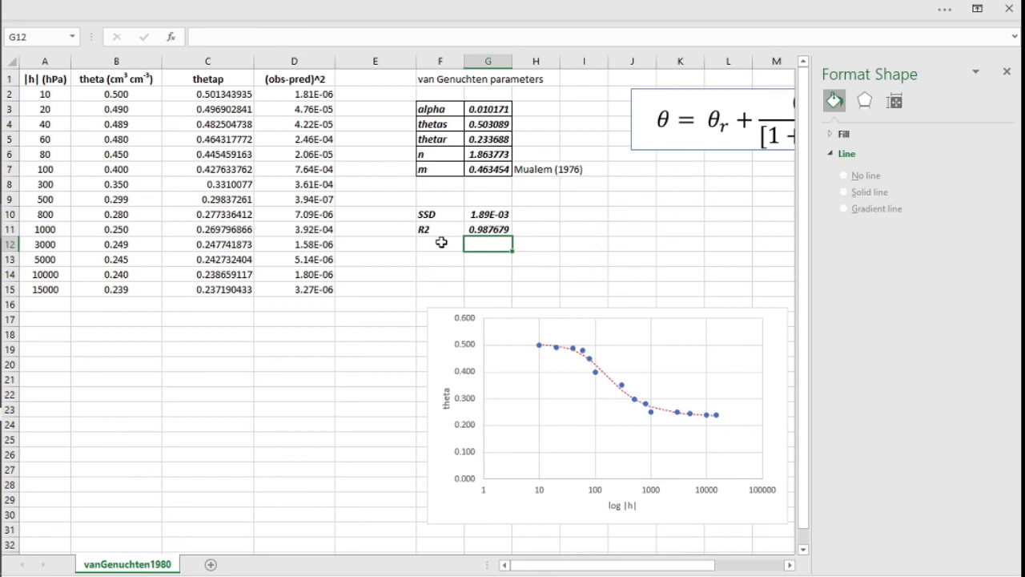
# - Close the Format Shape pane so the full sheet is visible
pyautogui.click(441, 242)
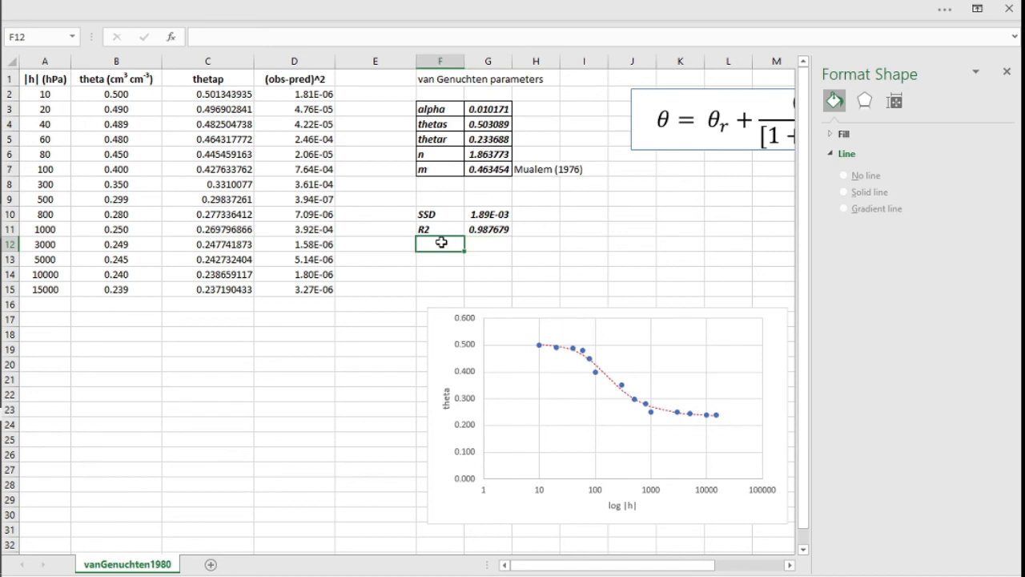
pyautogui.press('Up')
pyautogui.press('Right')
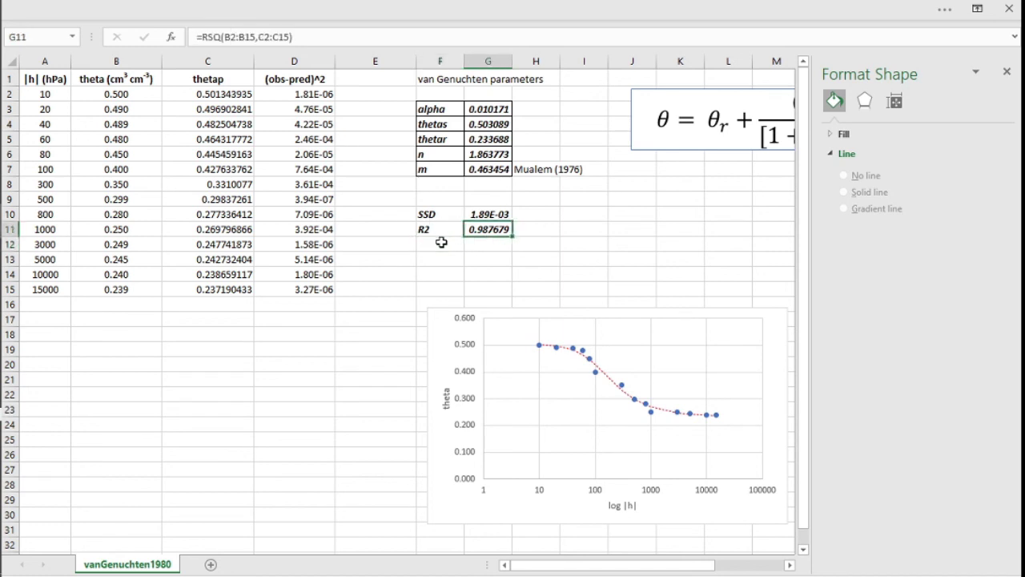
pyautogui.press('Right')
pyautogui.press('Right')
pyautogui.press('Right')
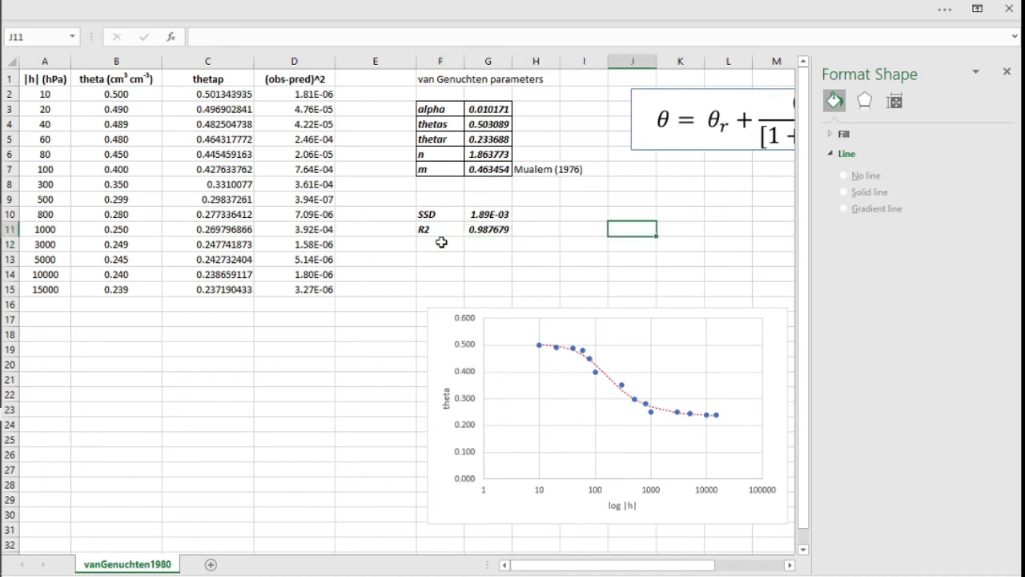
pyautogui.click(1007, 72)
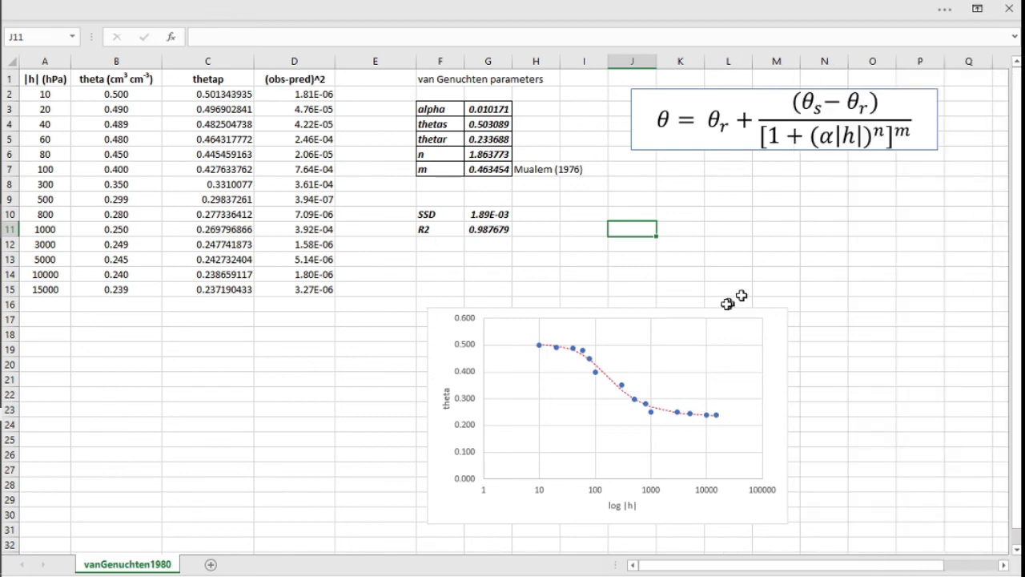
pyautogui.moveTo(477, 107); pyautogui.dragTo(473, 153)
pyautogui.click(589, 255)
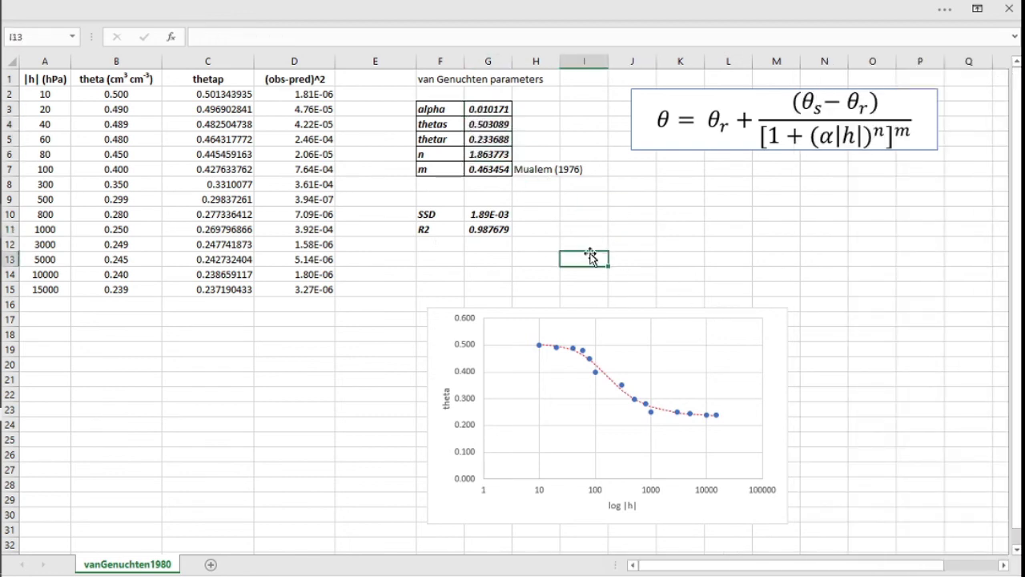